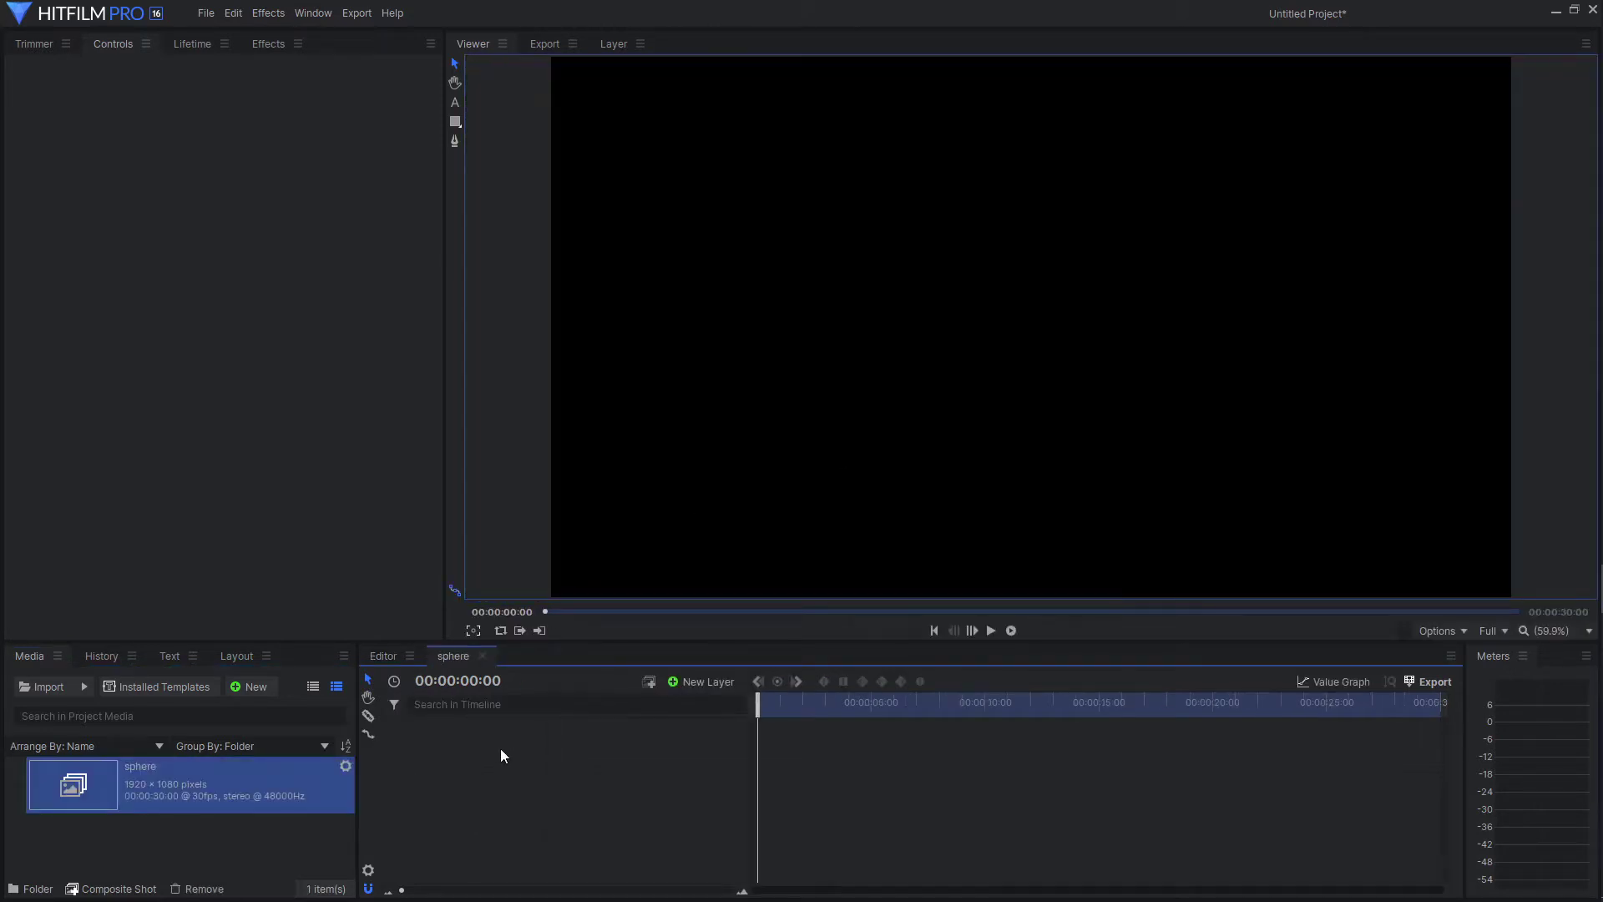
# Step: Add a new plane layer to the sphere composite shot, 800 pixels wide and 1000 pixels high
pyautogui.click(729, 678)
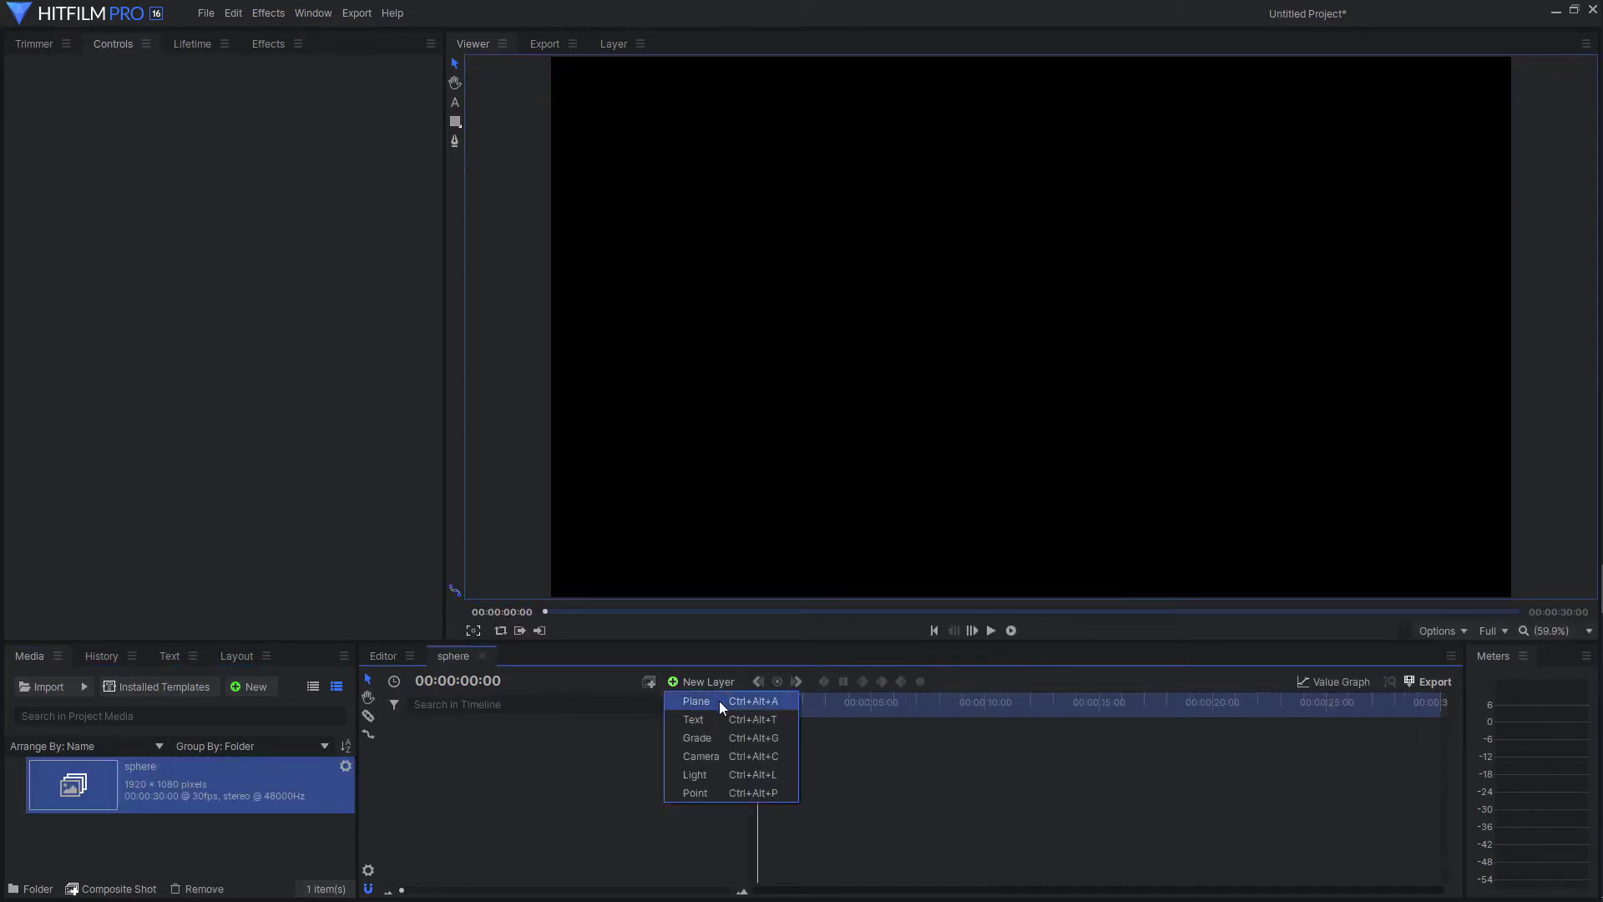
pyautogui.click(719, 700)
pyautogui.click(762, 397)
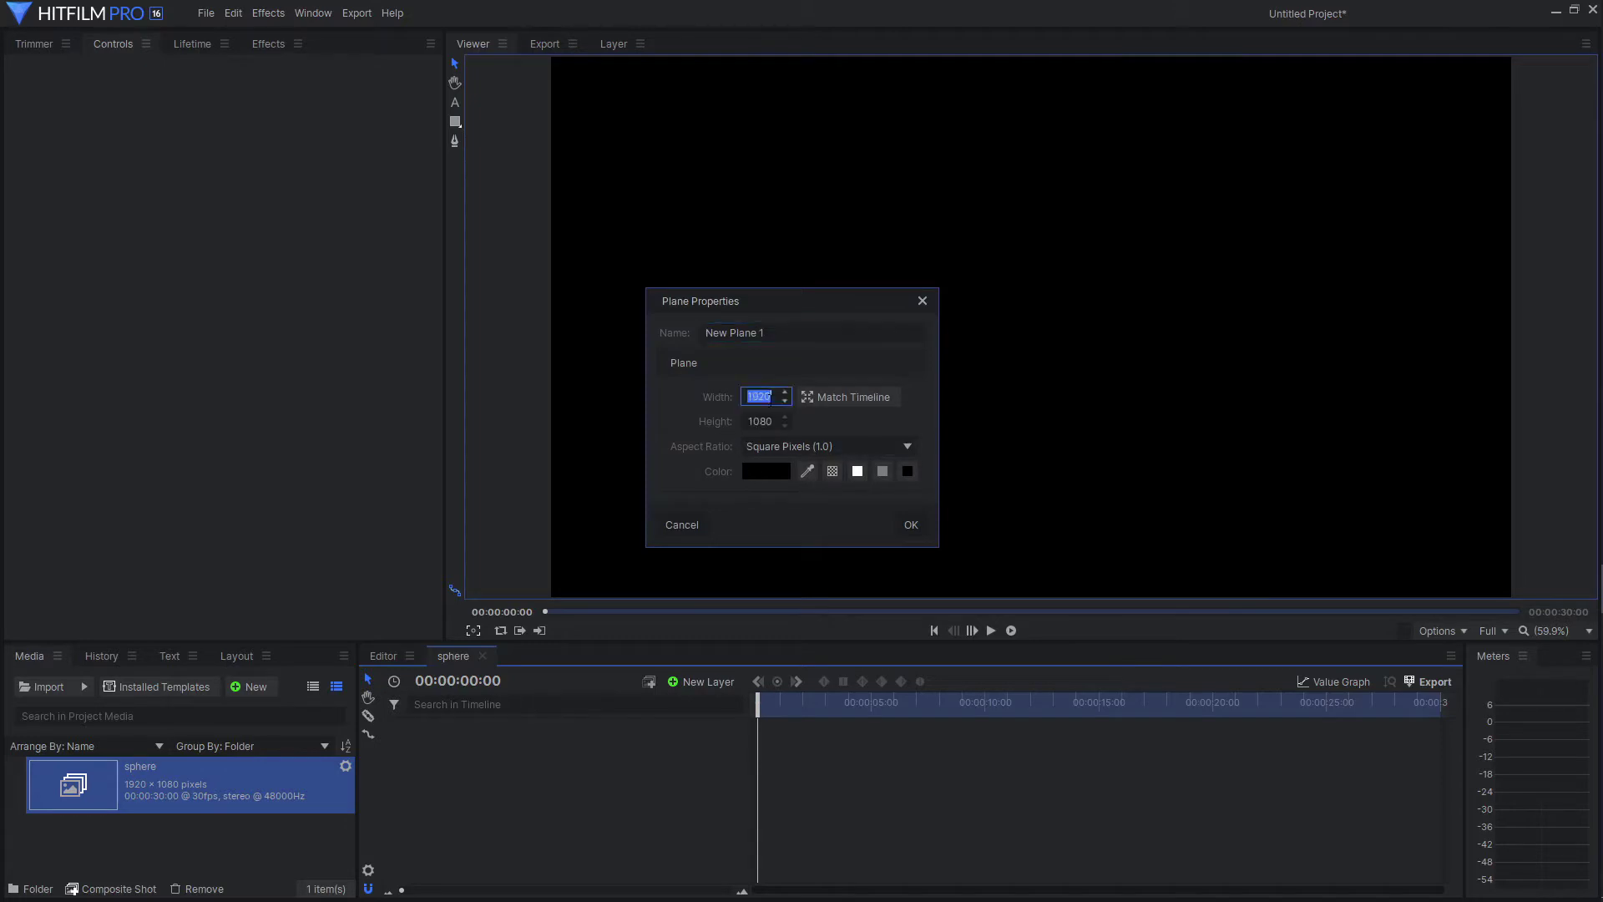
pyautogui.write('800')
pyautogui.write('1000')
pyautogui.click(908, 524)
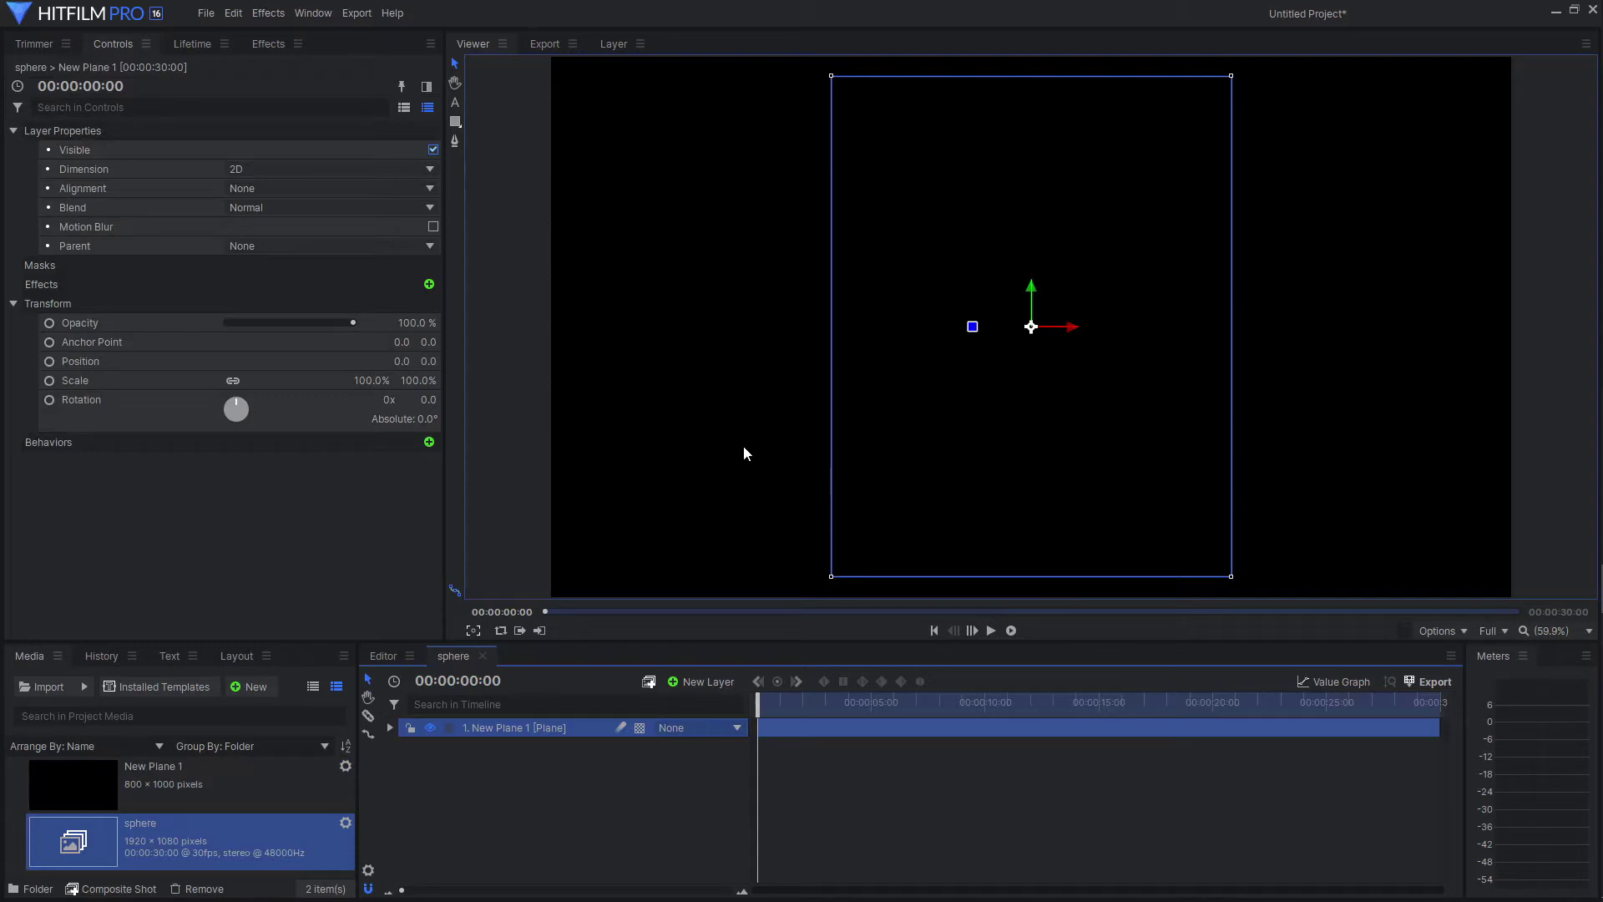
# Step: Find the Fire effect and apply it to the New Plane 1 layer
pyautogui.click(271, 43)
pyautogui.click(114, 74)
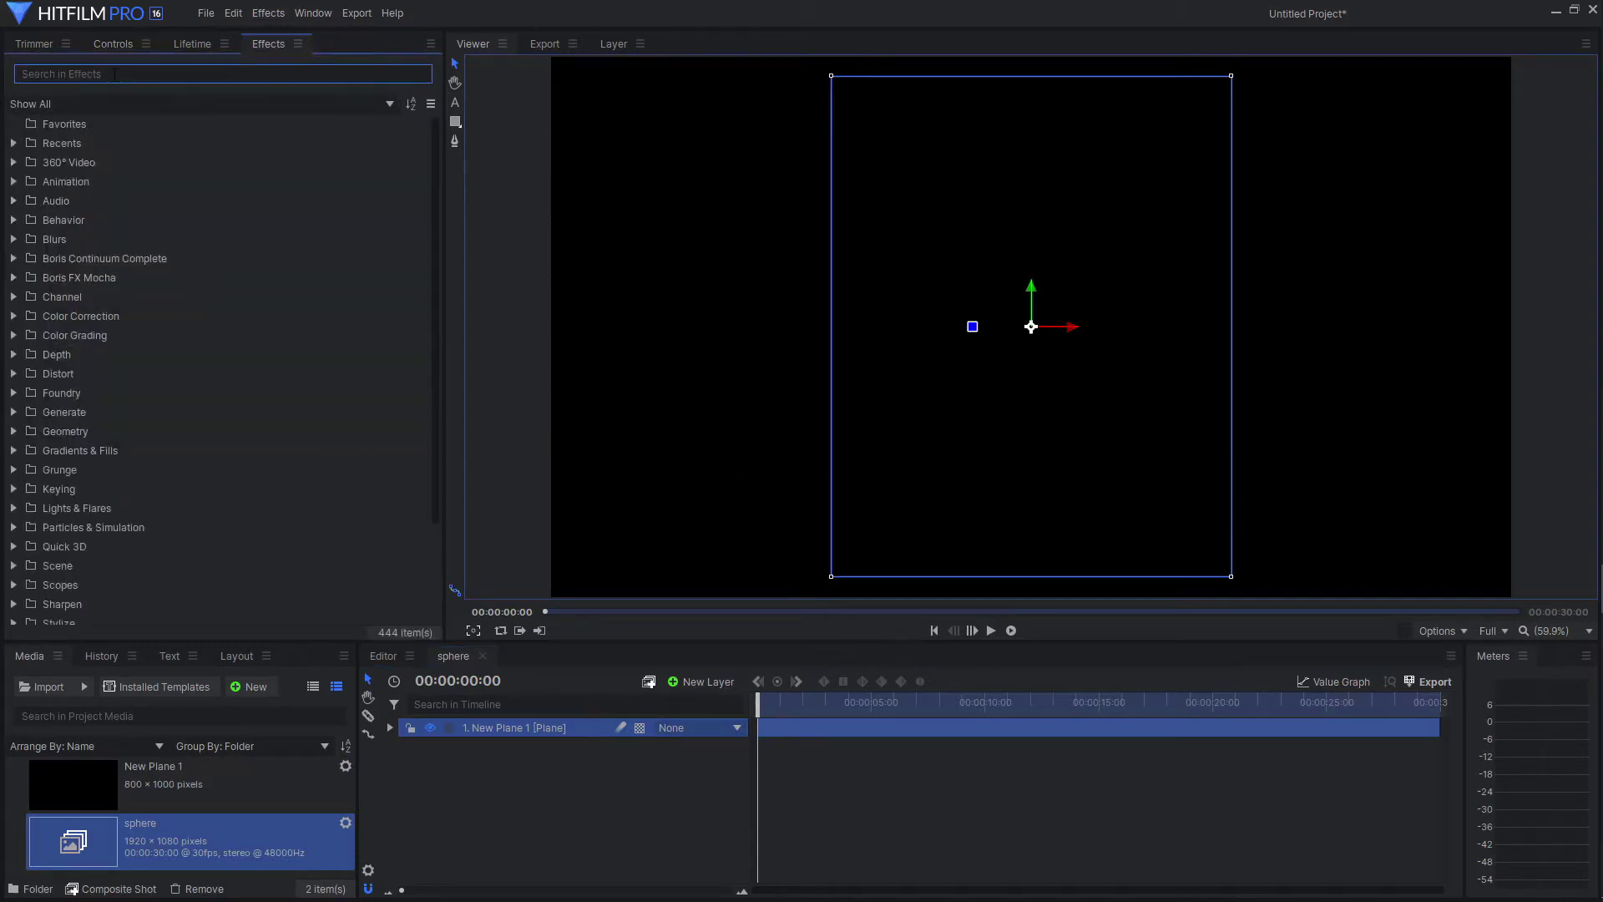
pyautogui.write('fire')
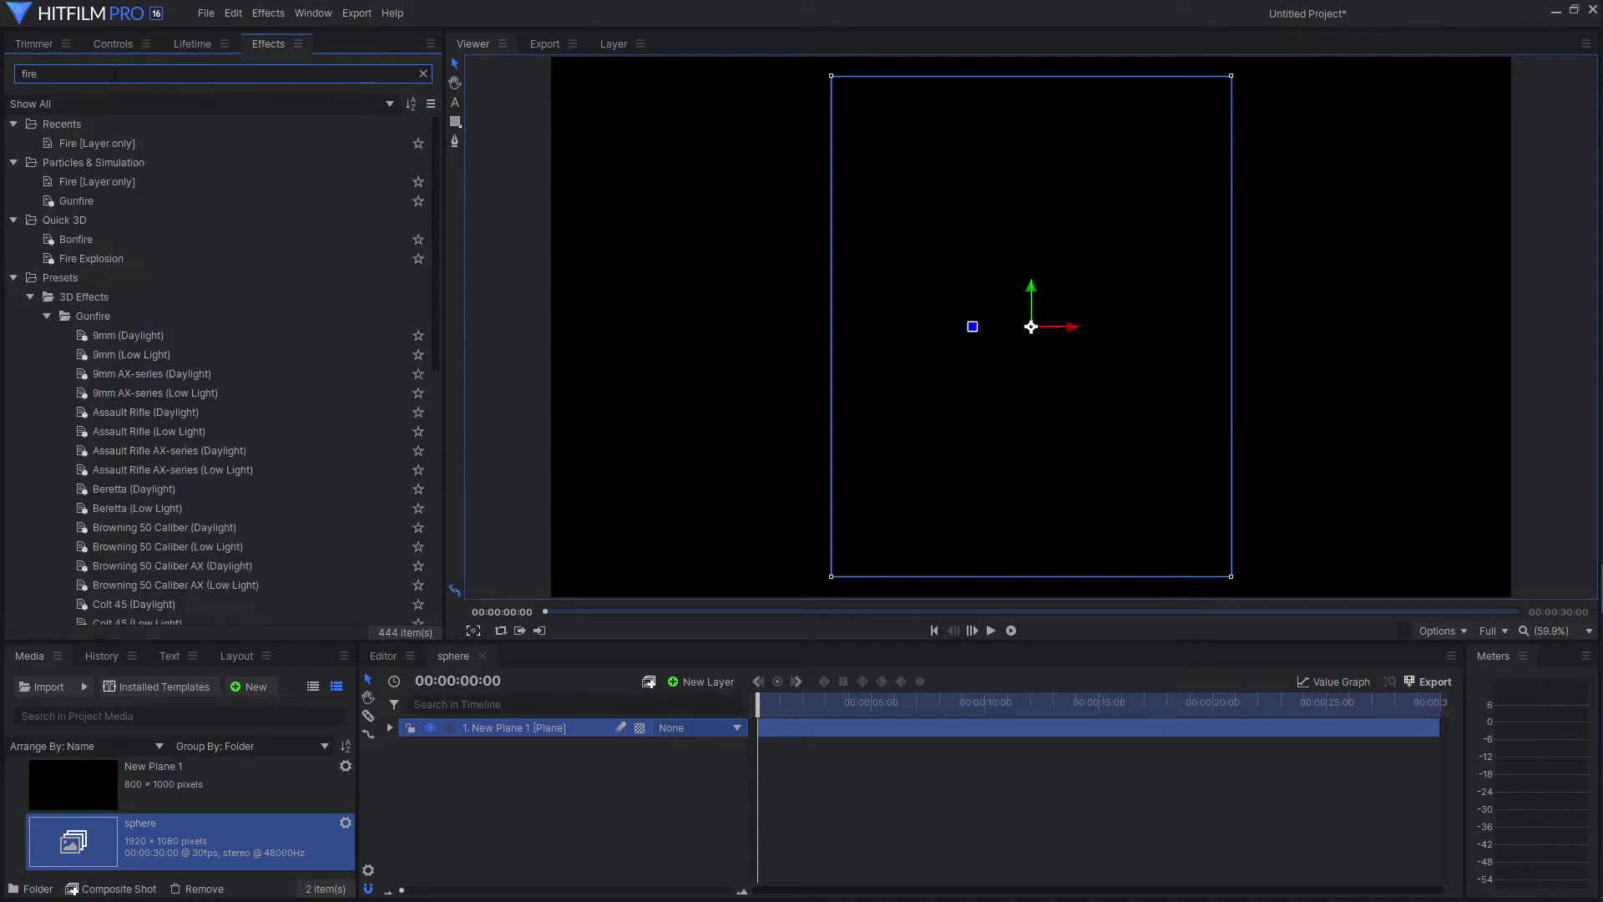
pyautogui.moveTo(107, 138); pyautogui.dragTo(515, 728)
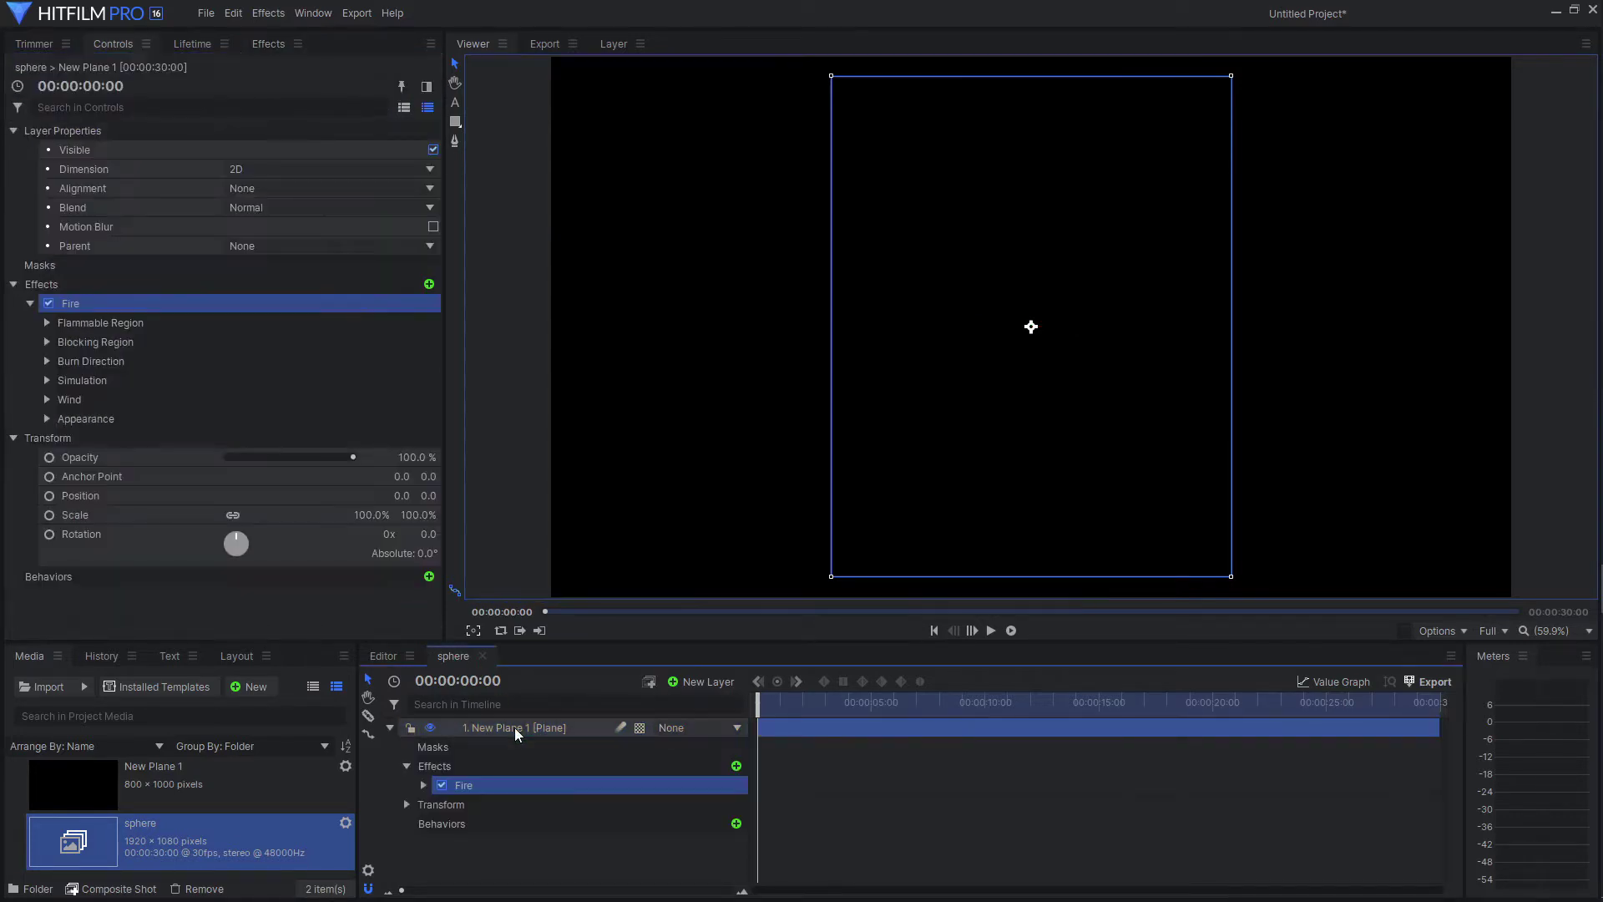
# Step: Set the Pre-start value in the Fire effect's Simulation settings to 45
pyautogui.click(424, 785)
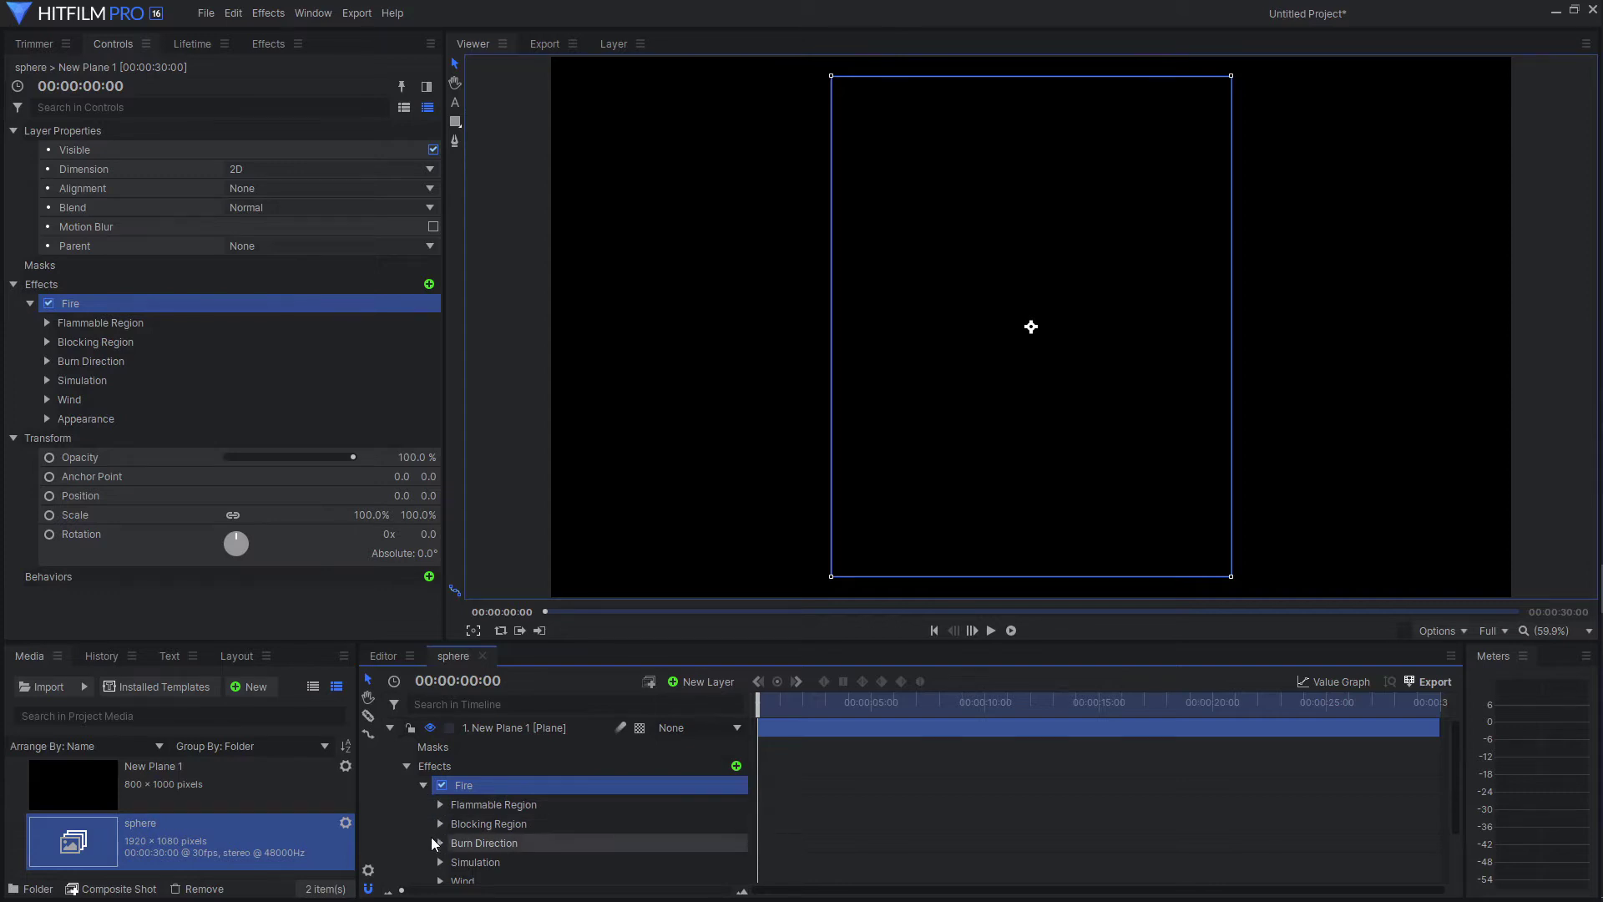
pyautogui.click(437, 860)
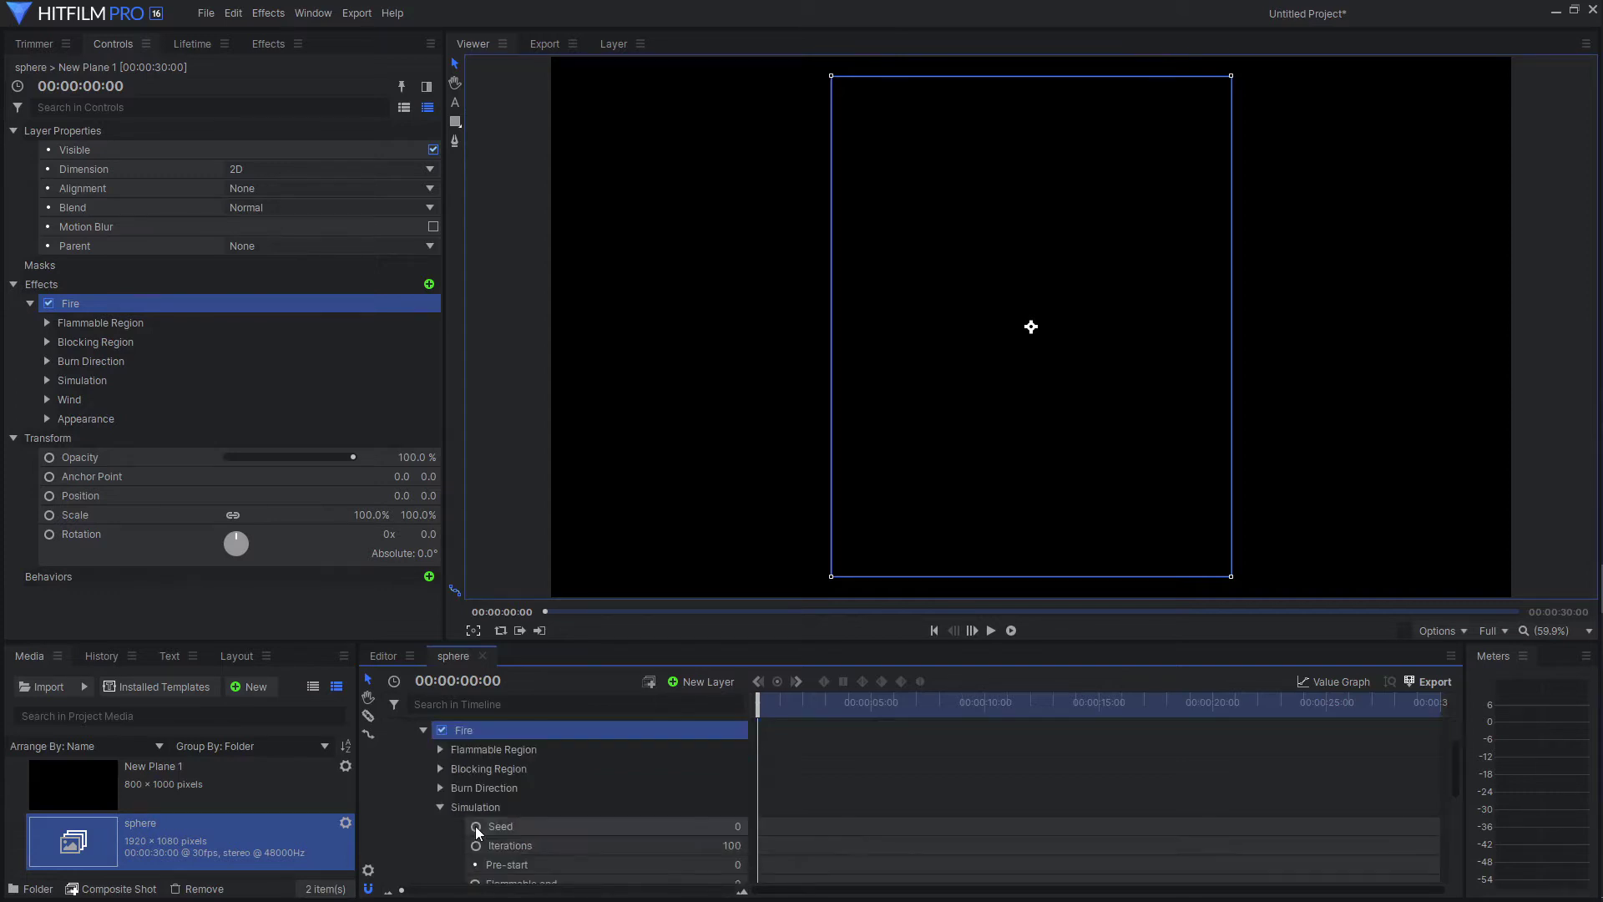
pyautogui.scroll(-3, 475, 825)
pyautogui.moveTo(730, 809); pyautogui.dragTo(772, 809)
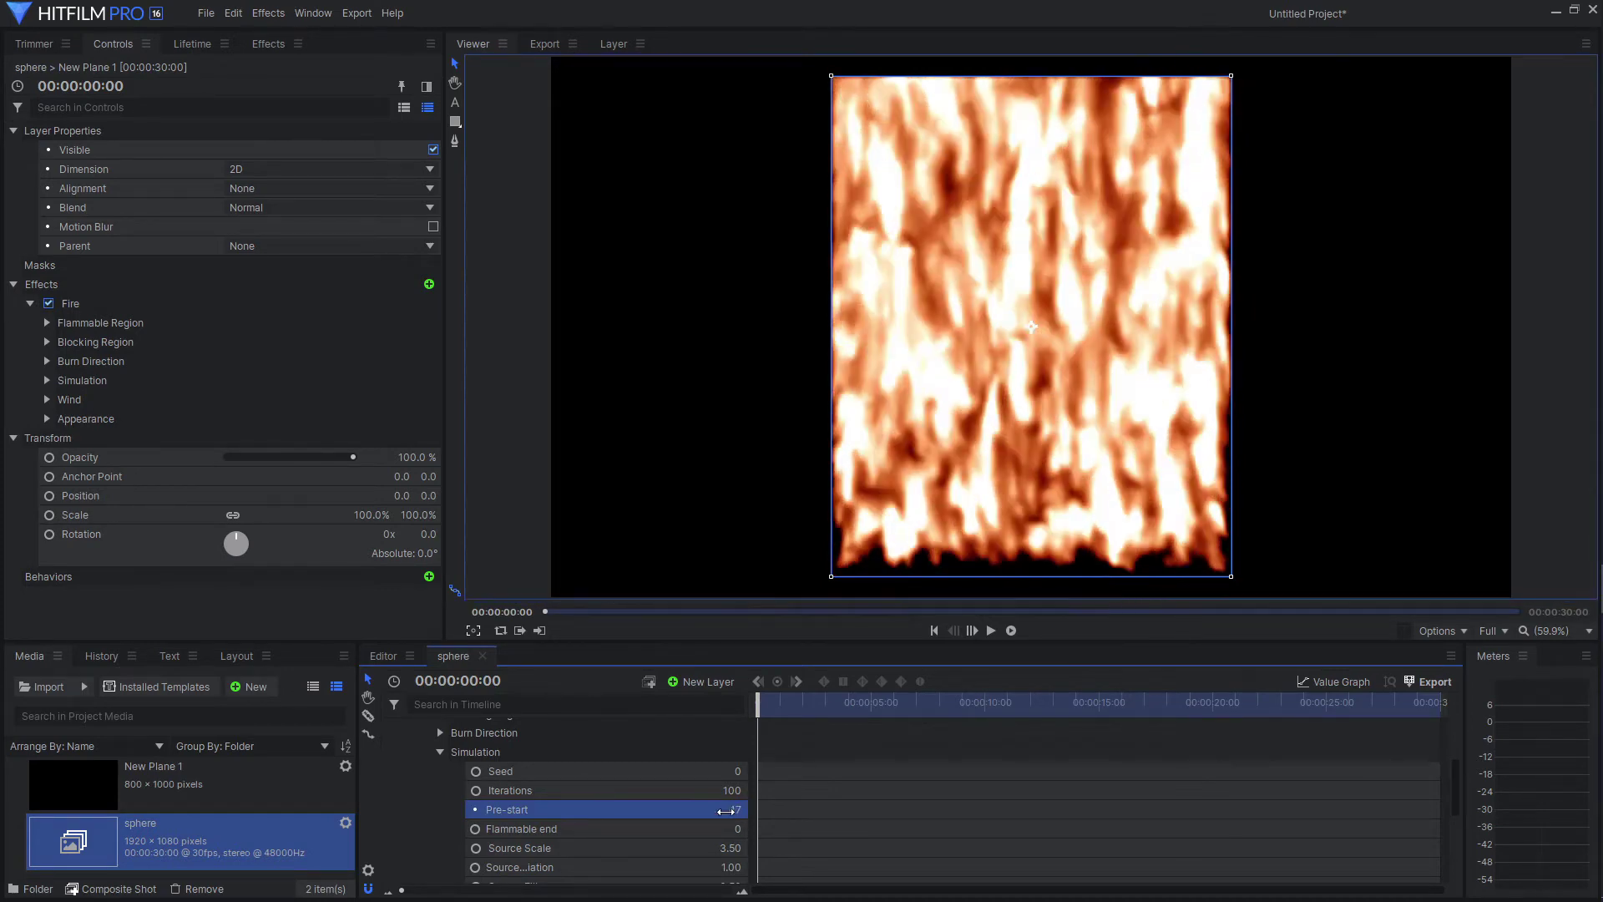
pyautogui.click(733, 809)
pyautogui.write('45')
pyautogui.press('Return')
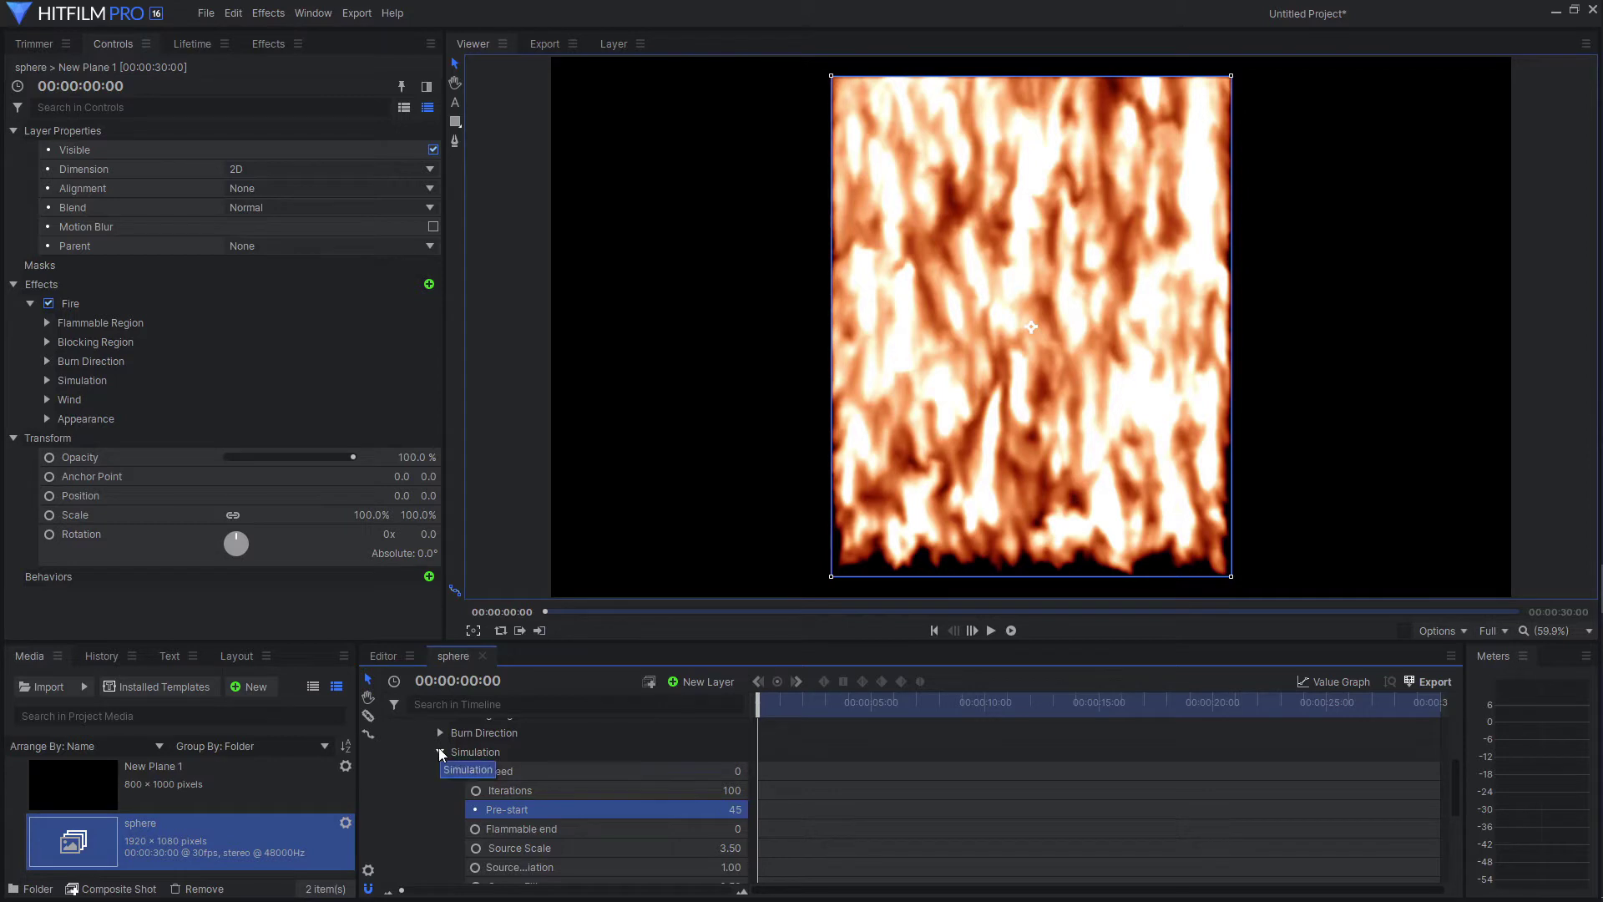
pyautogui.click(440, 752)
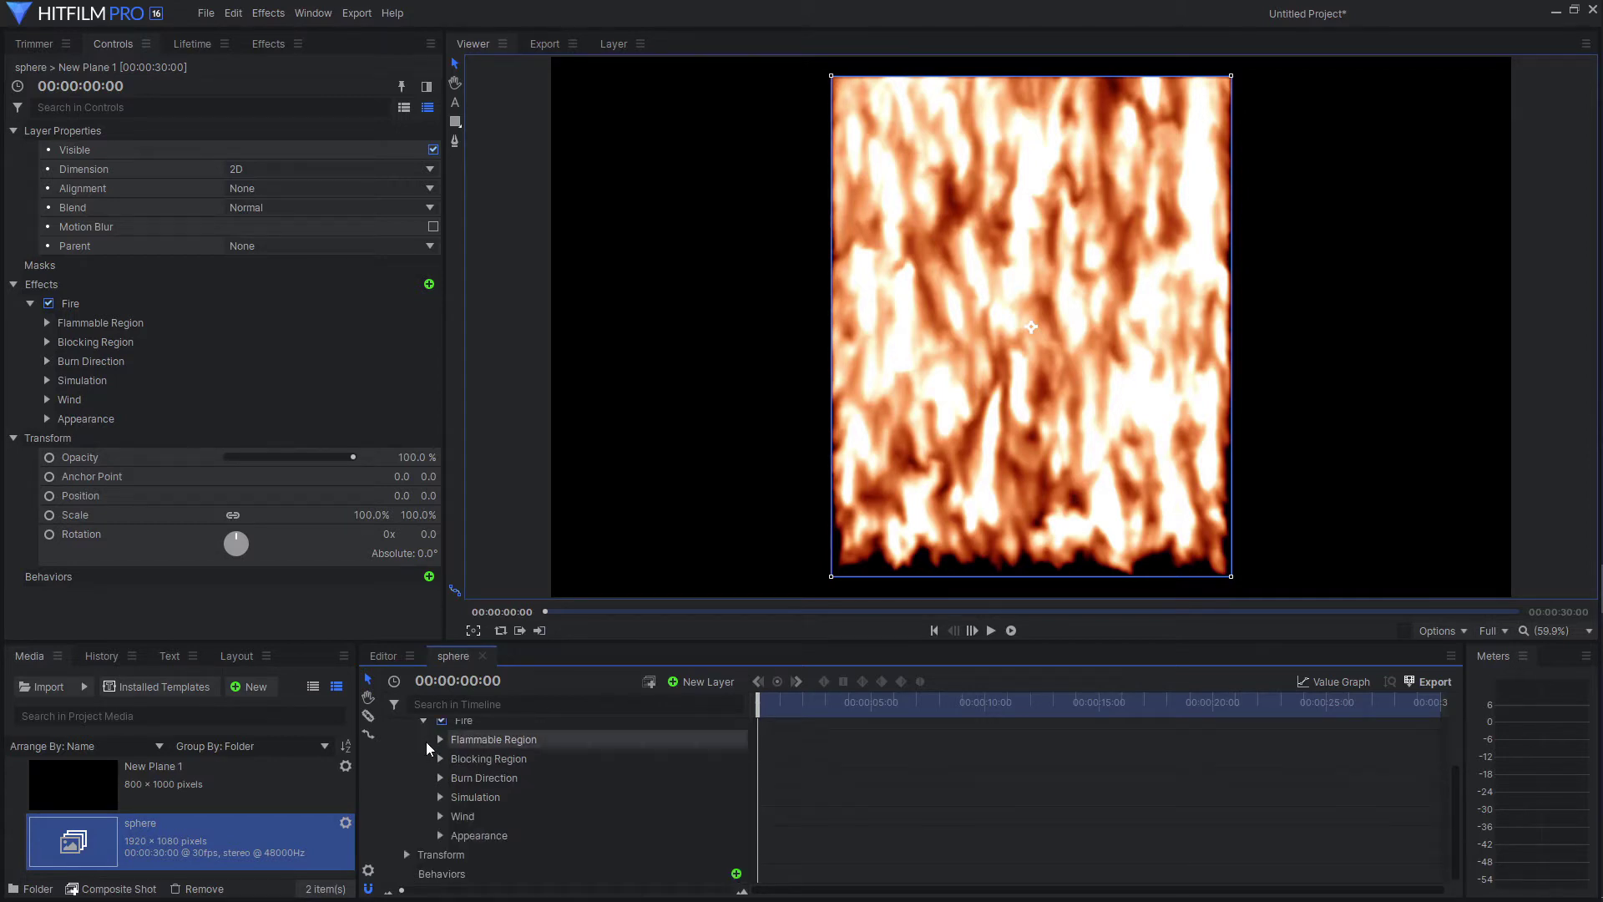
pyautogui.click(421, 720)
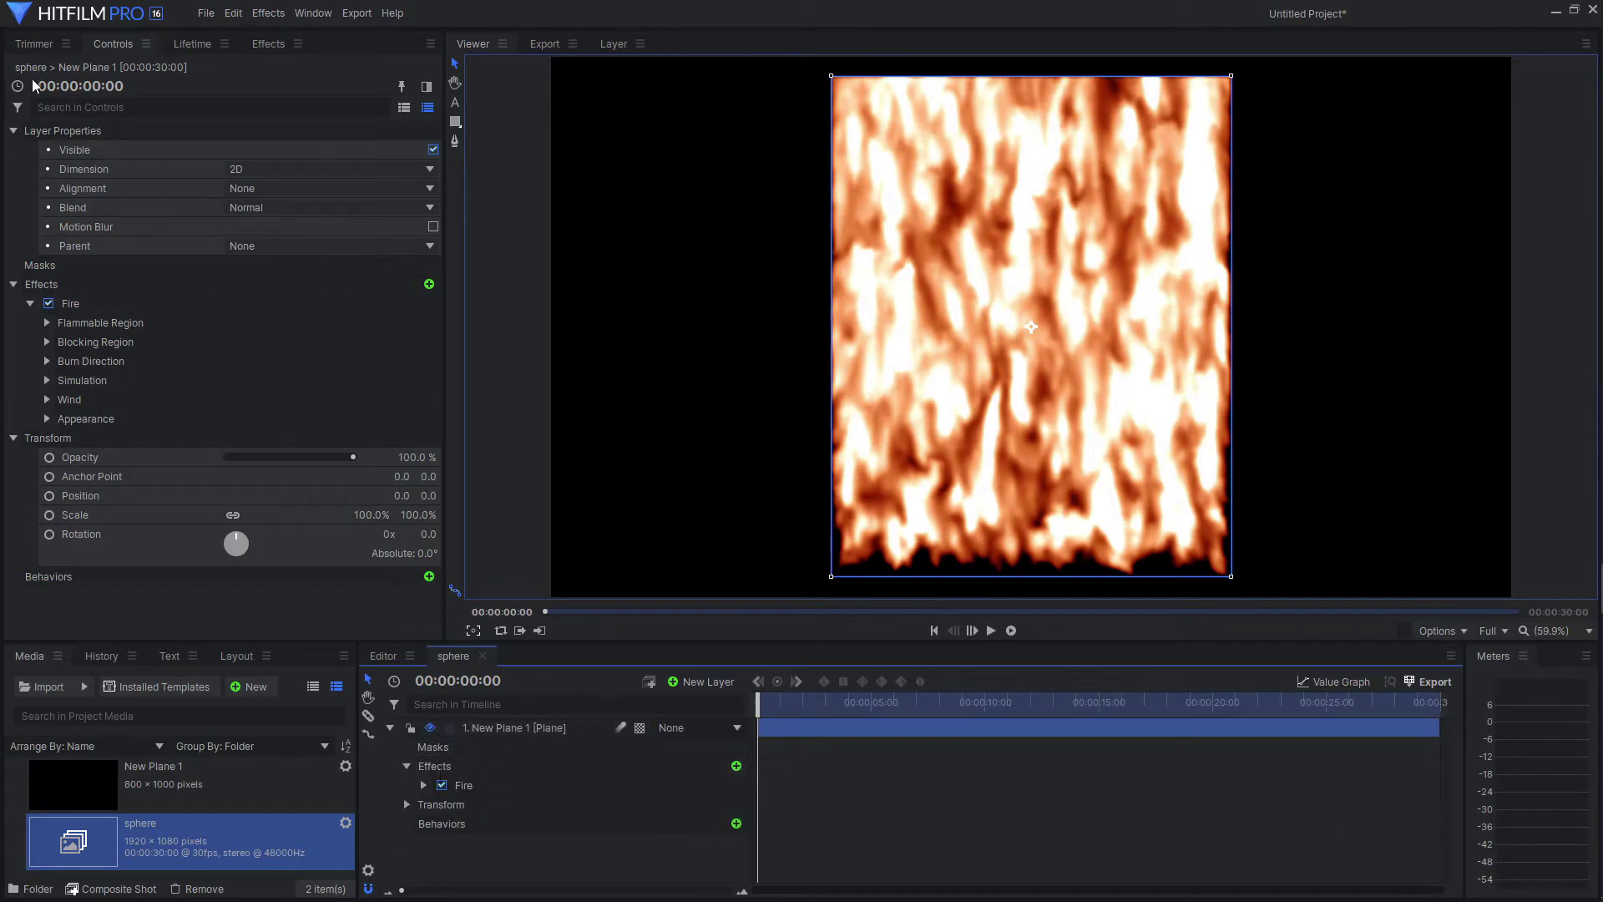
# Step: Find the Sphere effect and apply it to the plane below the Fire effect
pyautogui.click(280, 50)
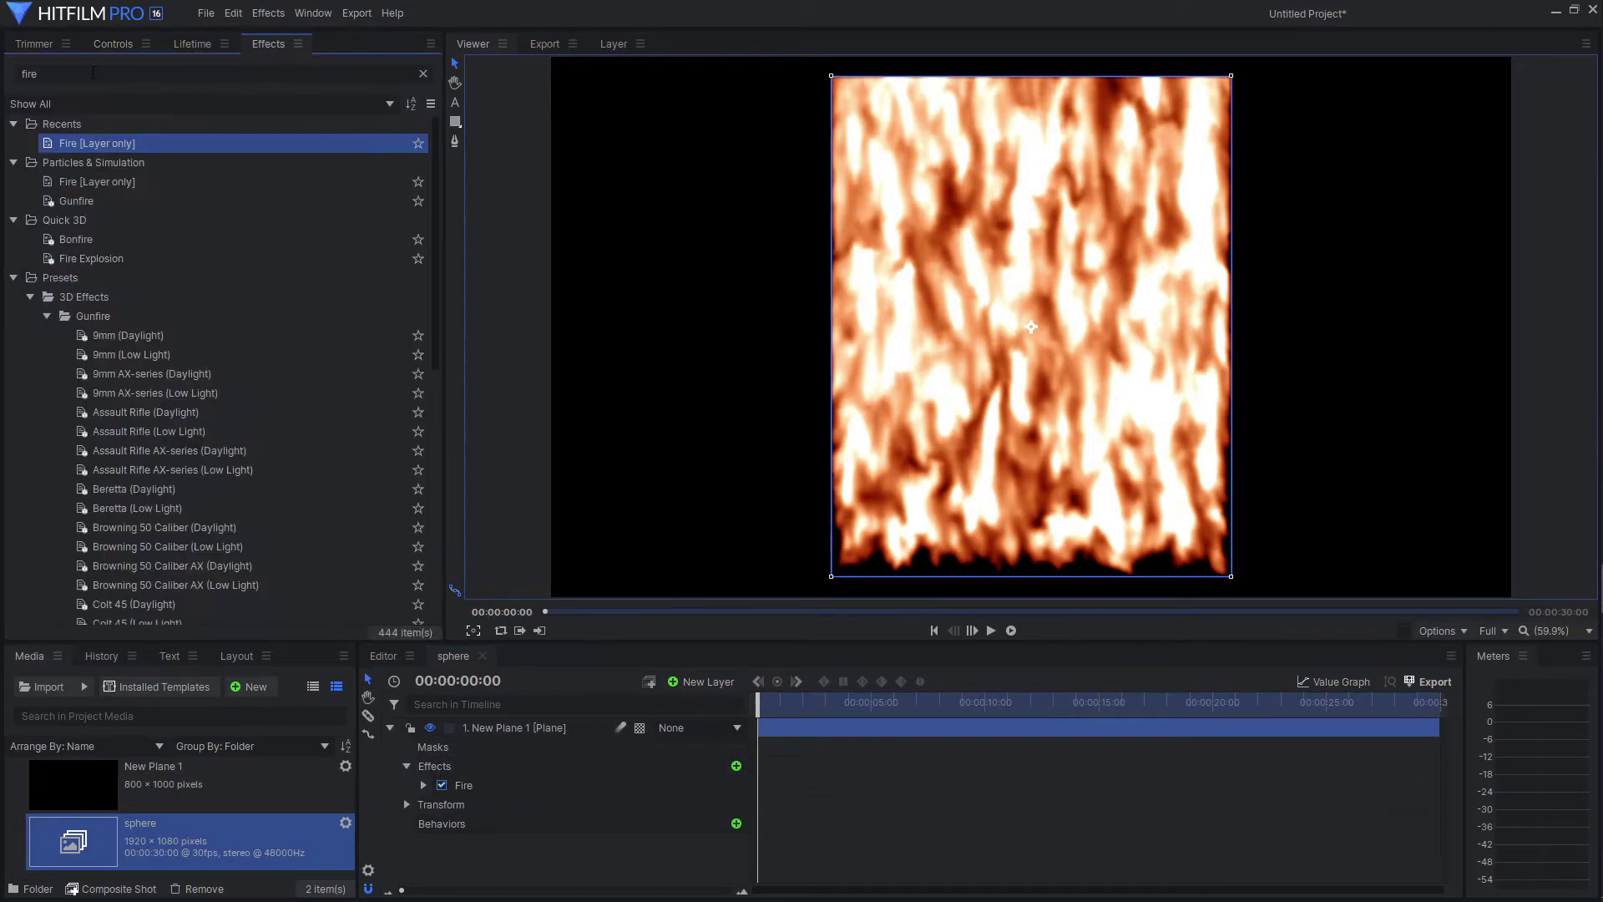
pyautogui.moveTo(94, 73); pyautogui.dragTo(3, 79)
pyautogui.write('s')
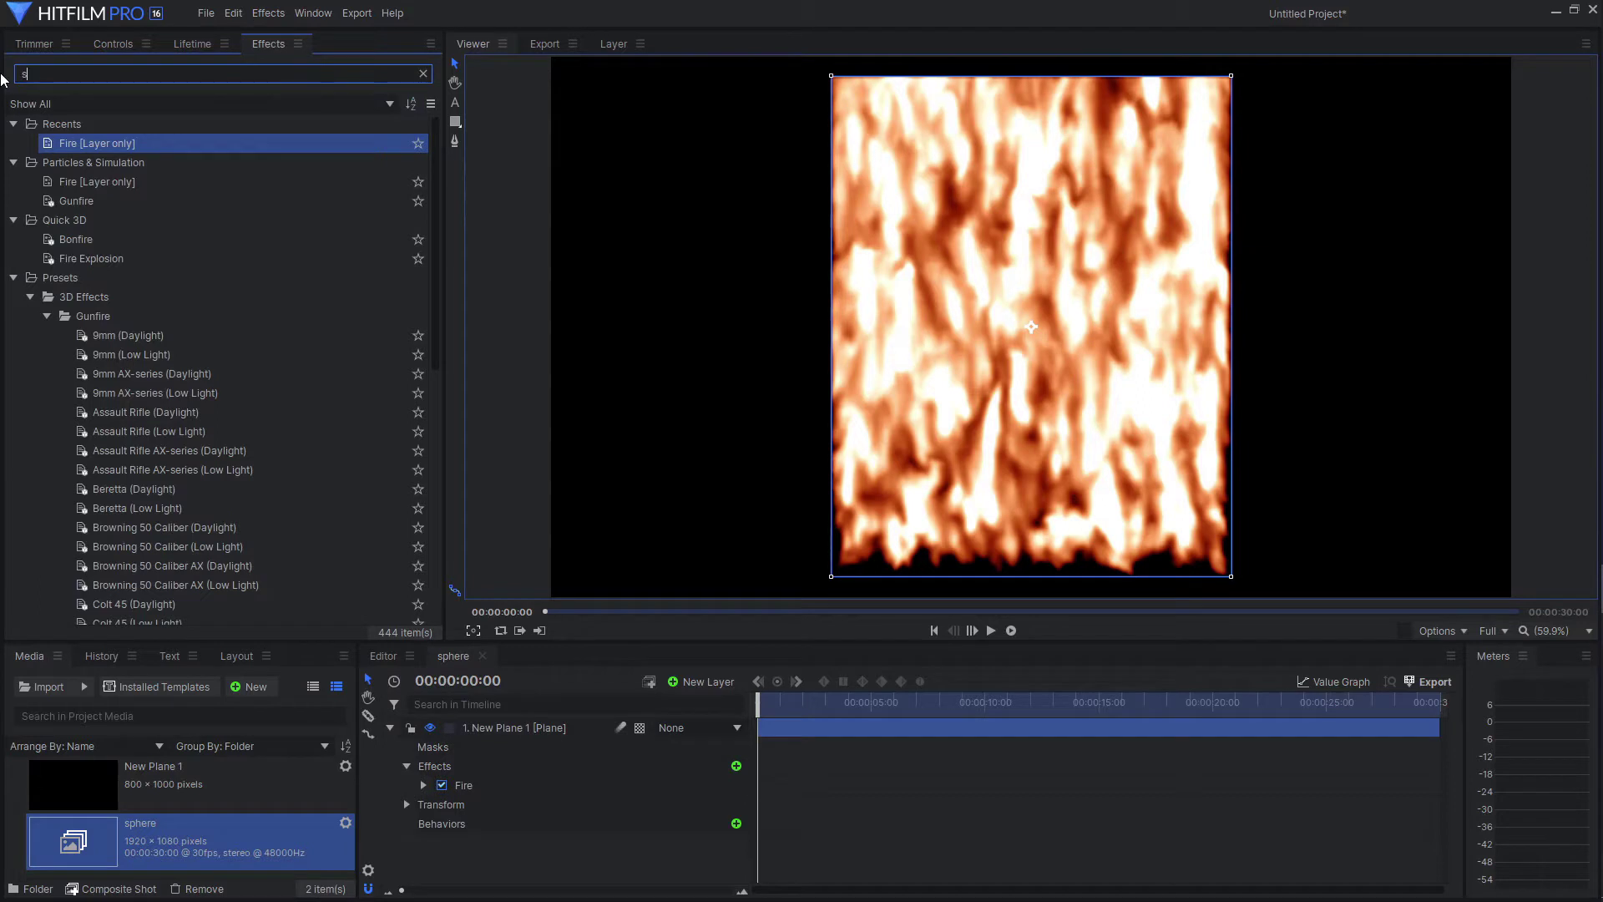
pyautogui.write('phere')
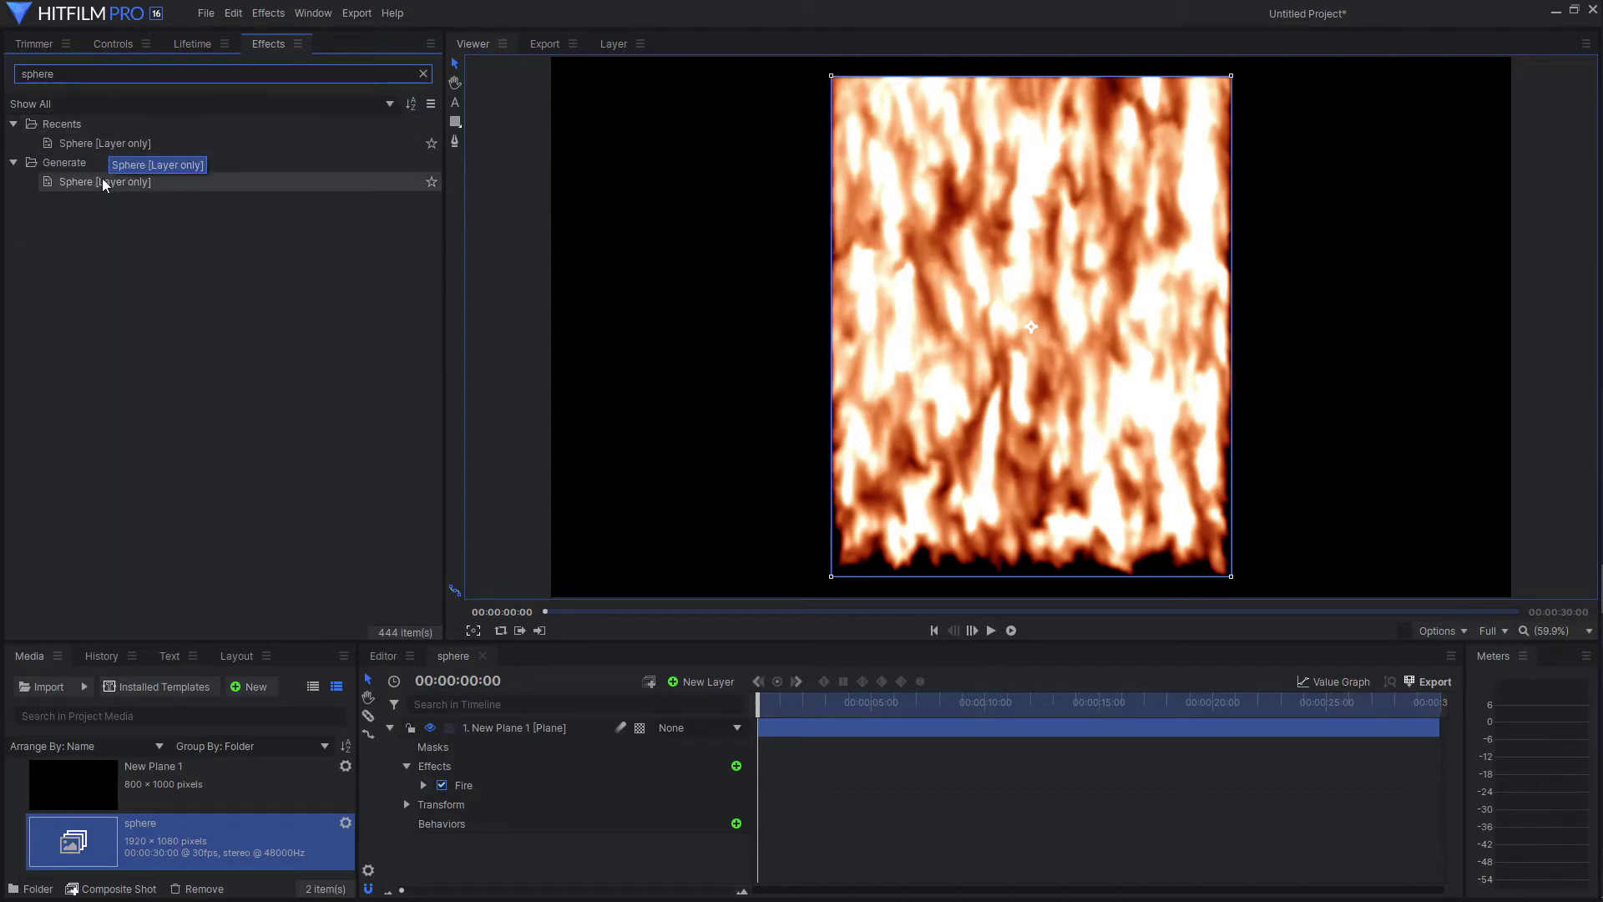
pyautogui.moveTo(101, 178); pyautogui.dragTo(473, 792)
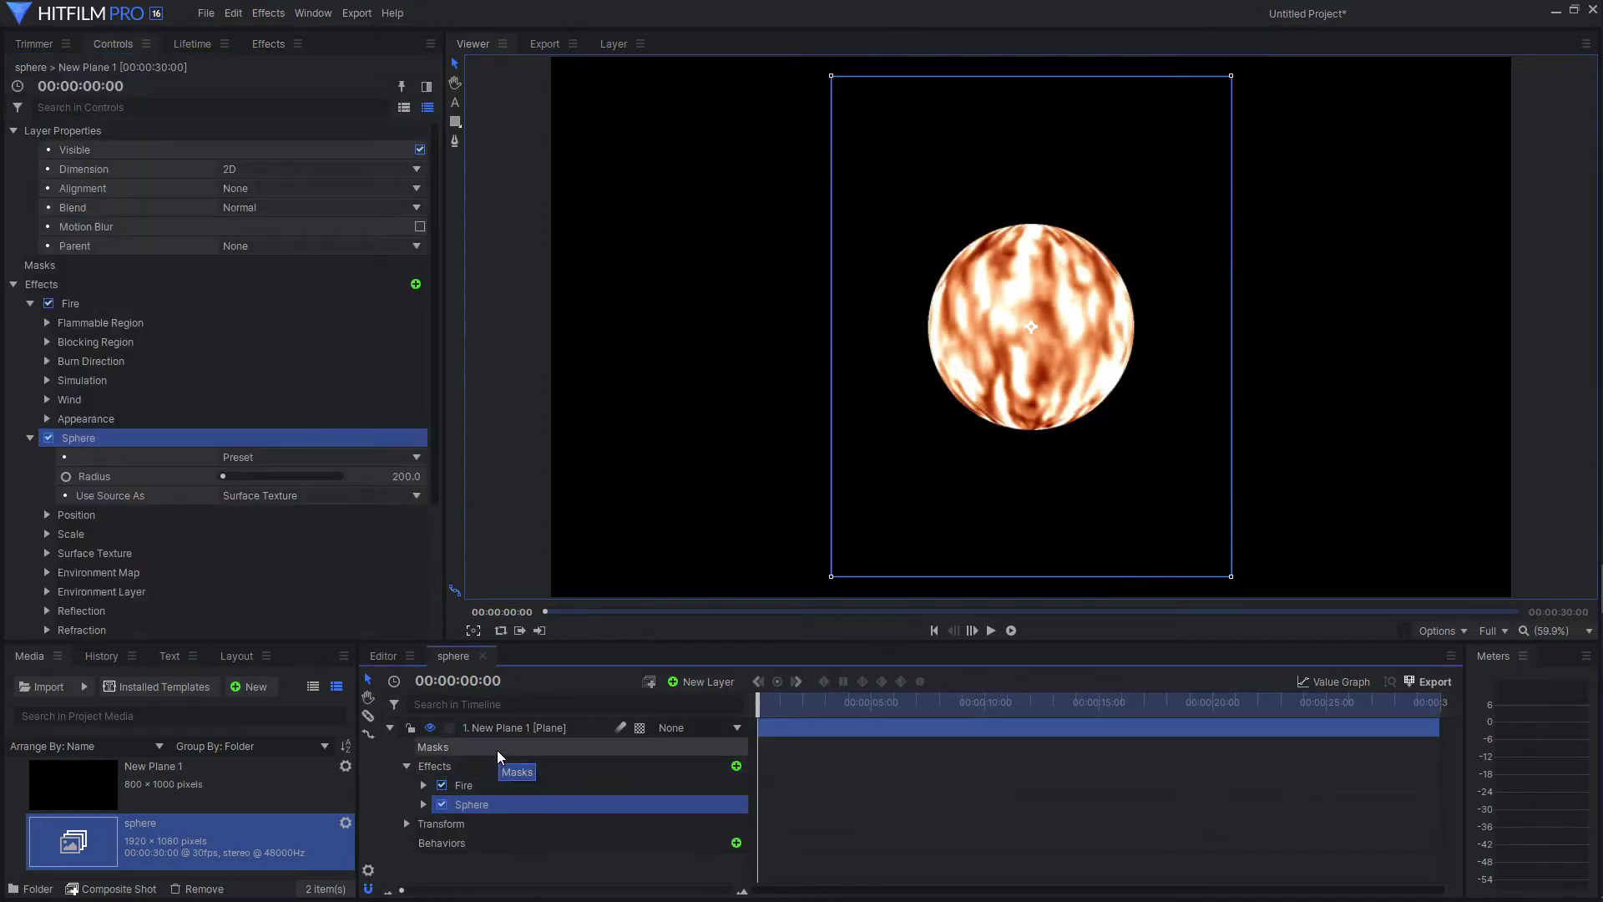
# Step: Set the Sphere effect to use its source as Environment Map
pyautogui.click(423, 804)
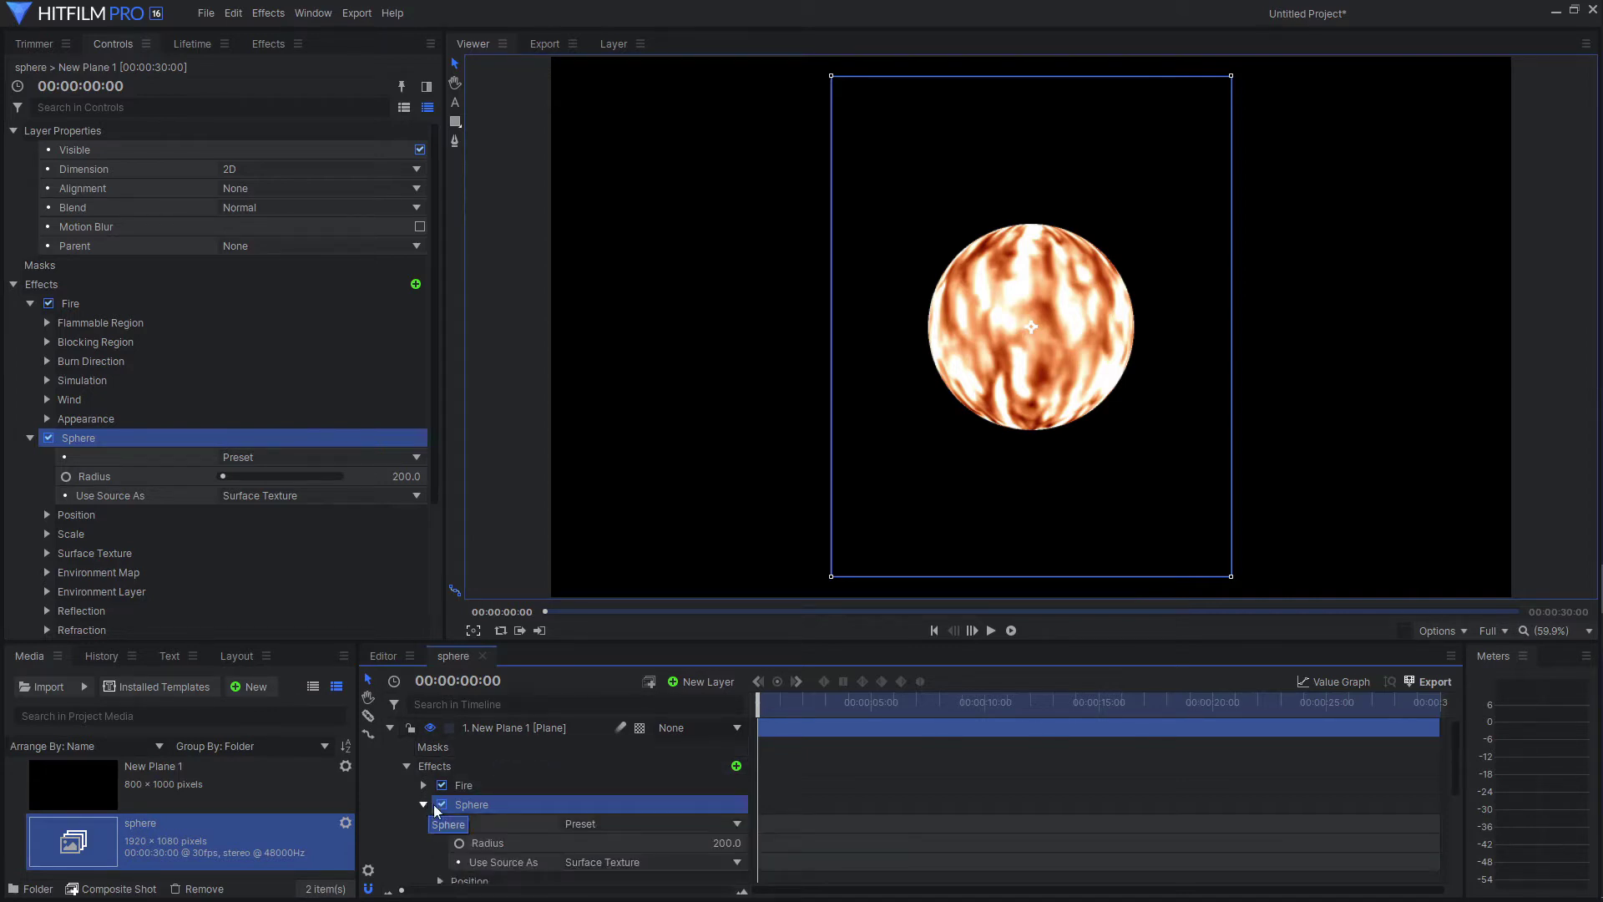
pyautogui.click(632, 861)
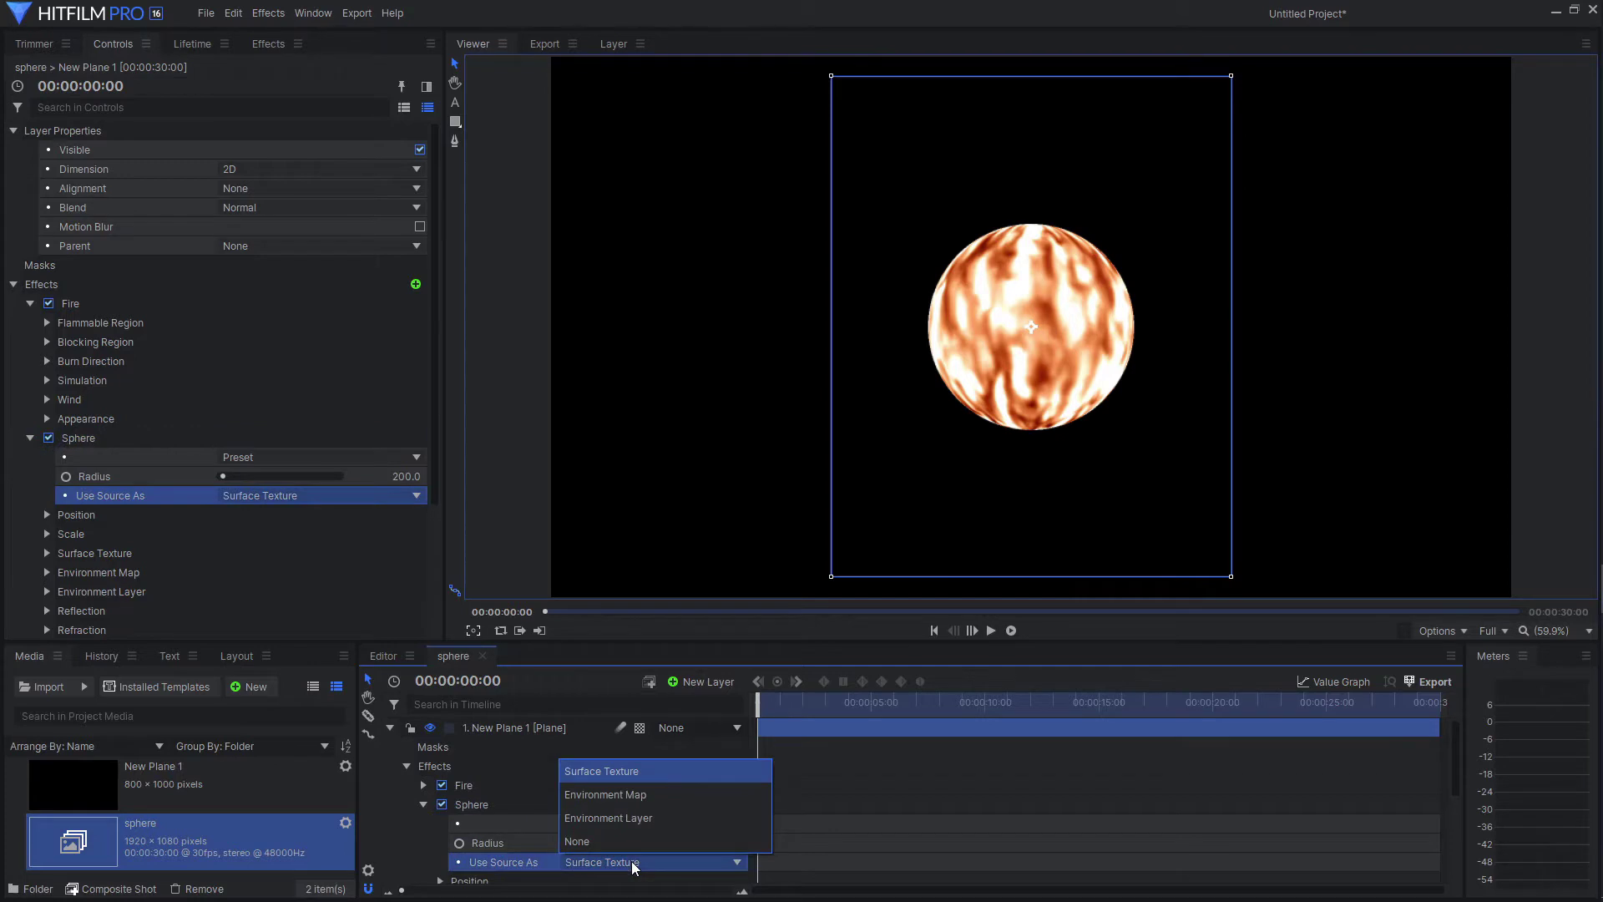
pyautogui.click(620, 797)
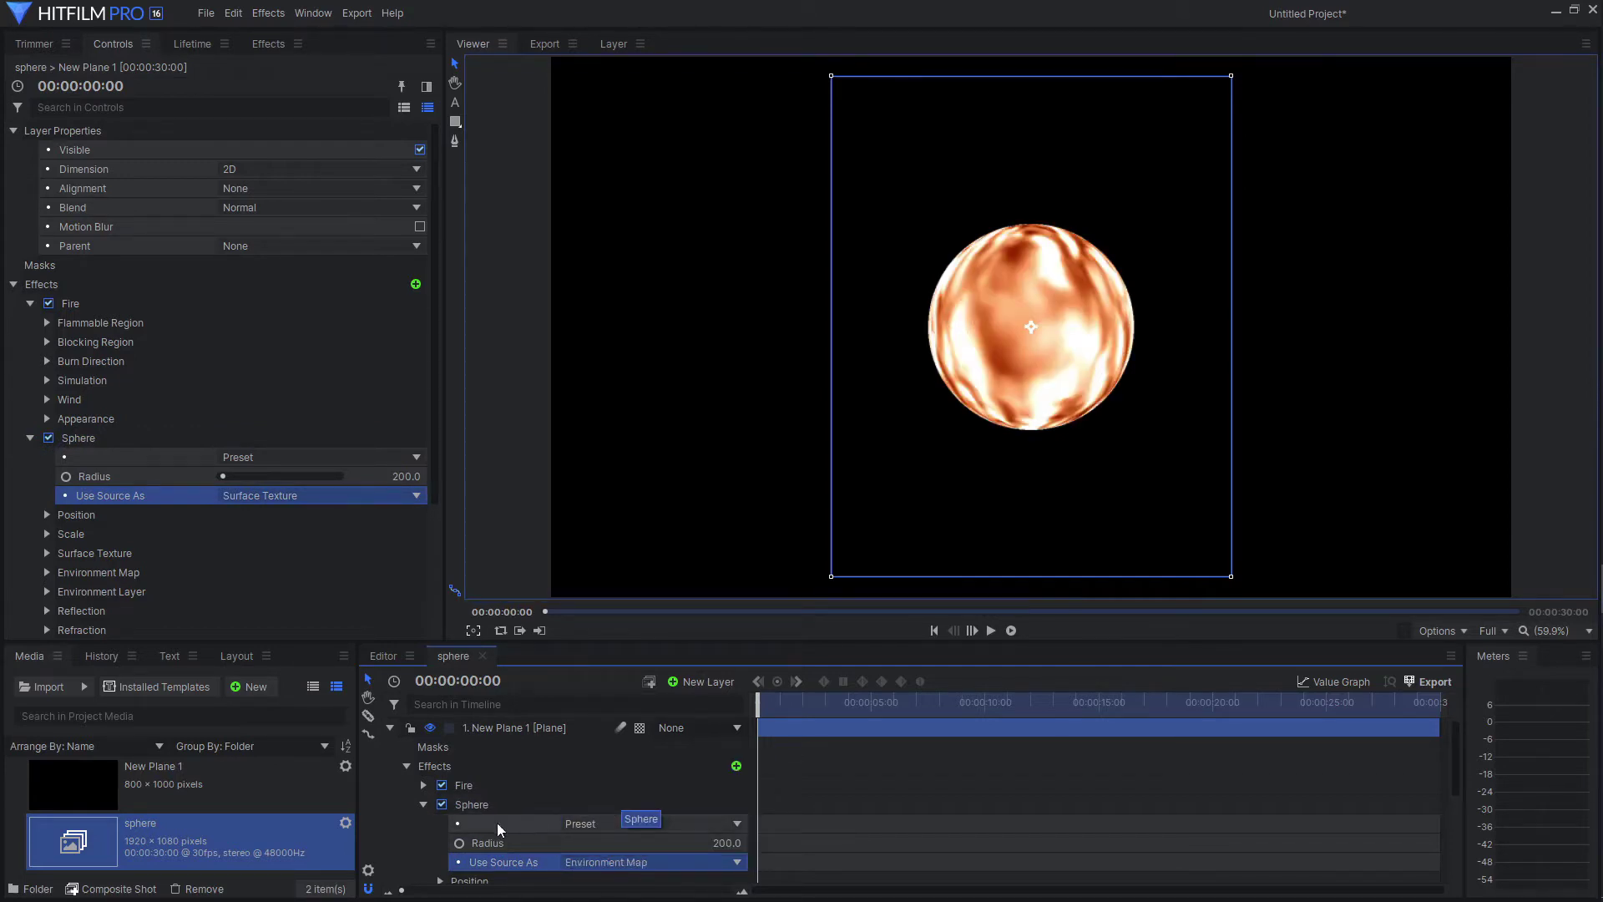
pyautogui.click(425, 802)
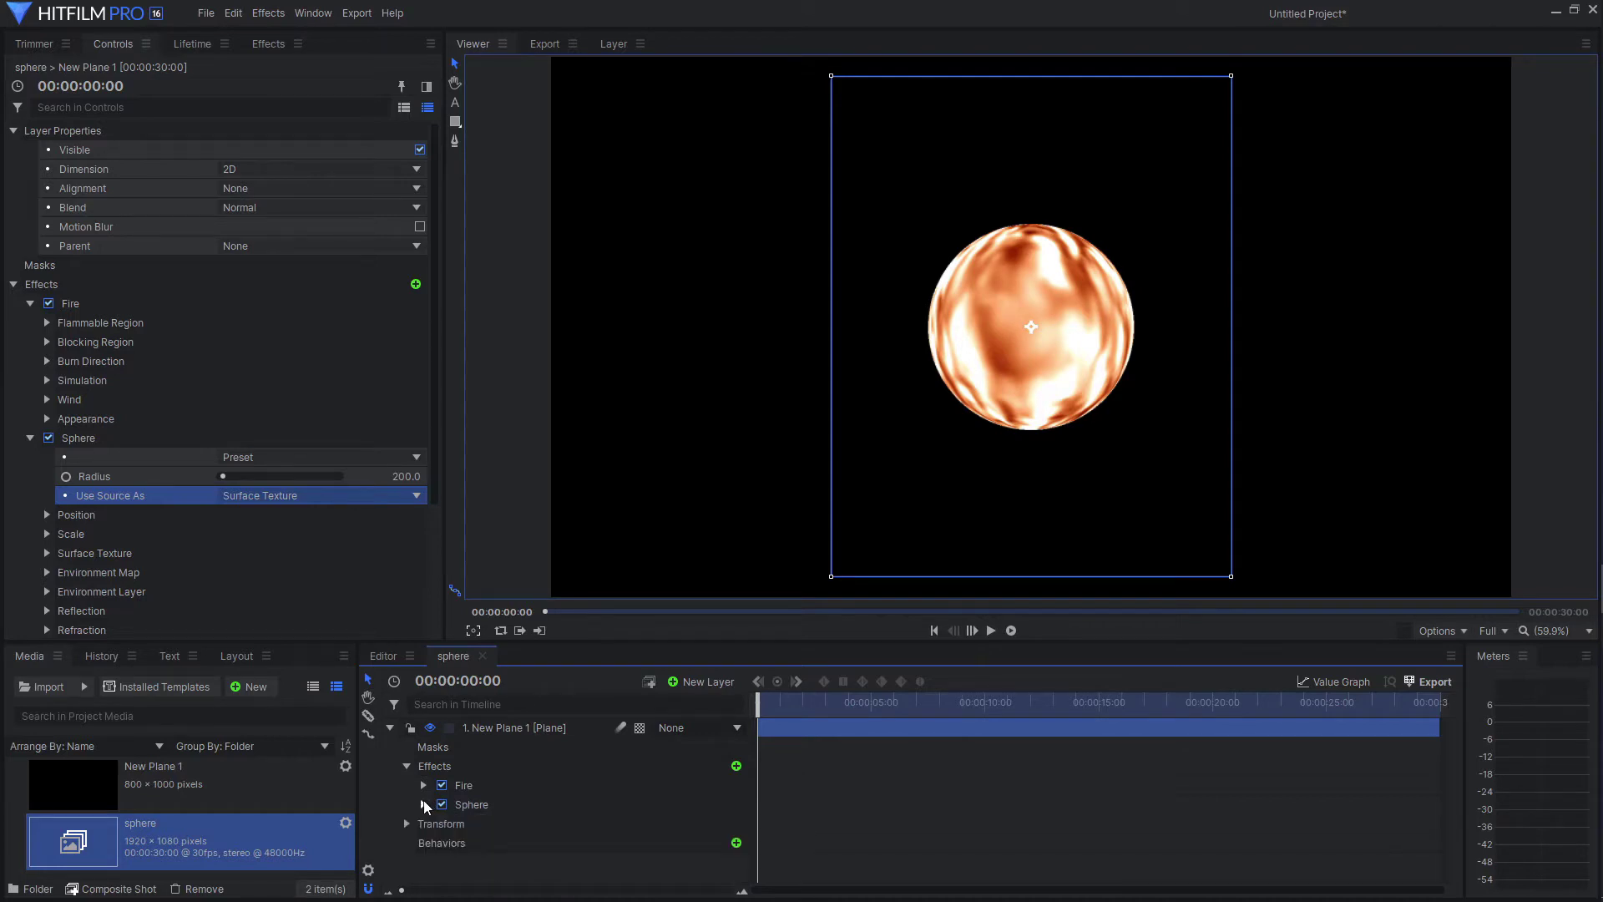
# Step: Set the Sphere effect's Environment Map scale to 58.7 % and its scale ratio to 5.24
pyautogui.click(423, 804)
pyautogui.scroll(-3, 425, 809)
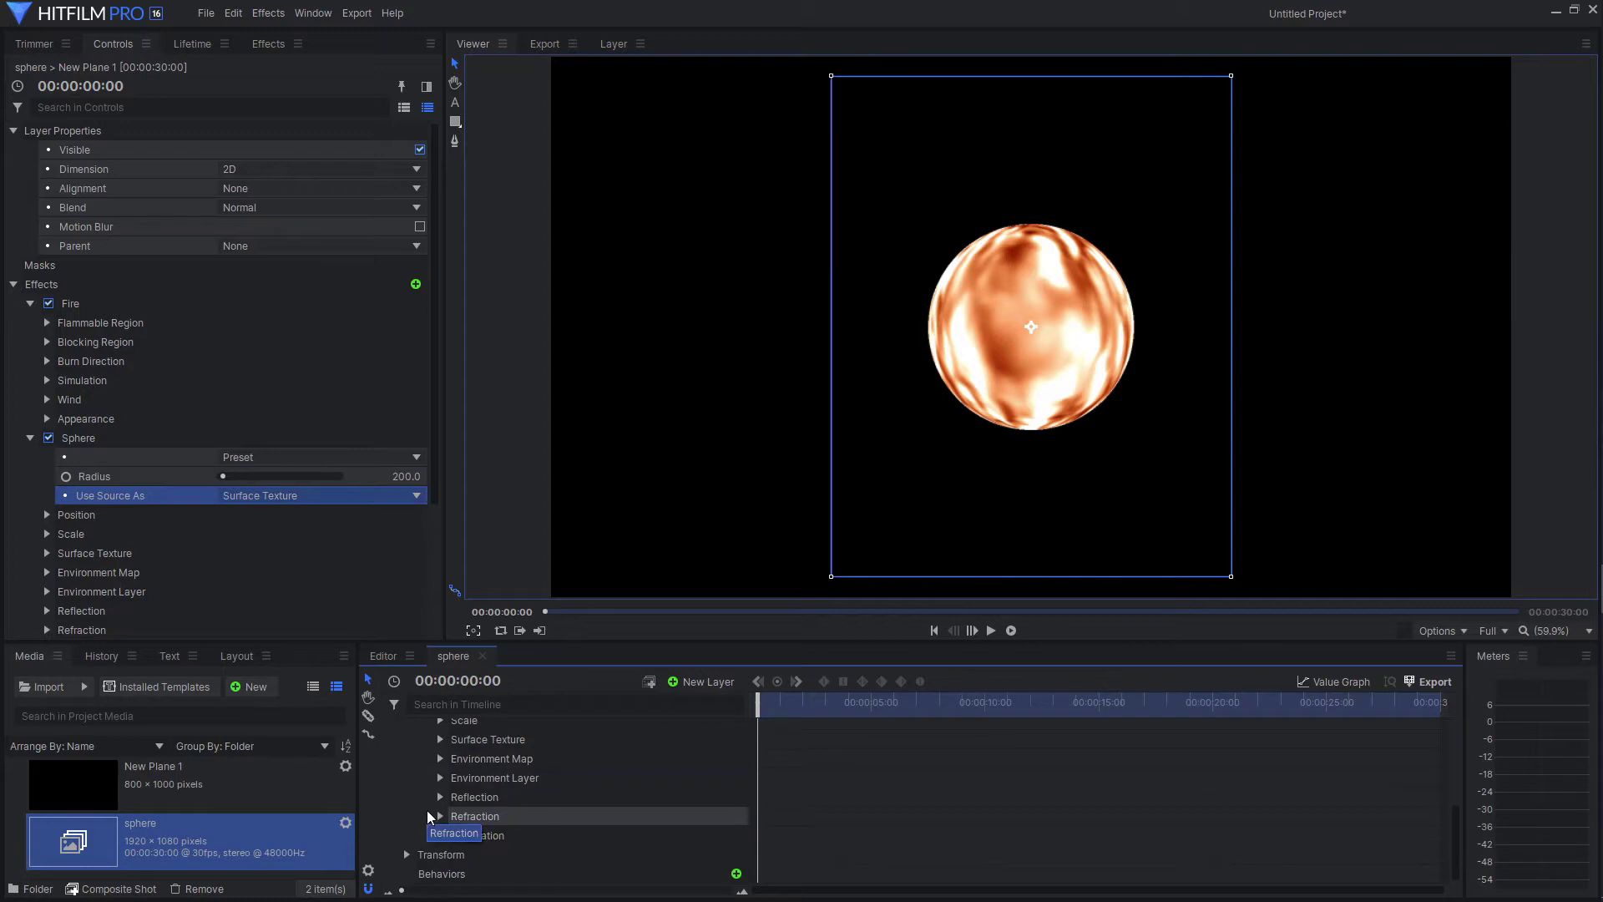
pyautogui.click(440, 759)
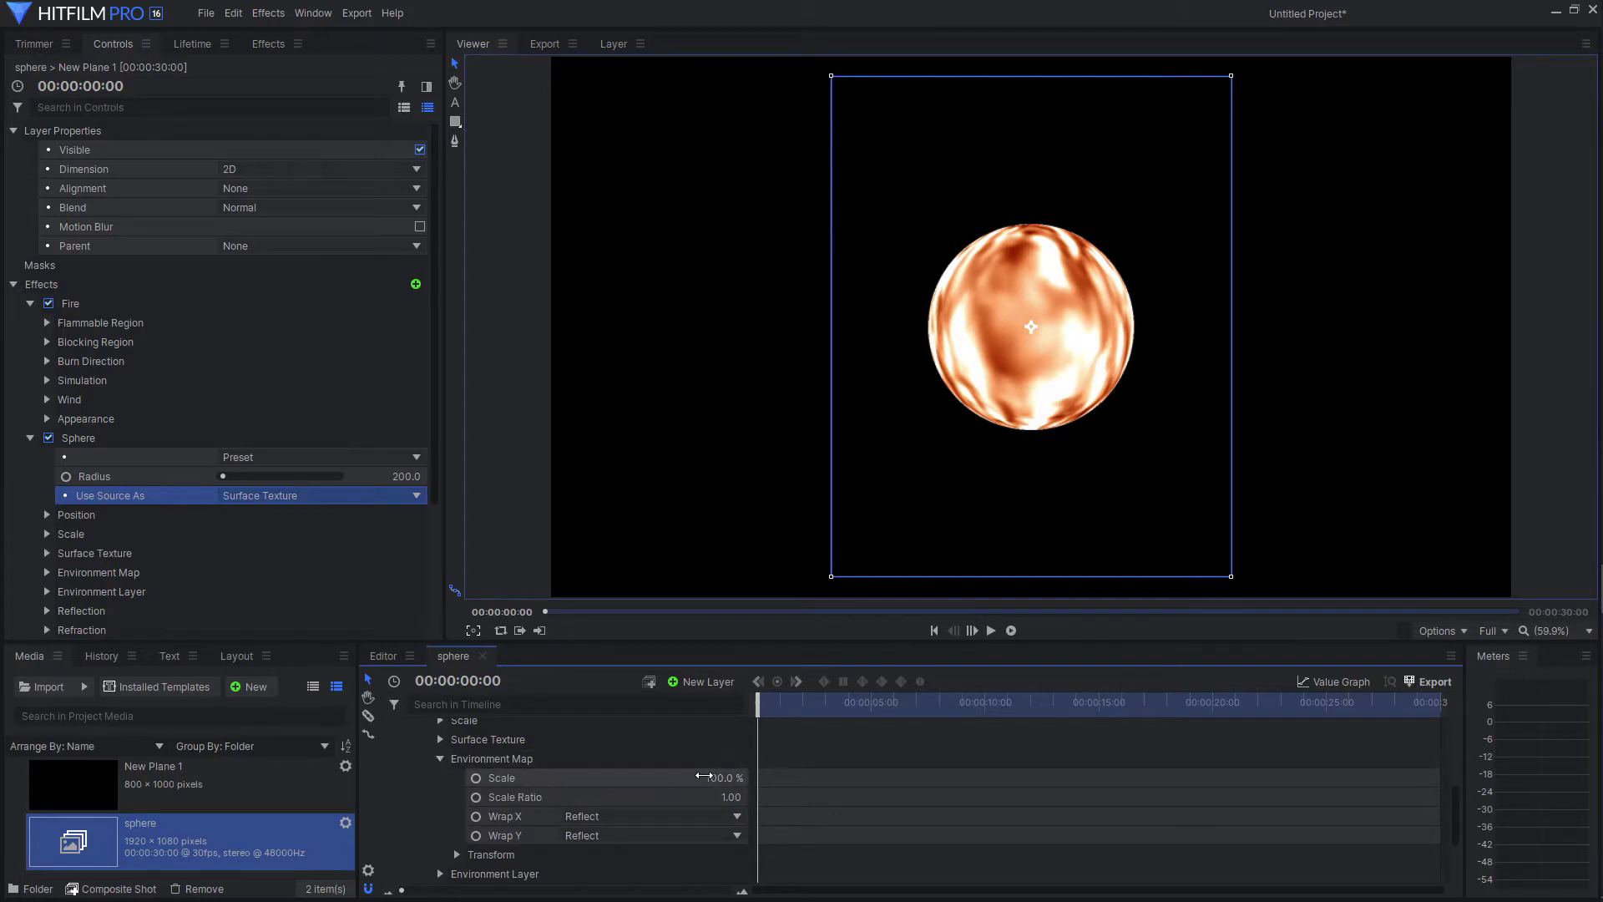
pyautogui.moveTo(704, 777); pyautogui.dragTo(671, 777)
pyautogui.click(732, 780)
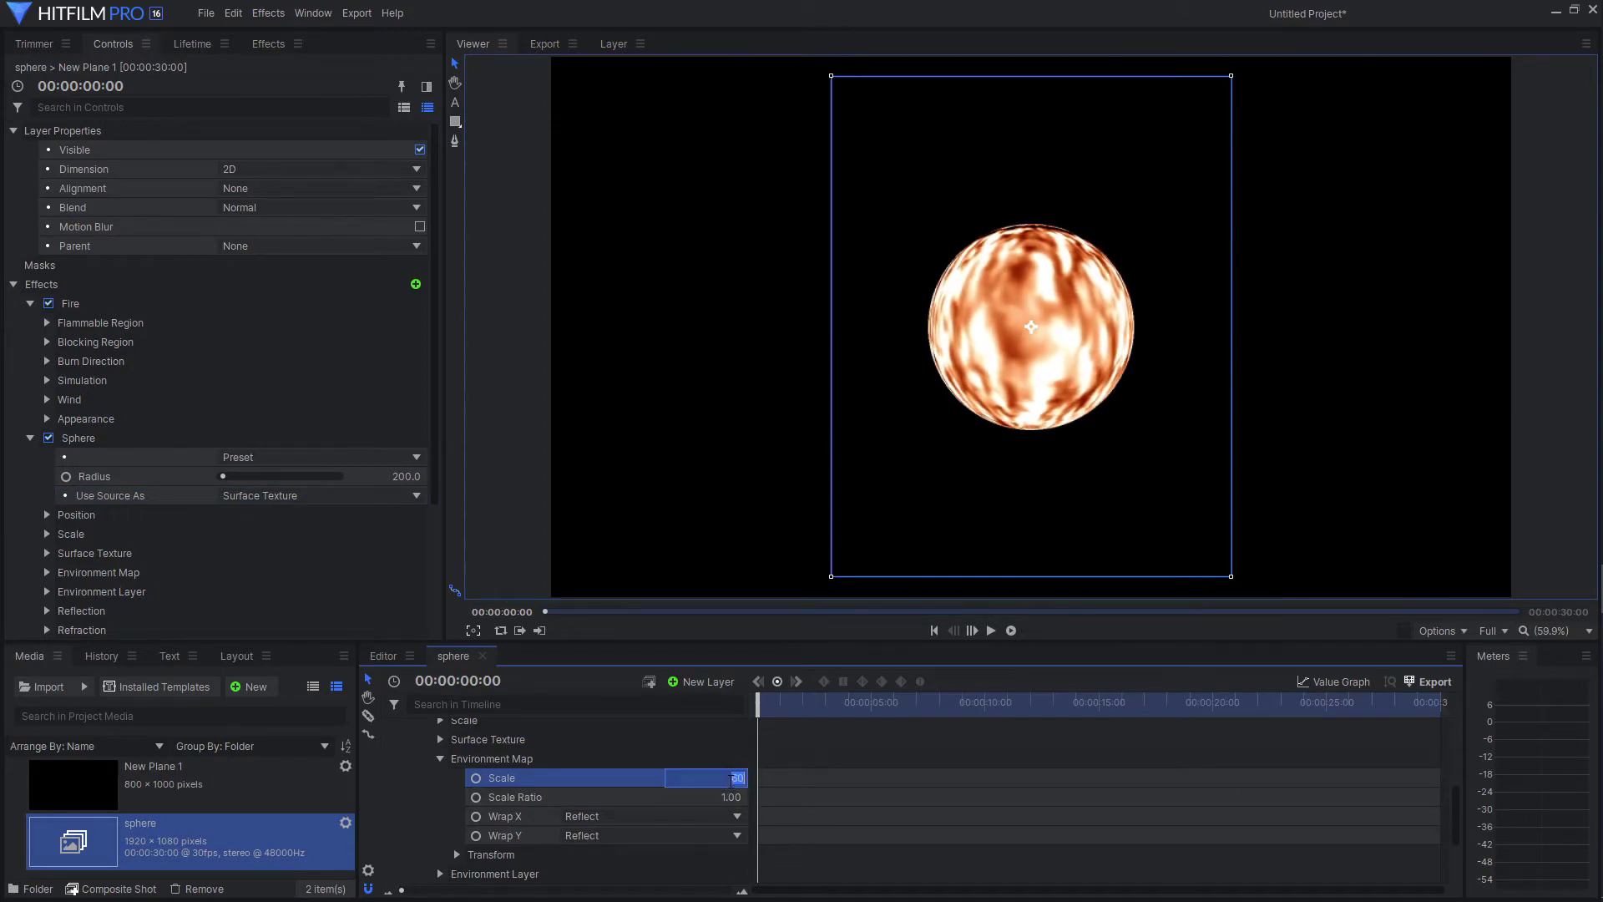
pyautogui.write('53.7')
pyautogui.press('Return')
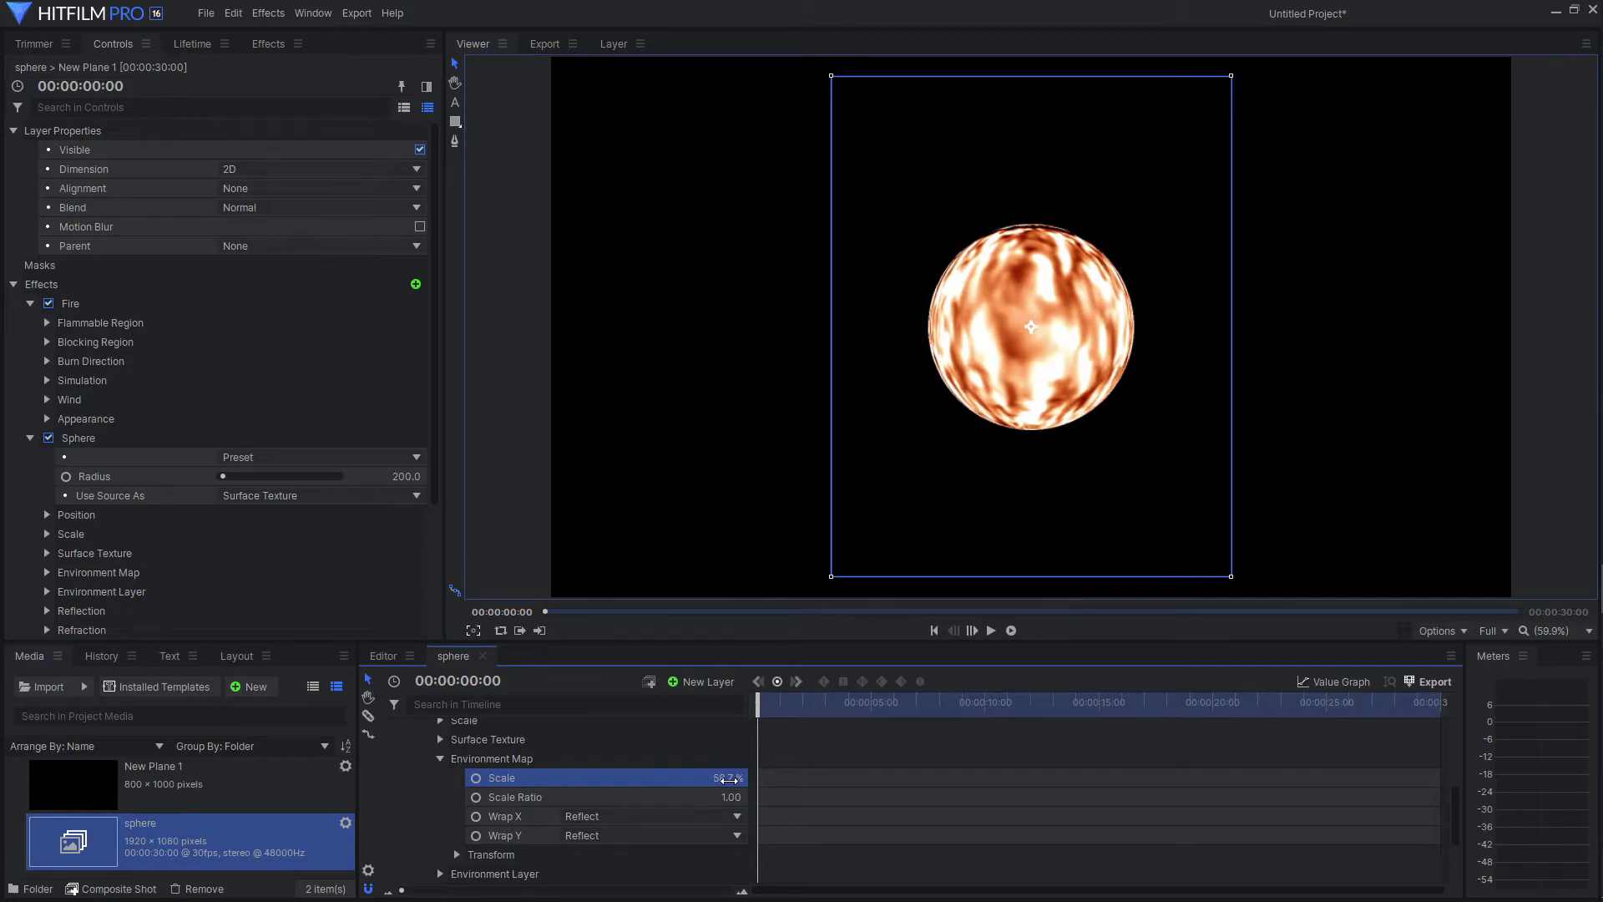
pyautogui.moveTo(713, 795); pyautogui.dragTo(1067, 796)
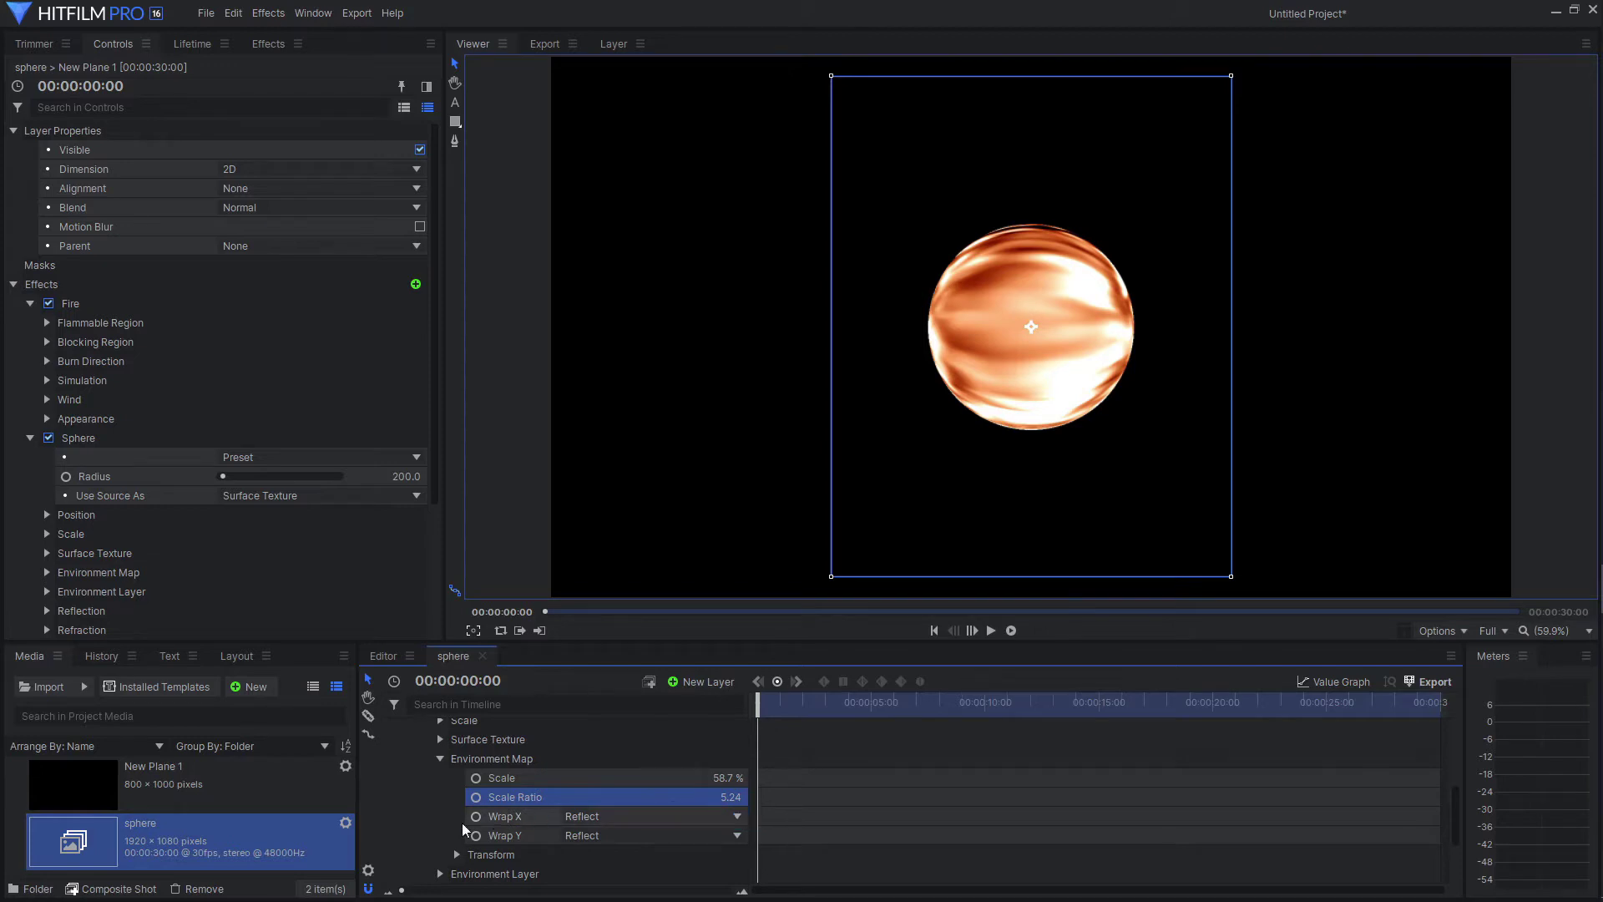
pyautogui.click(457, 854)
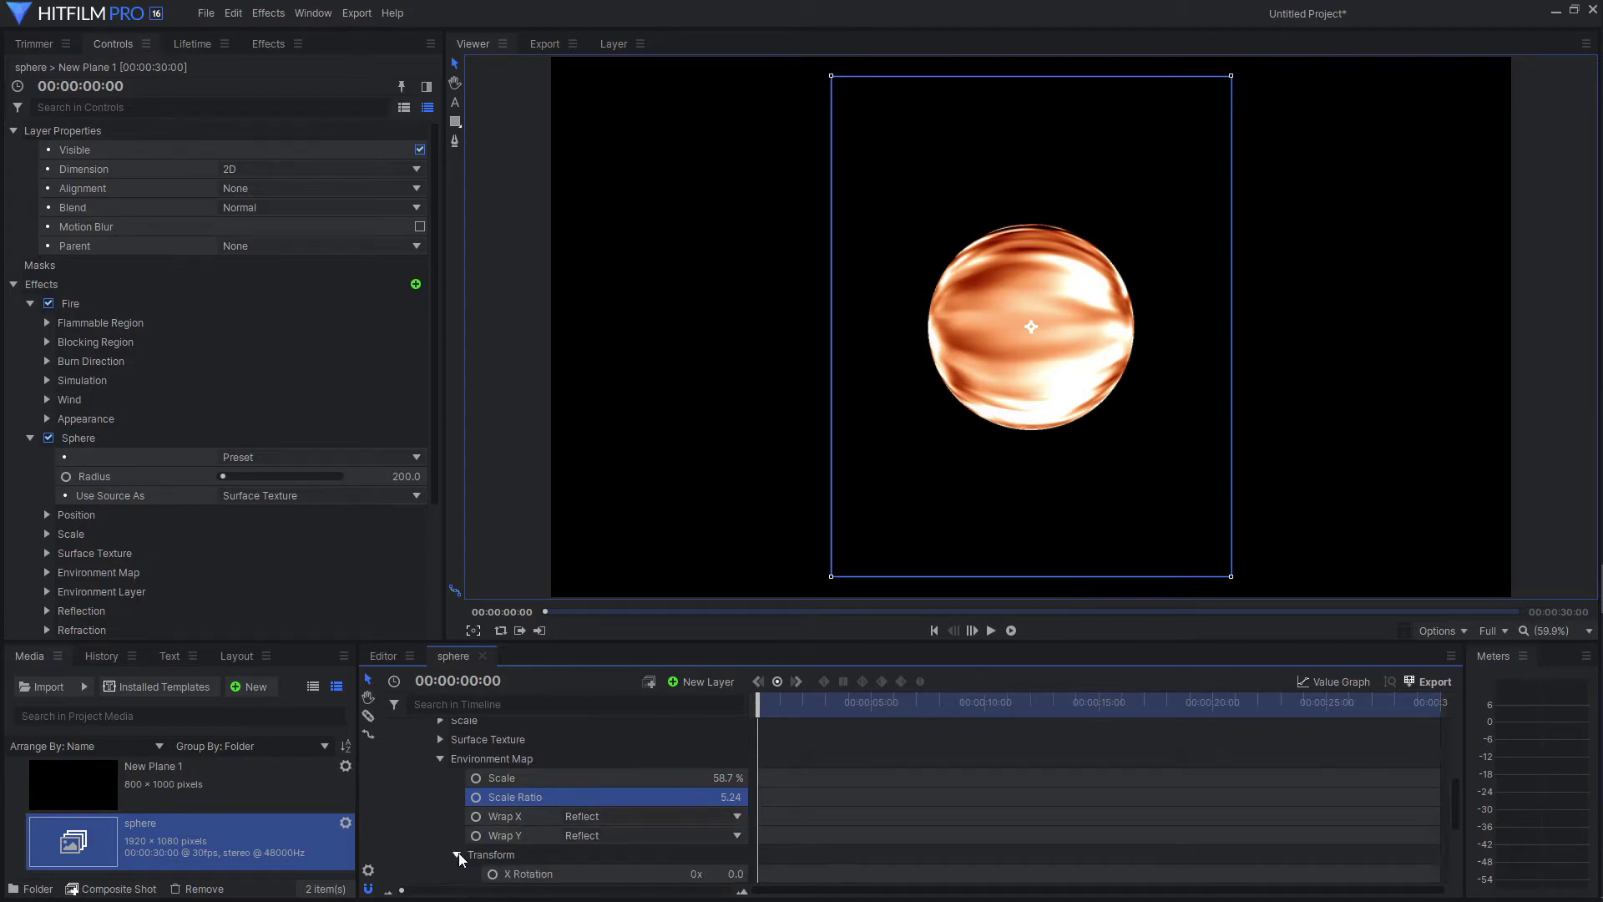
pyautogui.scroll(-3, 458, 854)
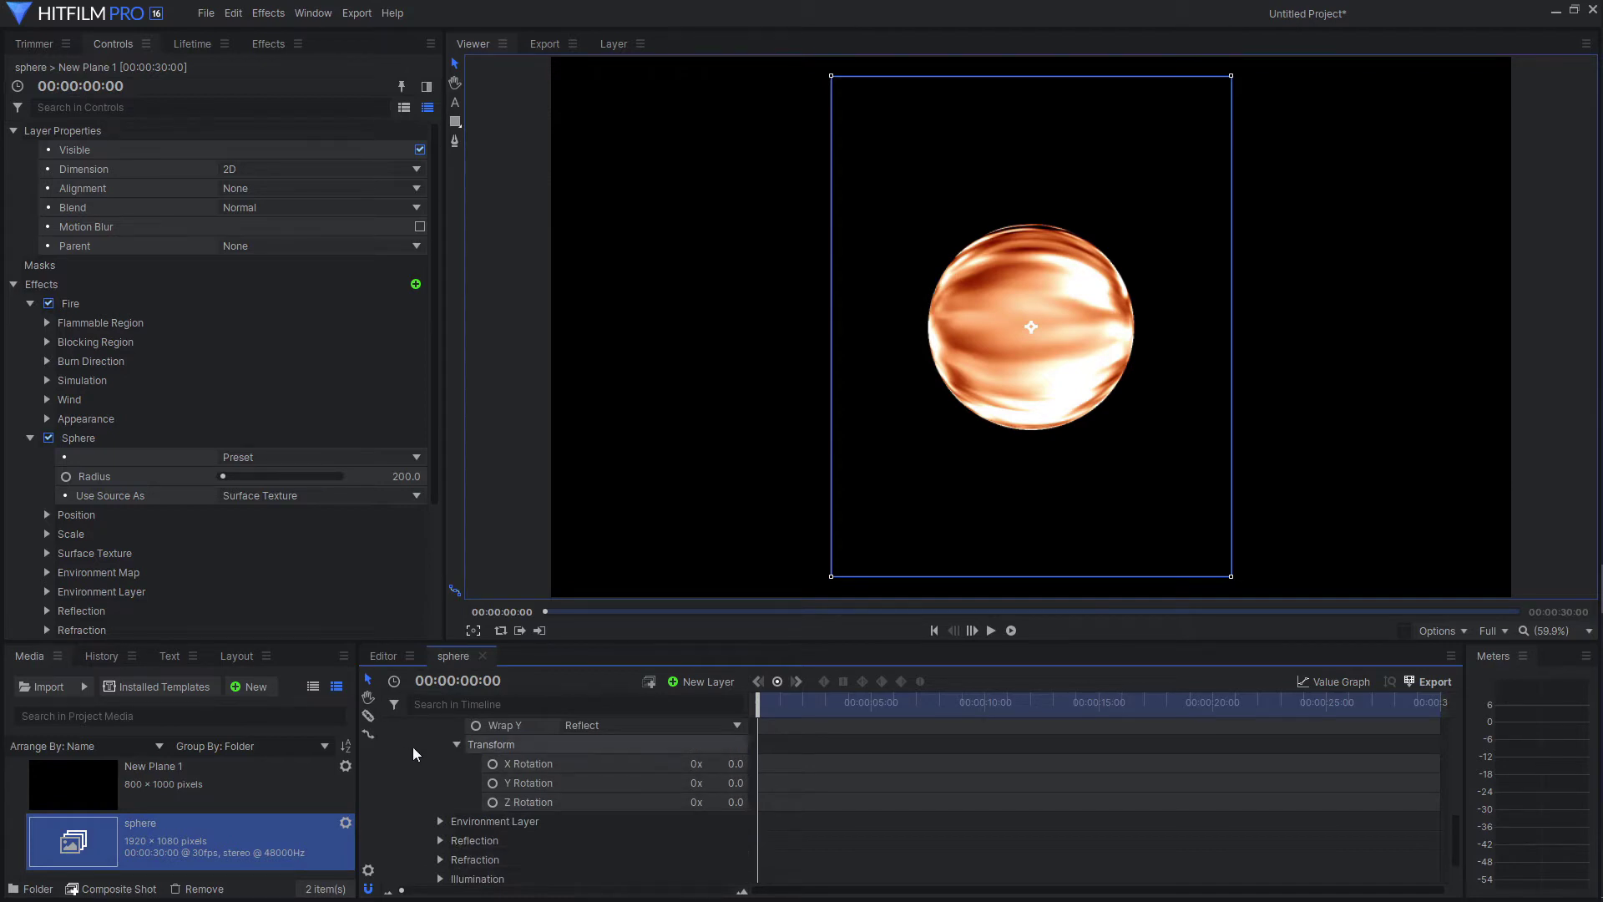
pyautogui.scroll(2, 422, 744)
pyautogui.scroll(1, 423, 748)
pyautogui.click(439, 760)
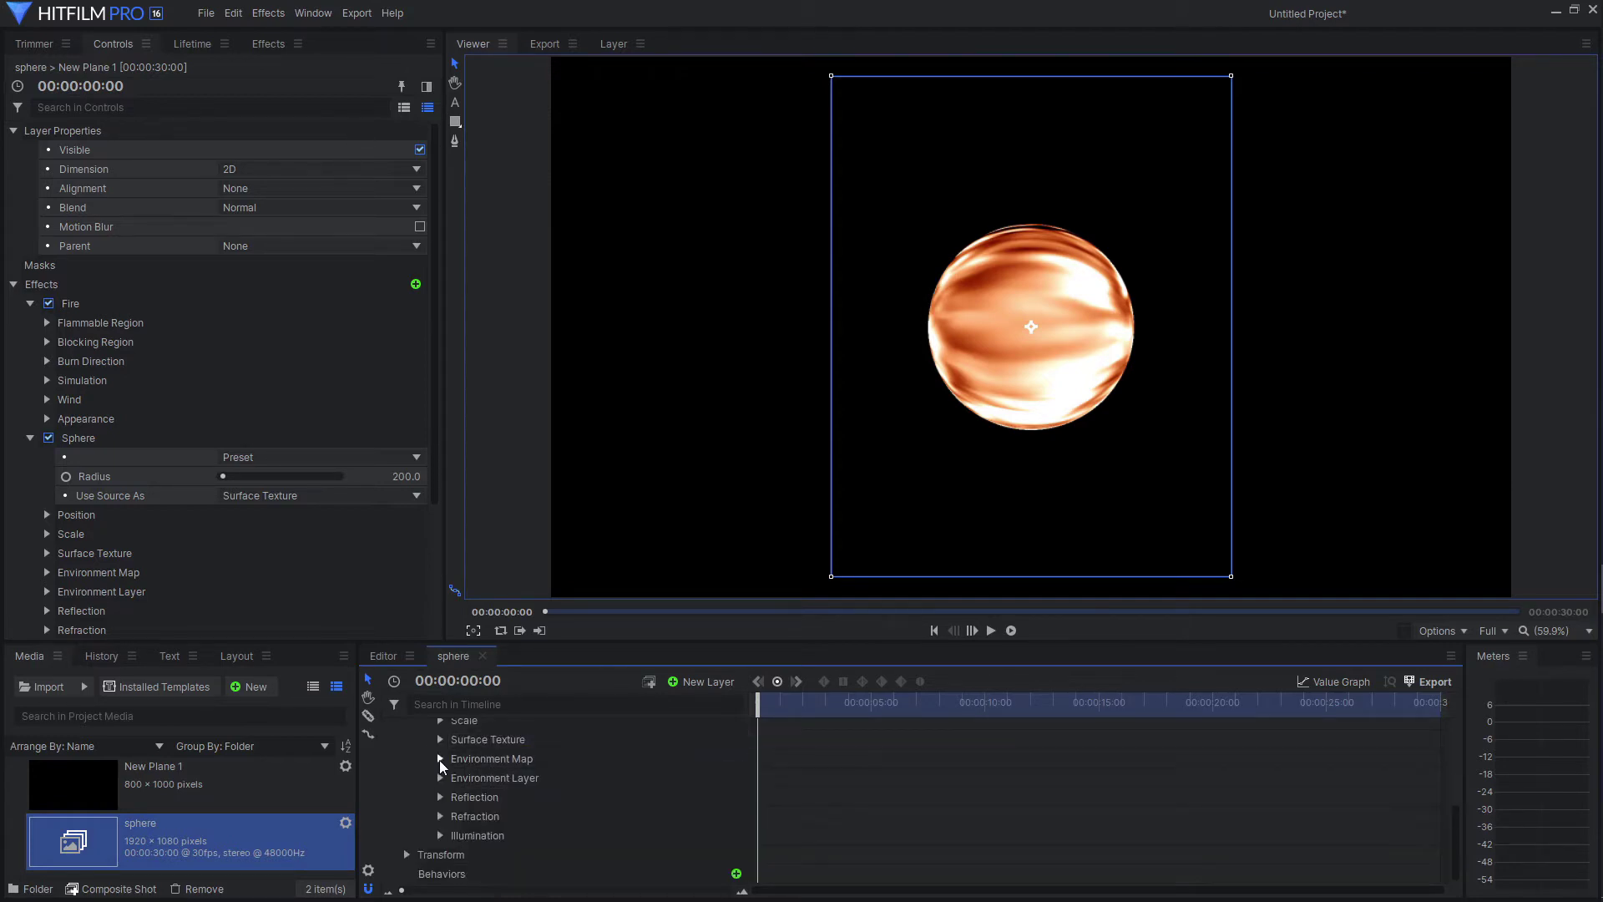
pyautogui.click(407, 854)
pyautogui.scroll(-3, 412, 821)
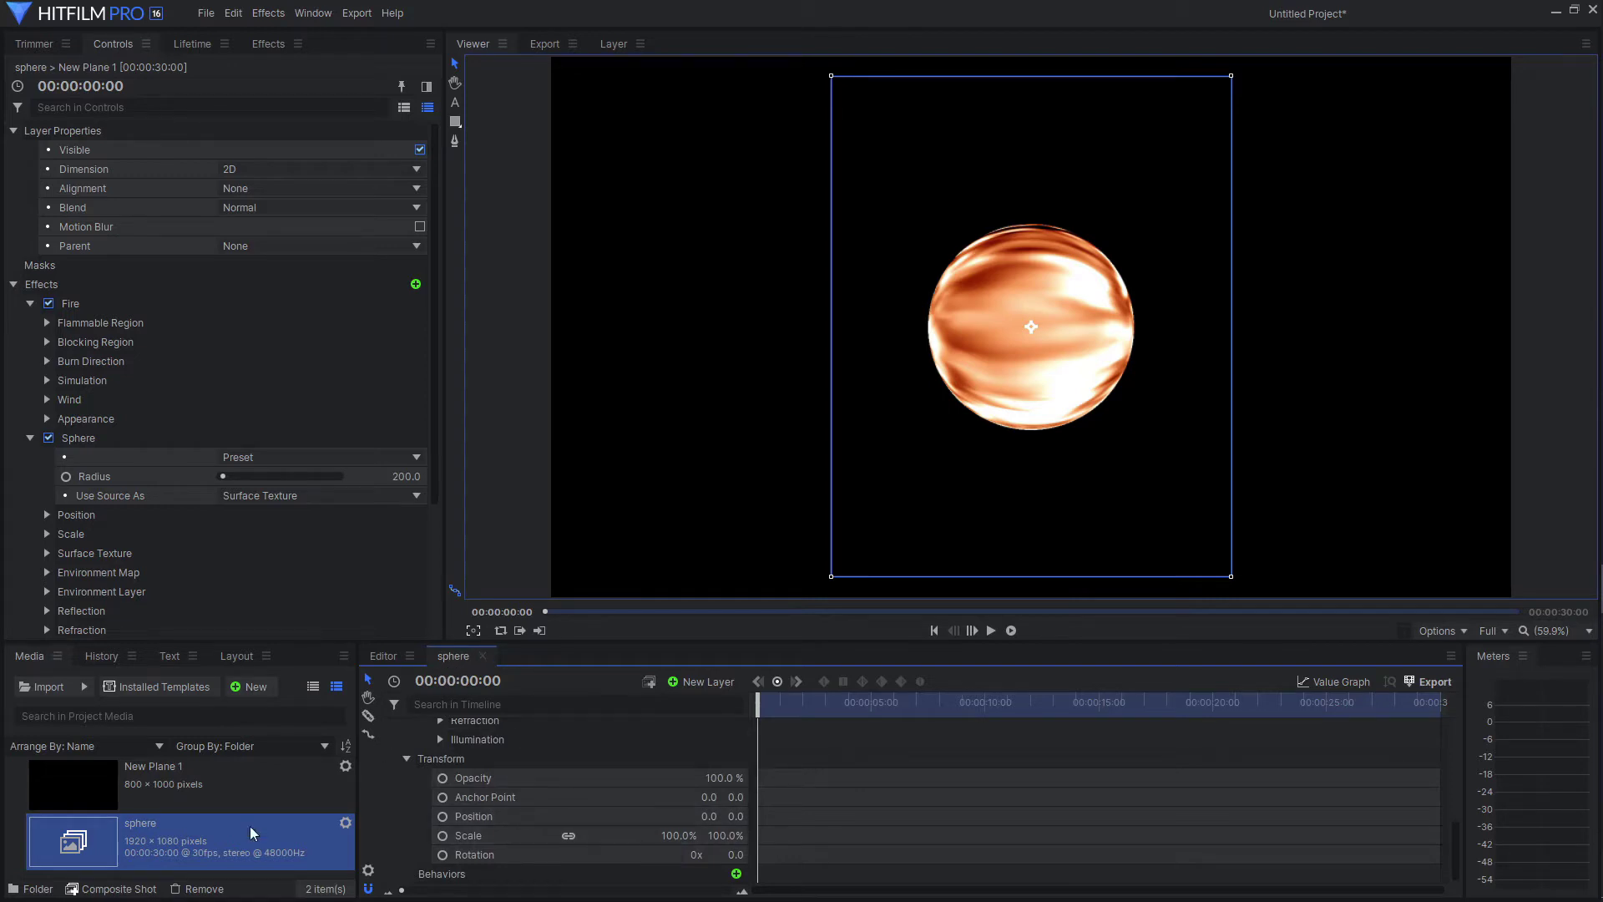
# Step: Create a new composite shot named "boule de feu" and enlarge the timeline area upward
pyautogui.rightClick(13, 815)
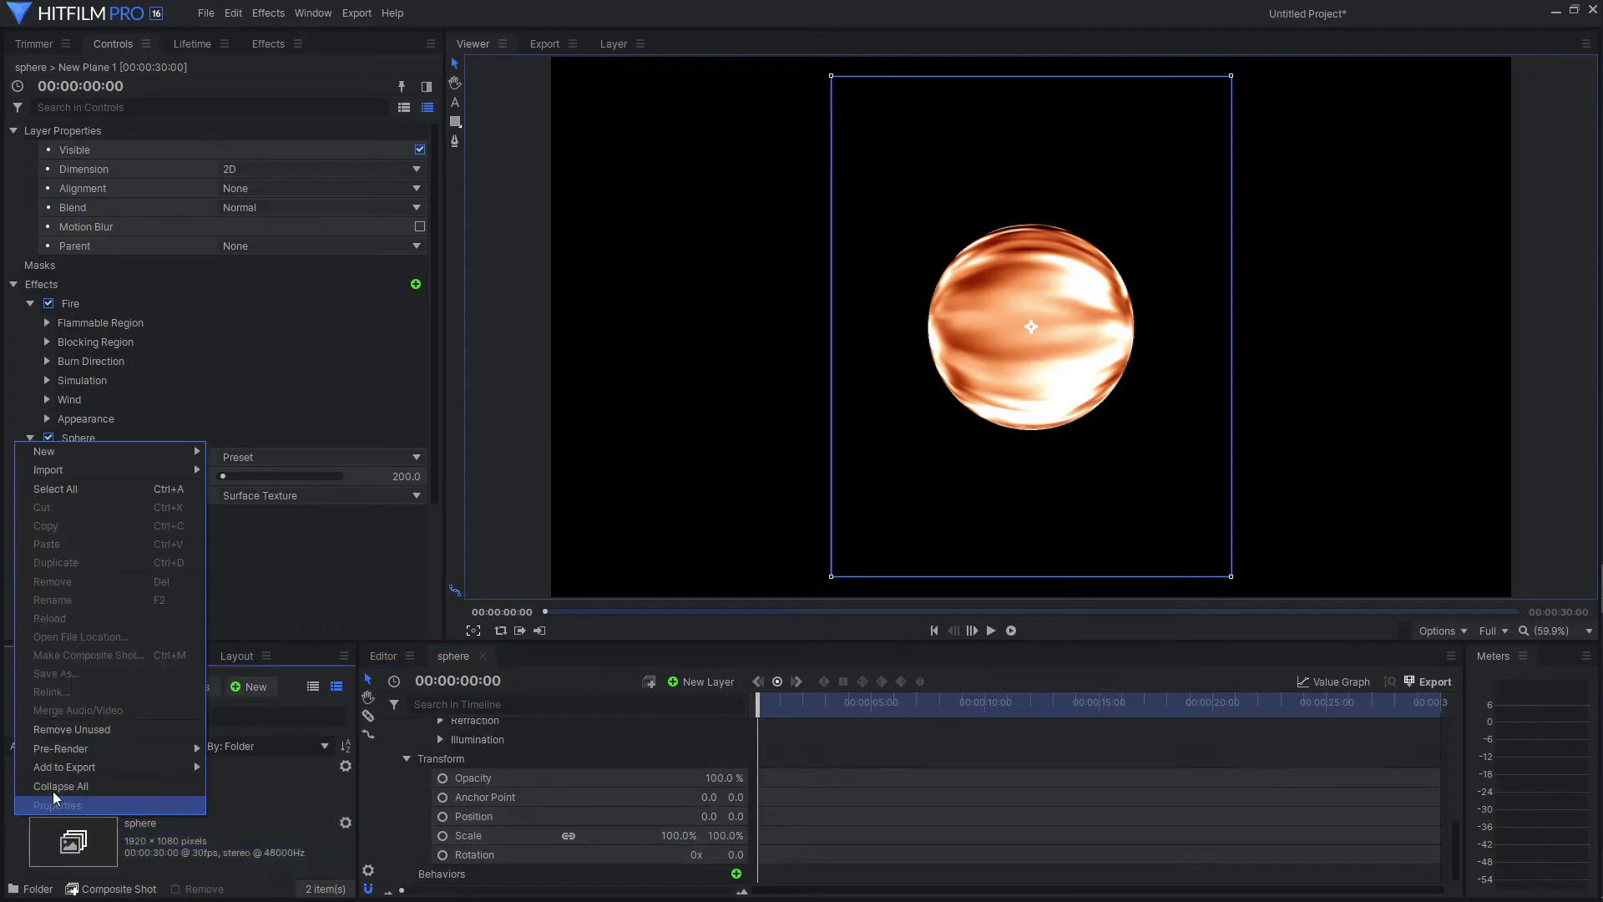
pyautogui.moveTo(127, 452)
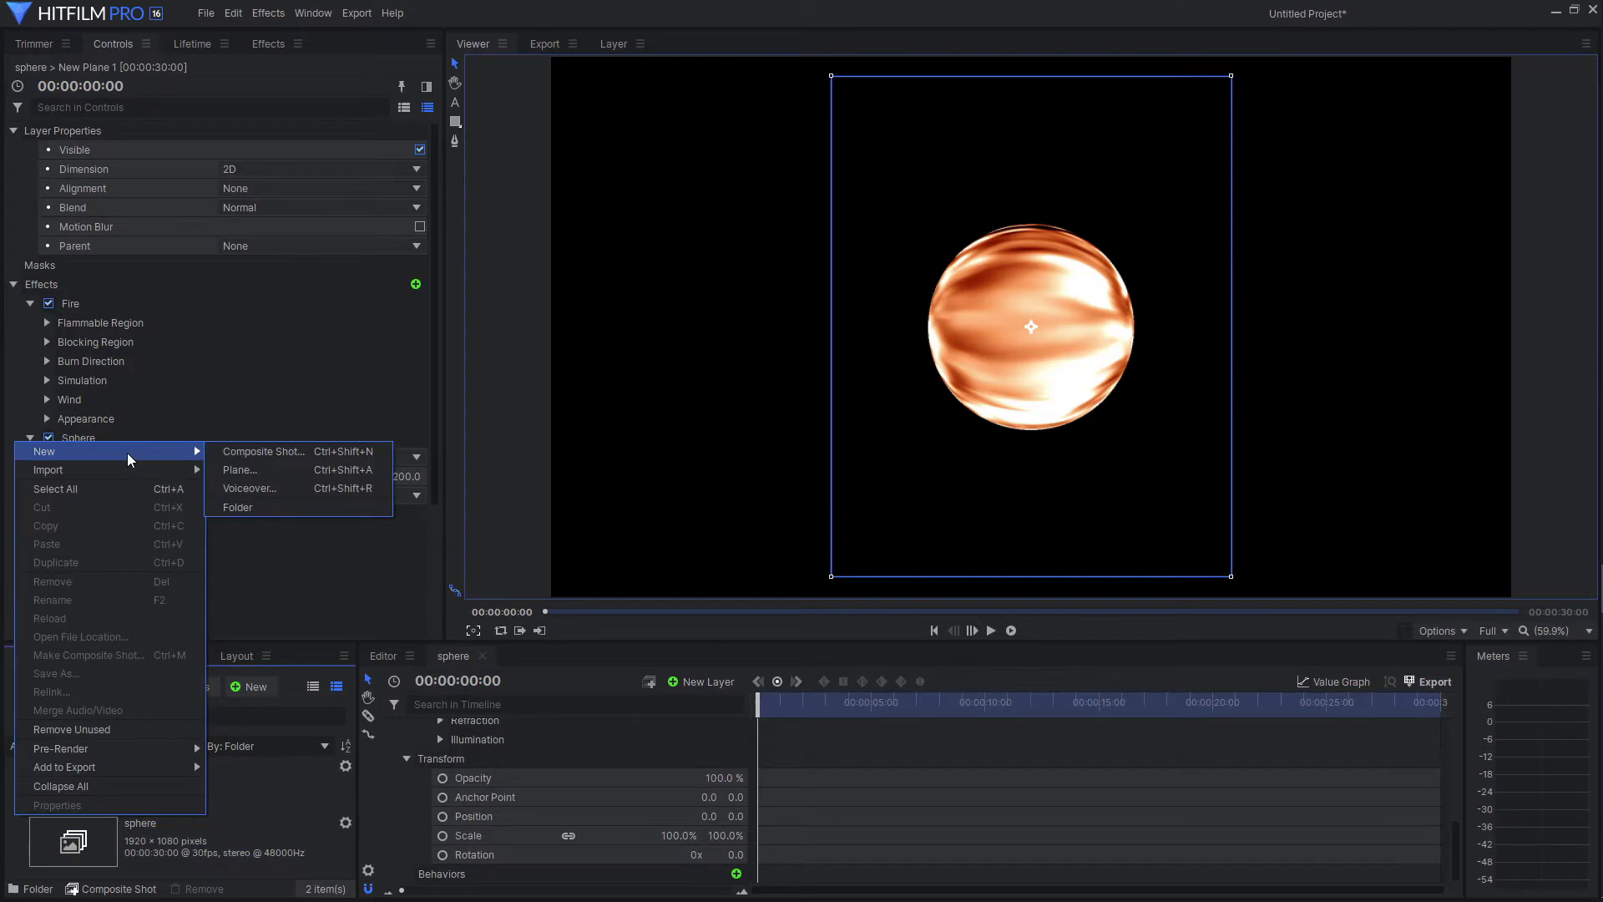
pyautogui.click(268, 451)
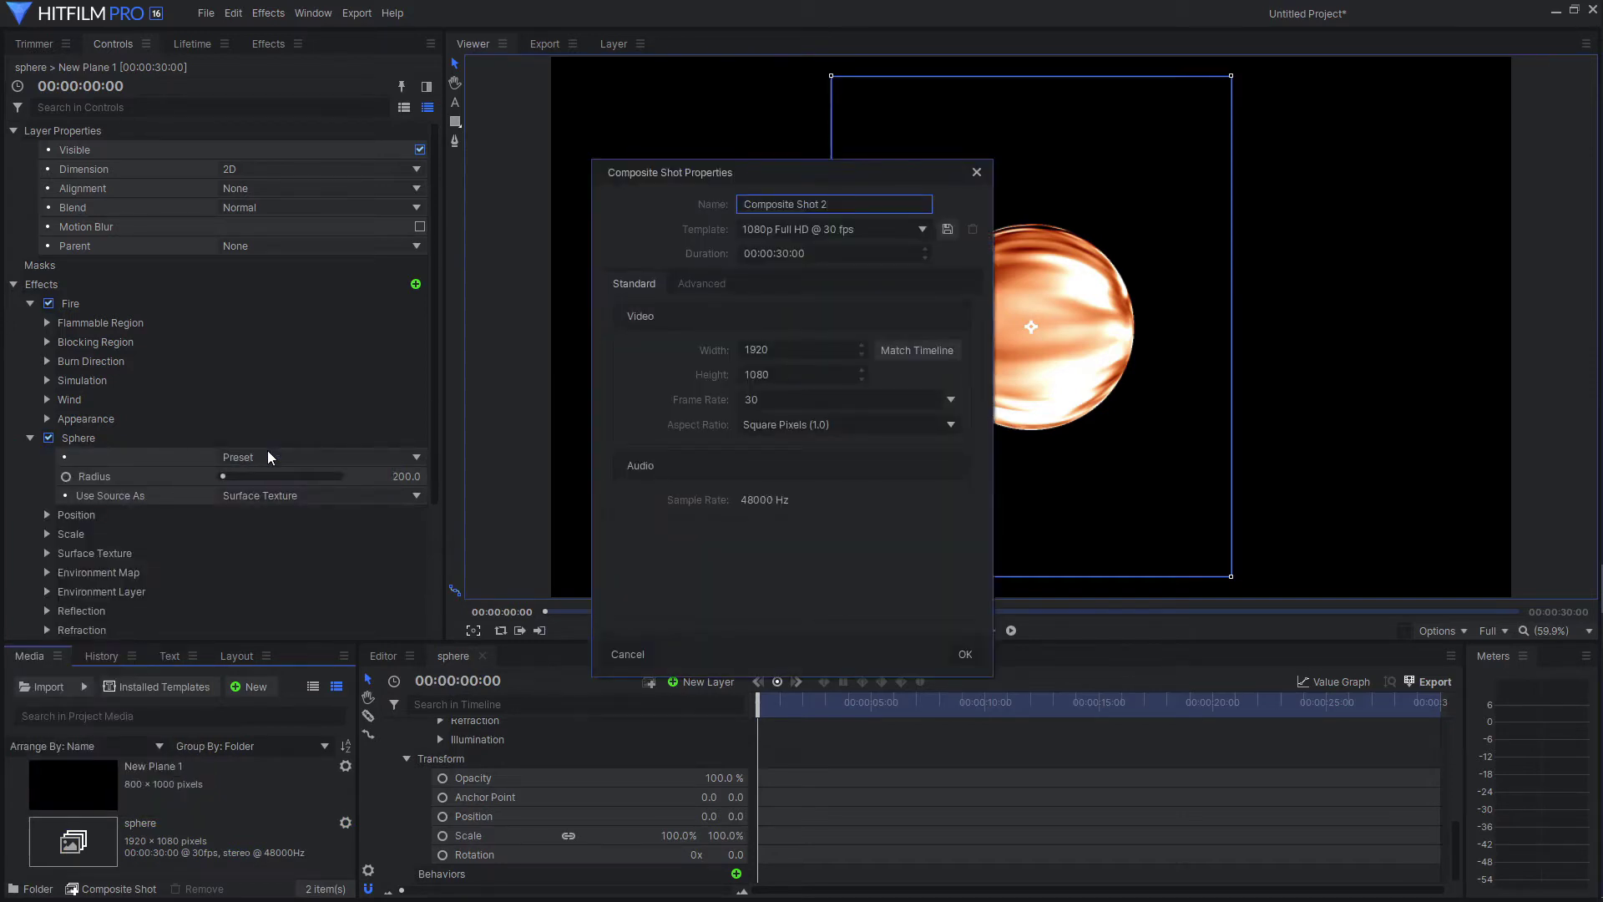
pyautogui.hotkey('ctrl', 'a')
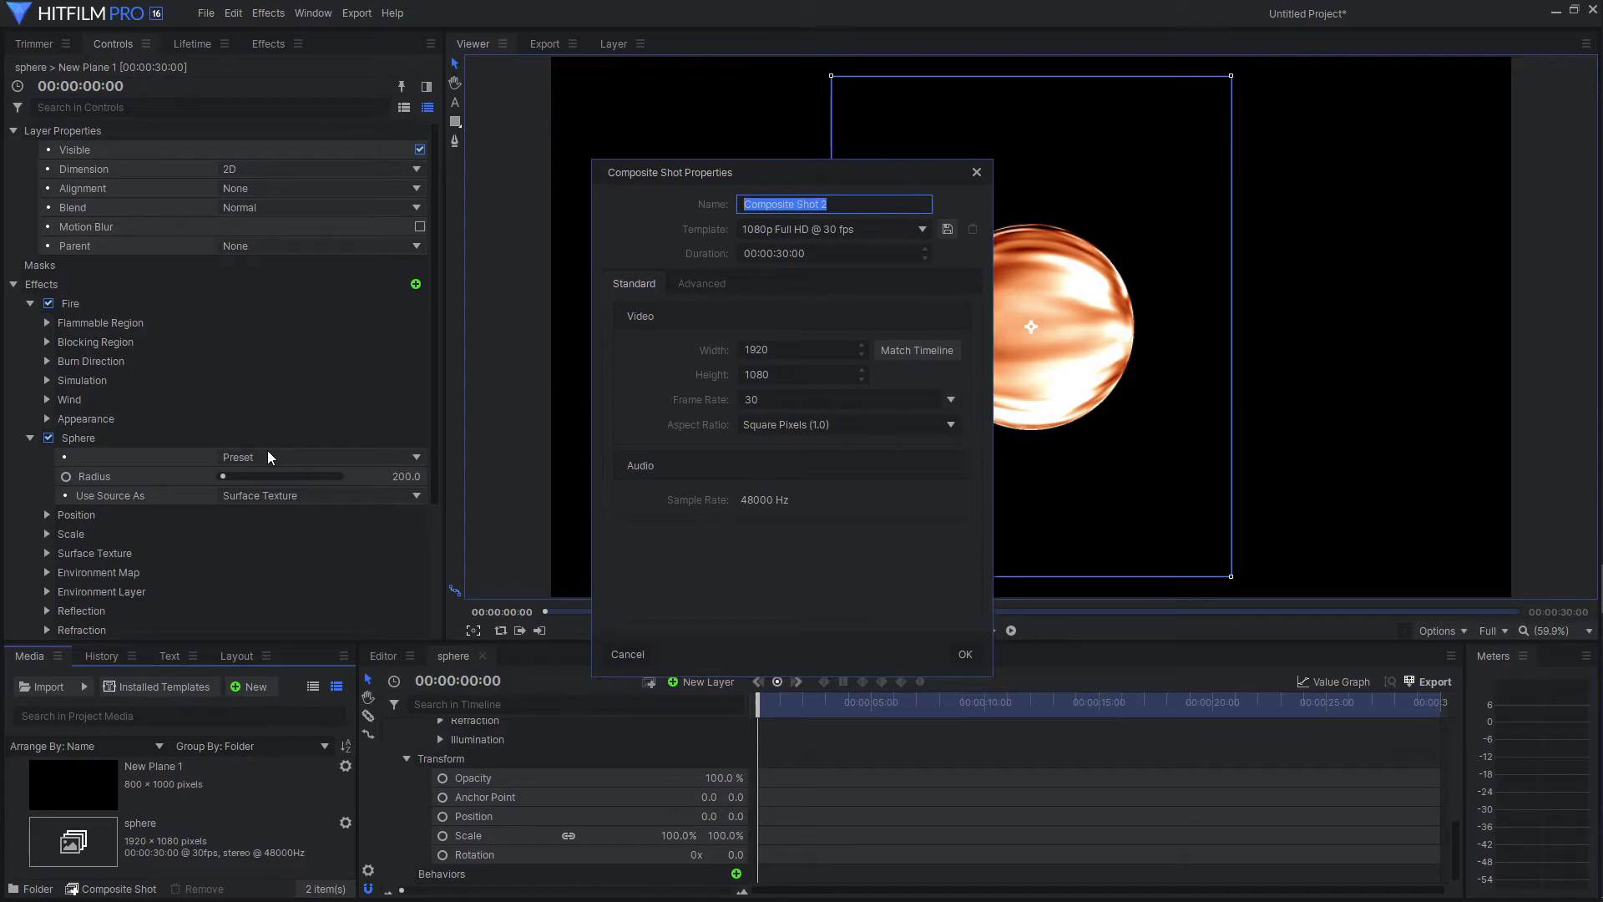
pyautogui.write('boule de feu')
pyautogui.click(965, 655)
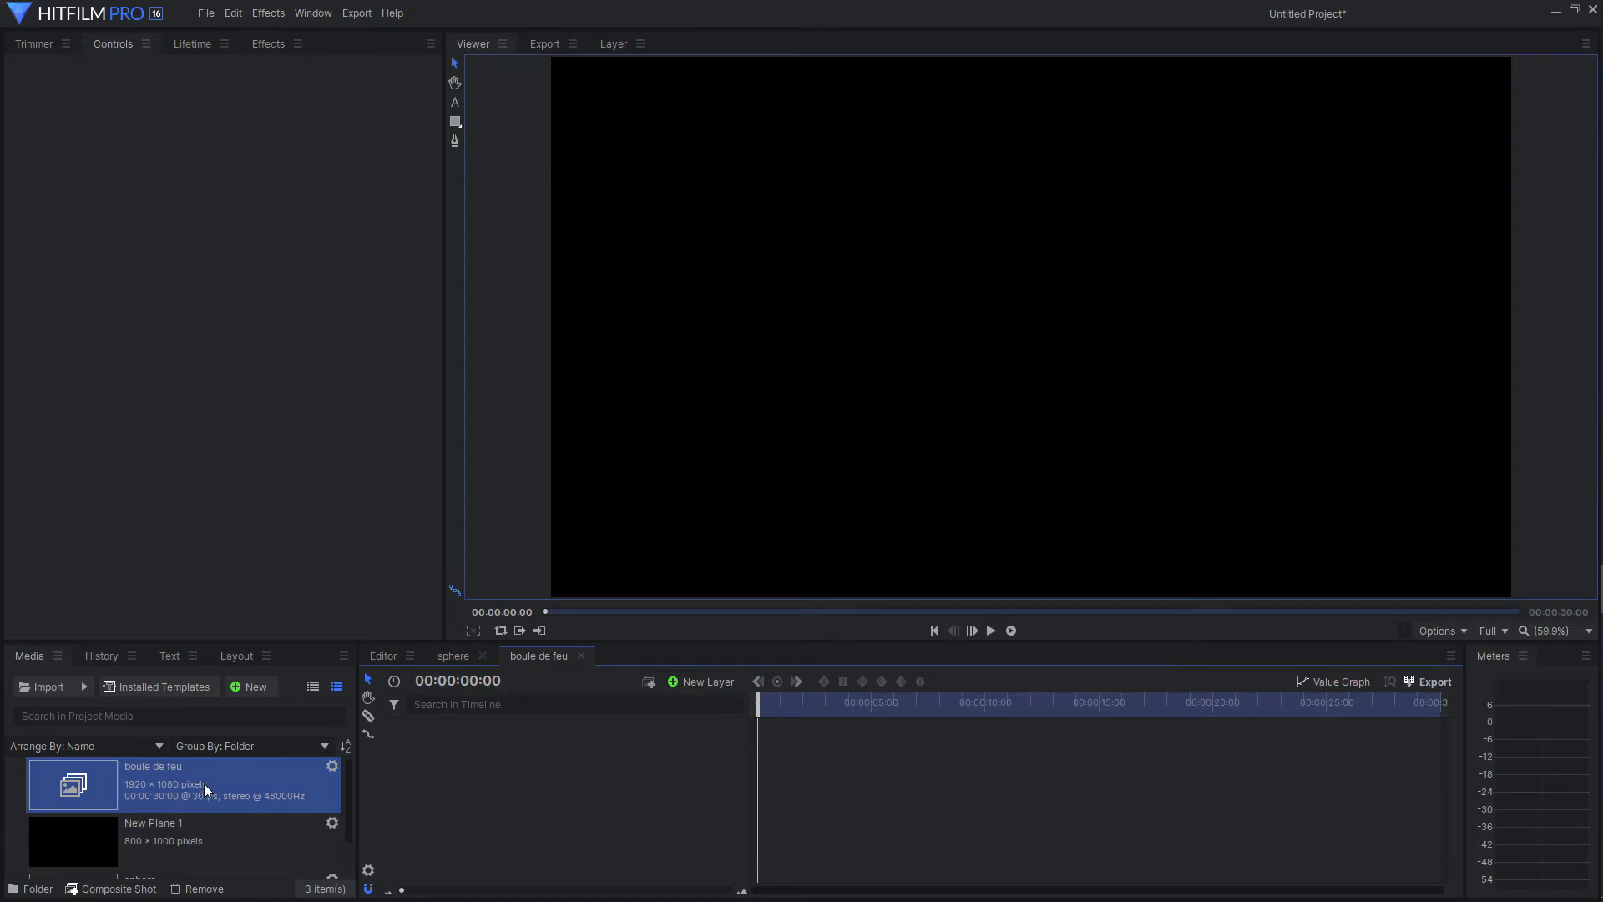
pyautogui.moveTo(372, 639); pyautogui.dragTo(389, 472)
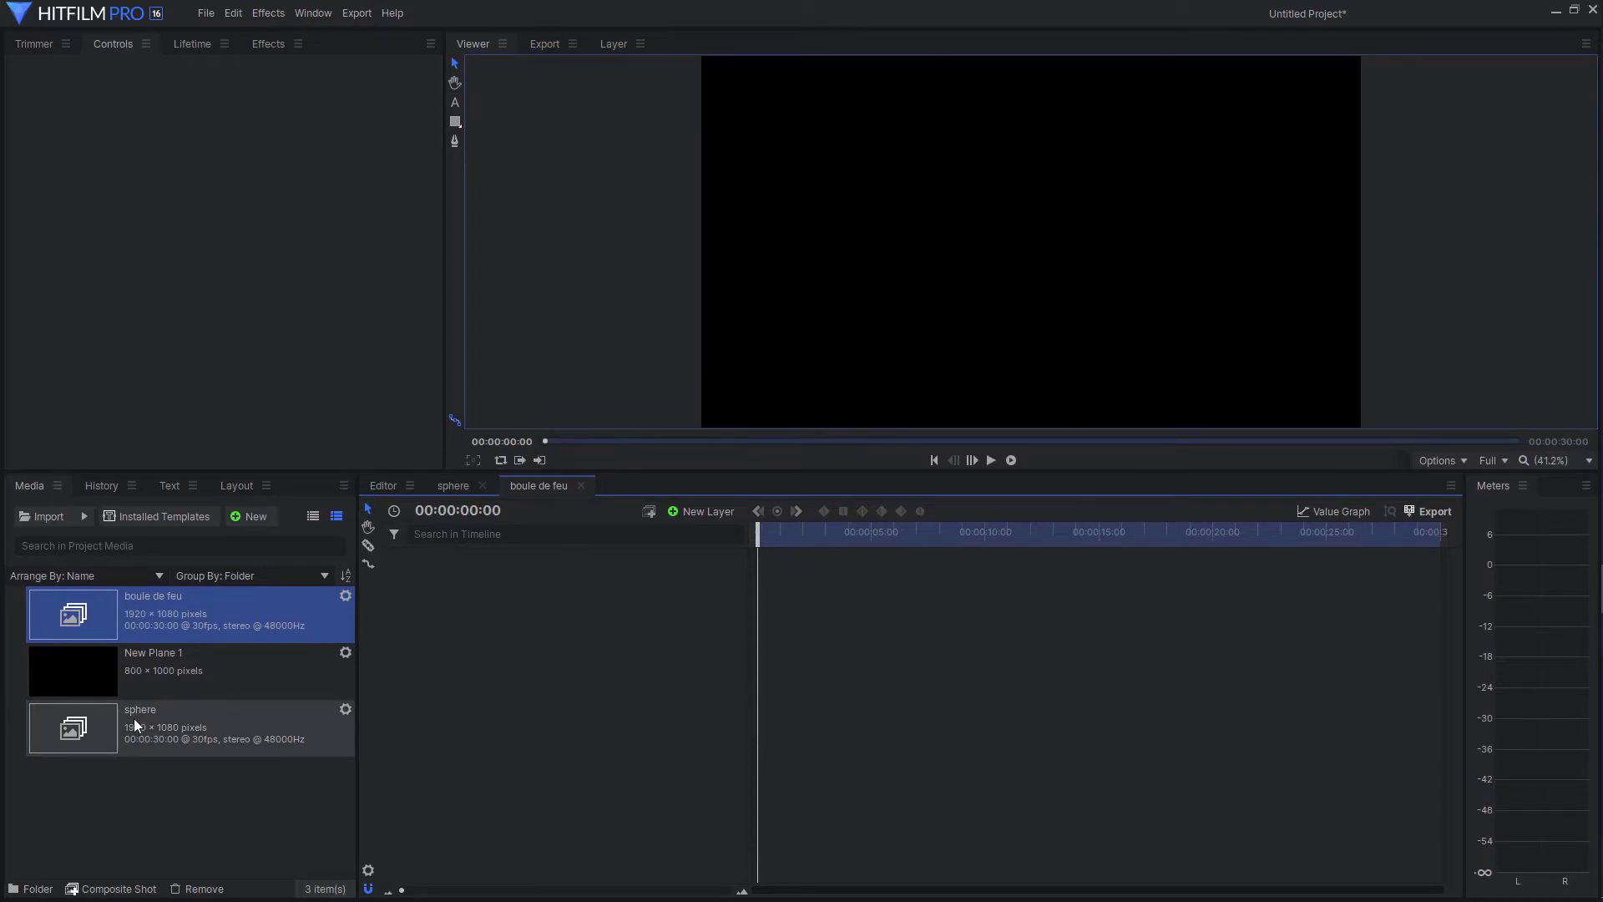
# Step: Add the sphere composite shot to the boule de feu timeline, duplicate the layer and place the copy below the original
pyautogui.moveTo(134, 718); pyautogui.dragTo(442, 571)
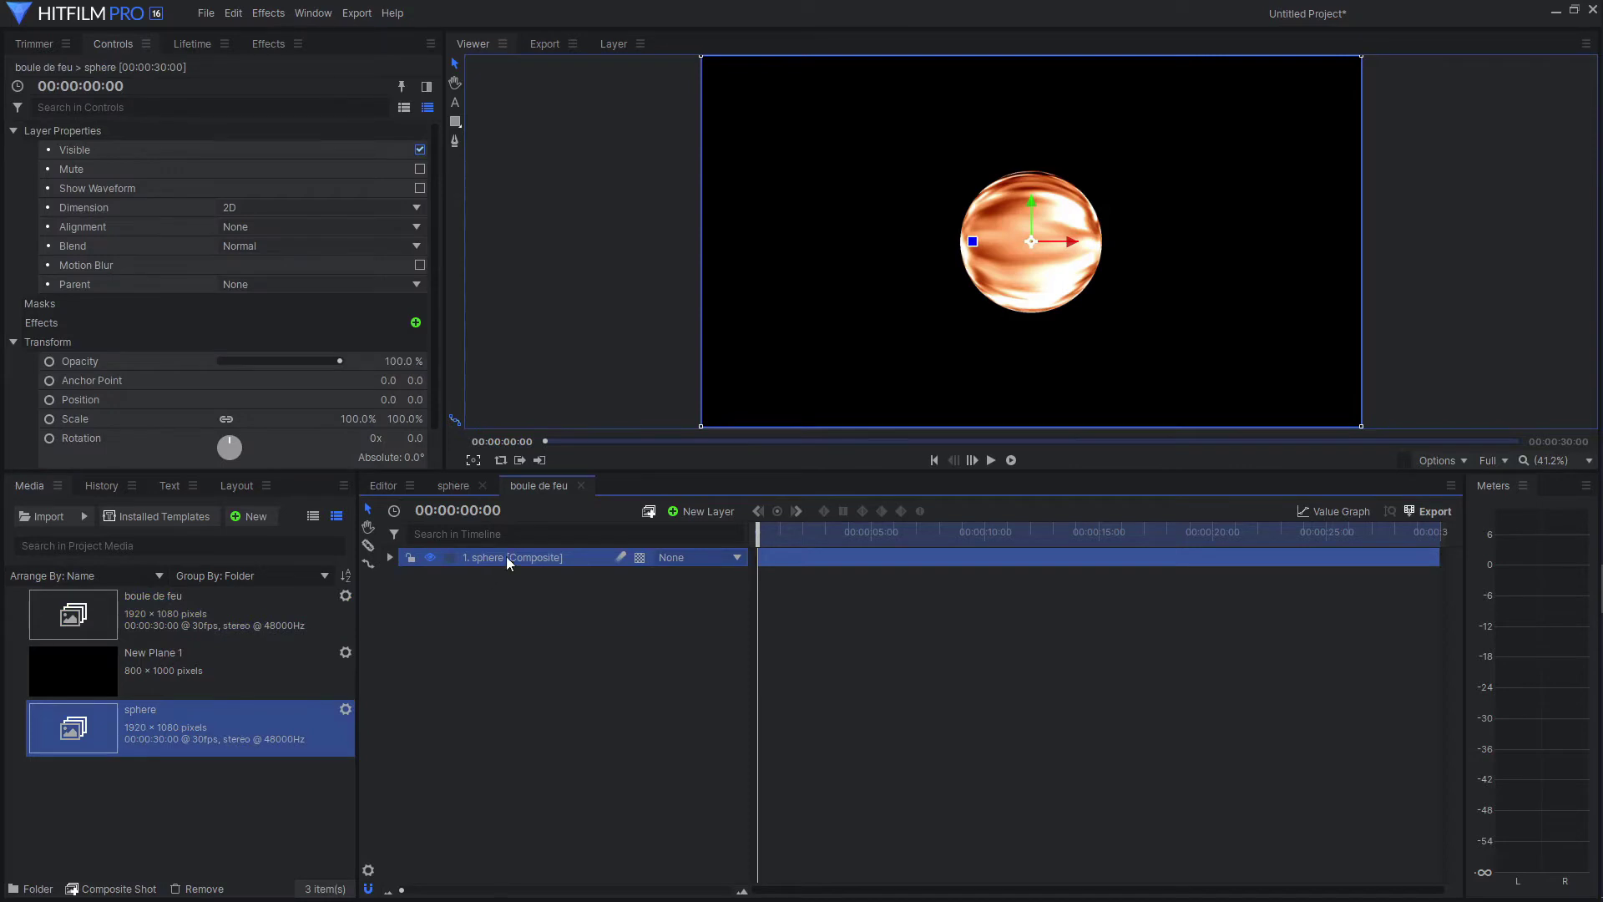
pyautogui.rightClick(512, 558)
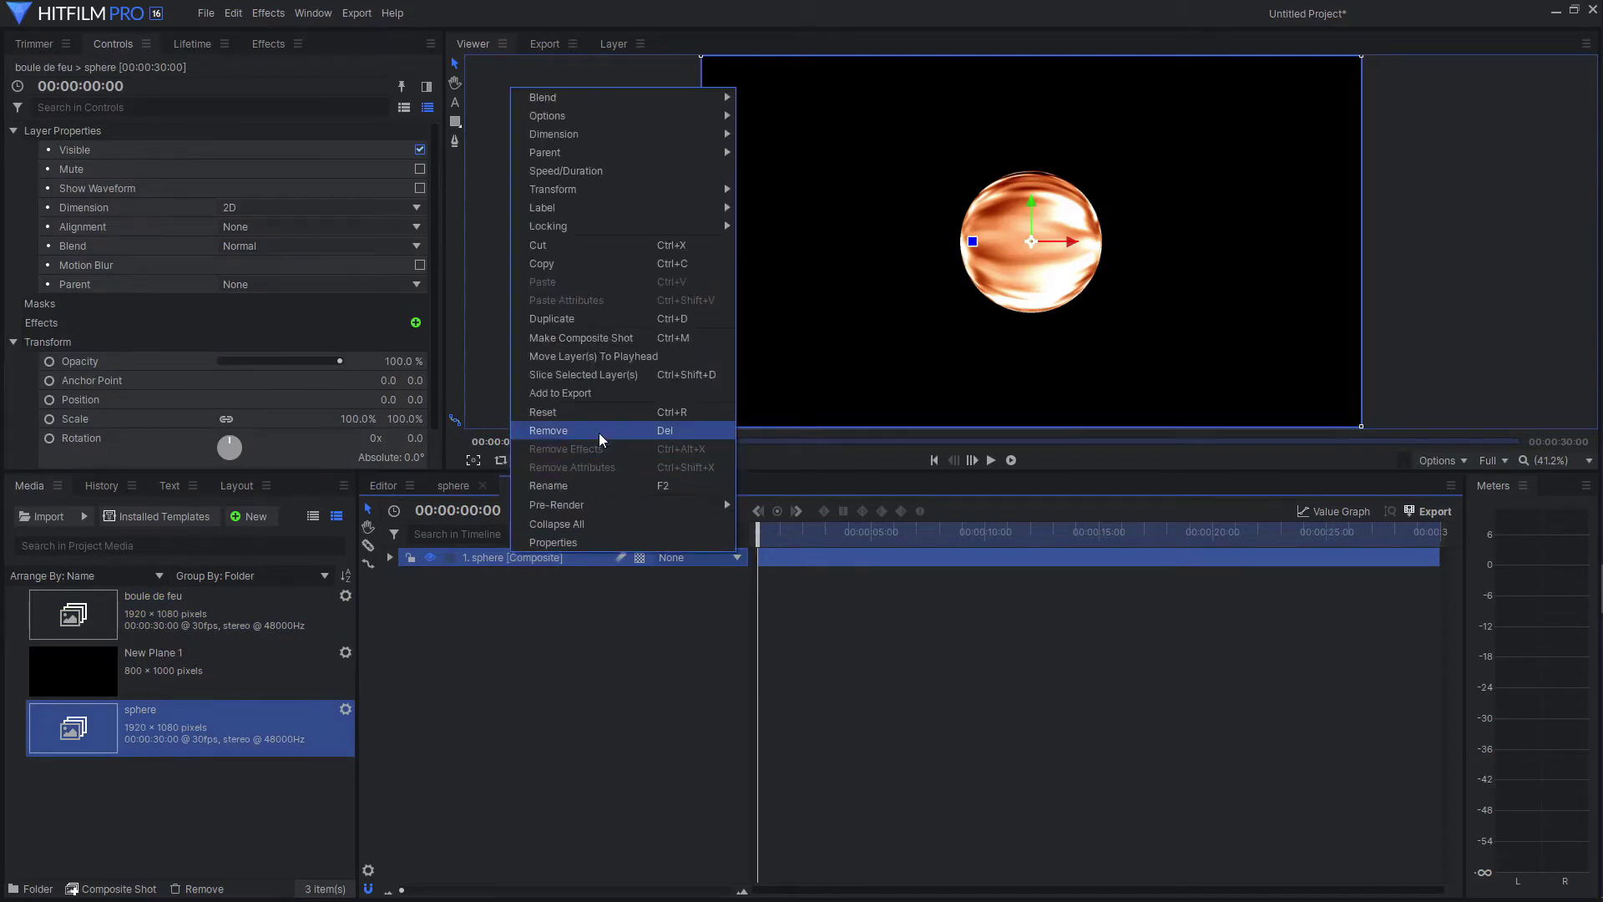
pyautogui.click(672, 318)
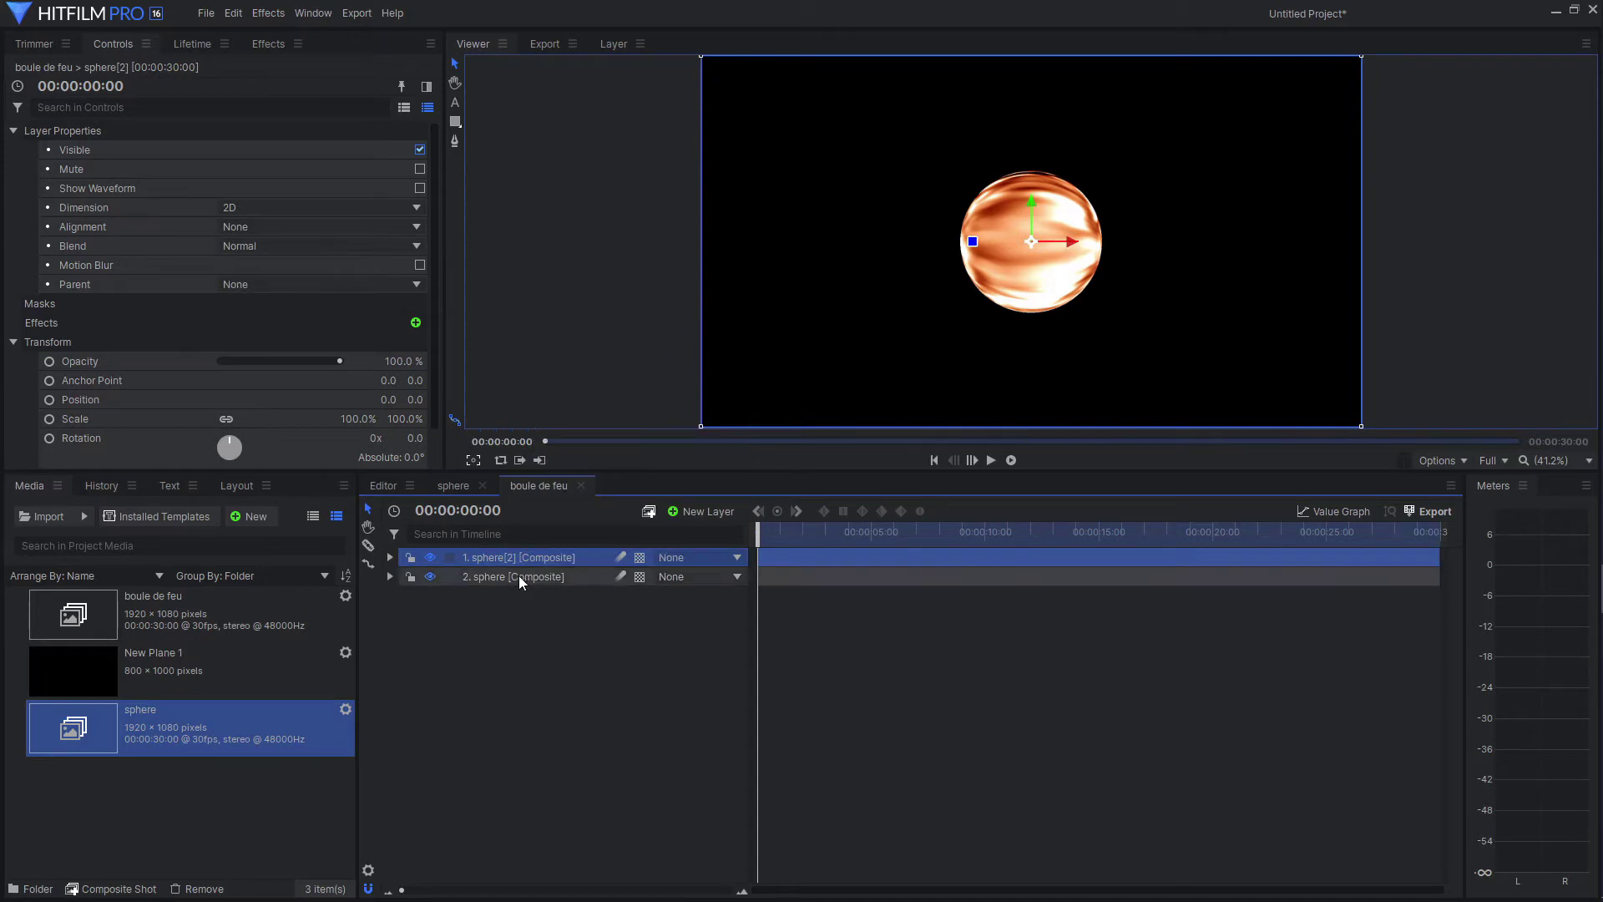
pyautogui.moveTo(518, 554); pyautogui.dragTo(527, 590)
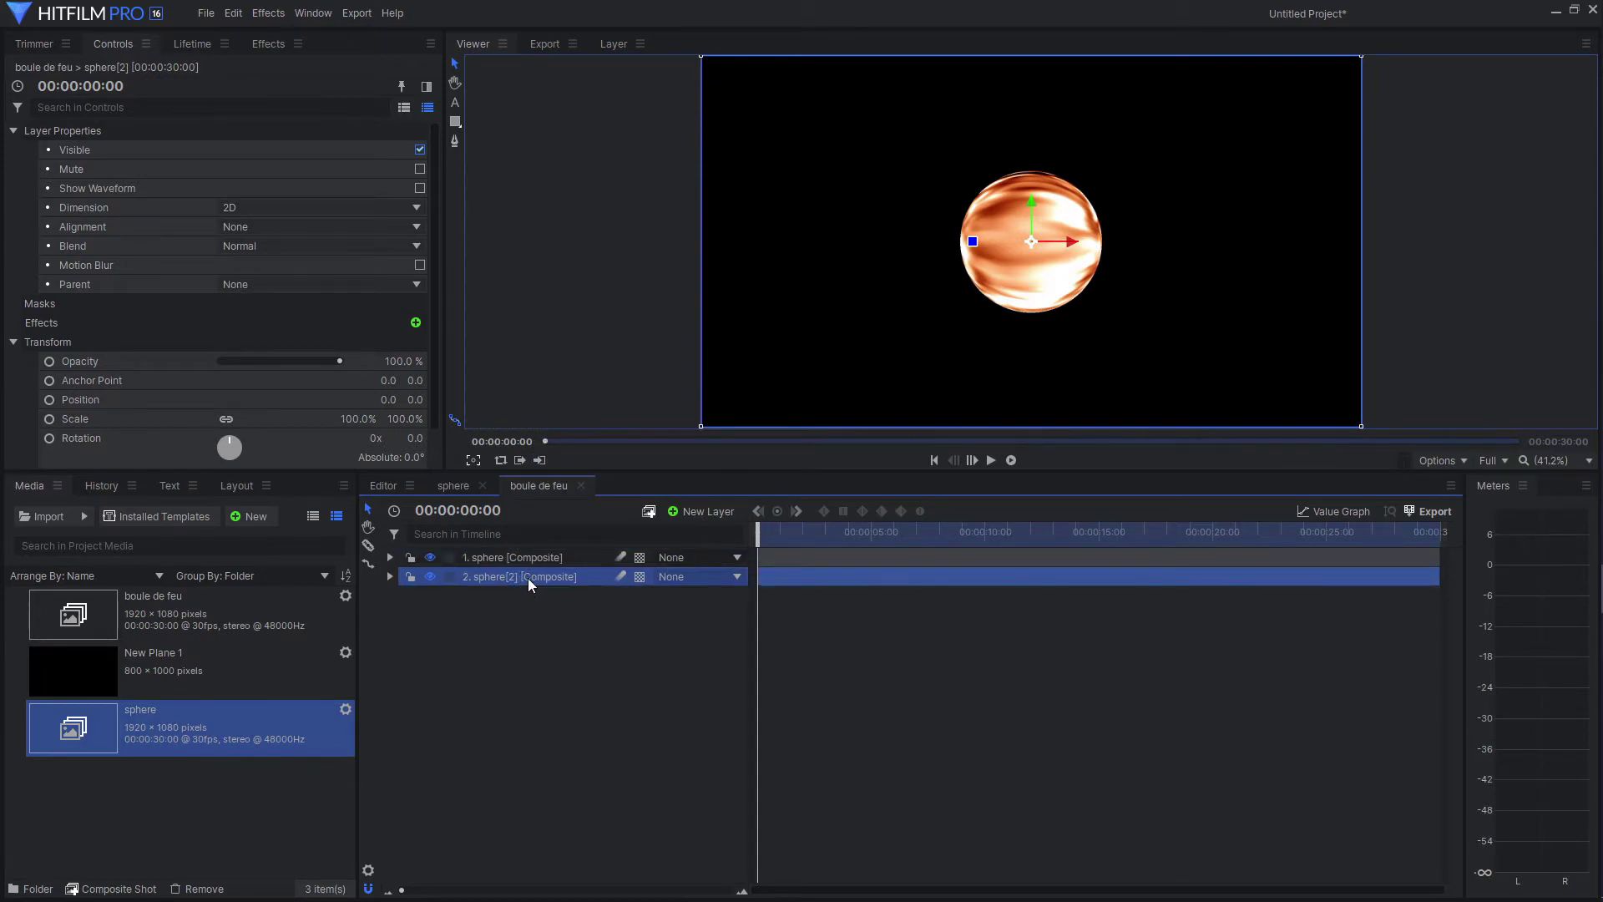
# Step: Rename the lower sphere layer as "sphere glow"
pyautogui.press('F2')
pyautogui.press('Right')
pyautogui.write('glow')
pyautogui.press('Return')
# Step: Find the Glow effect from Lights & Flares and apply it to the sphere glow layer
pyautogui.click(273, 42)
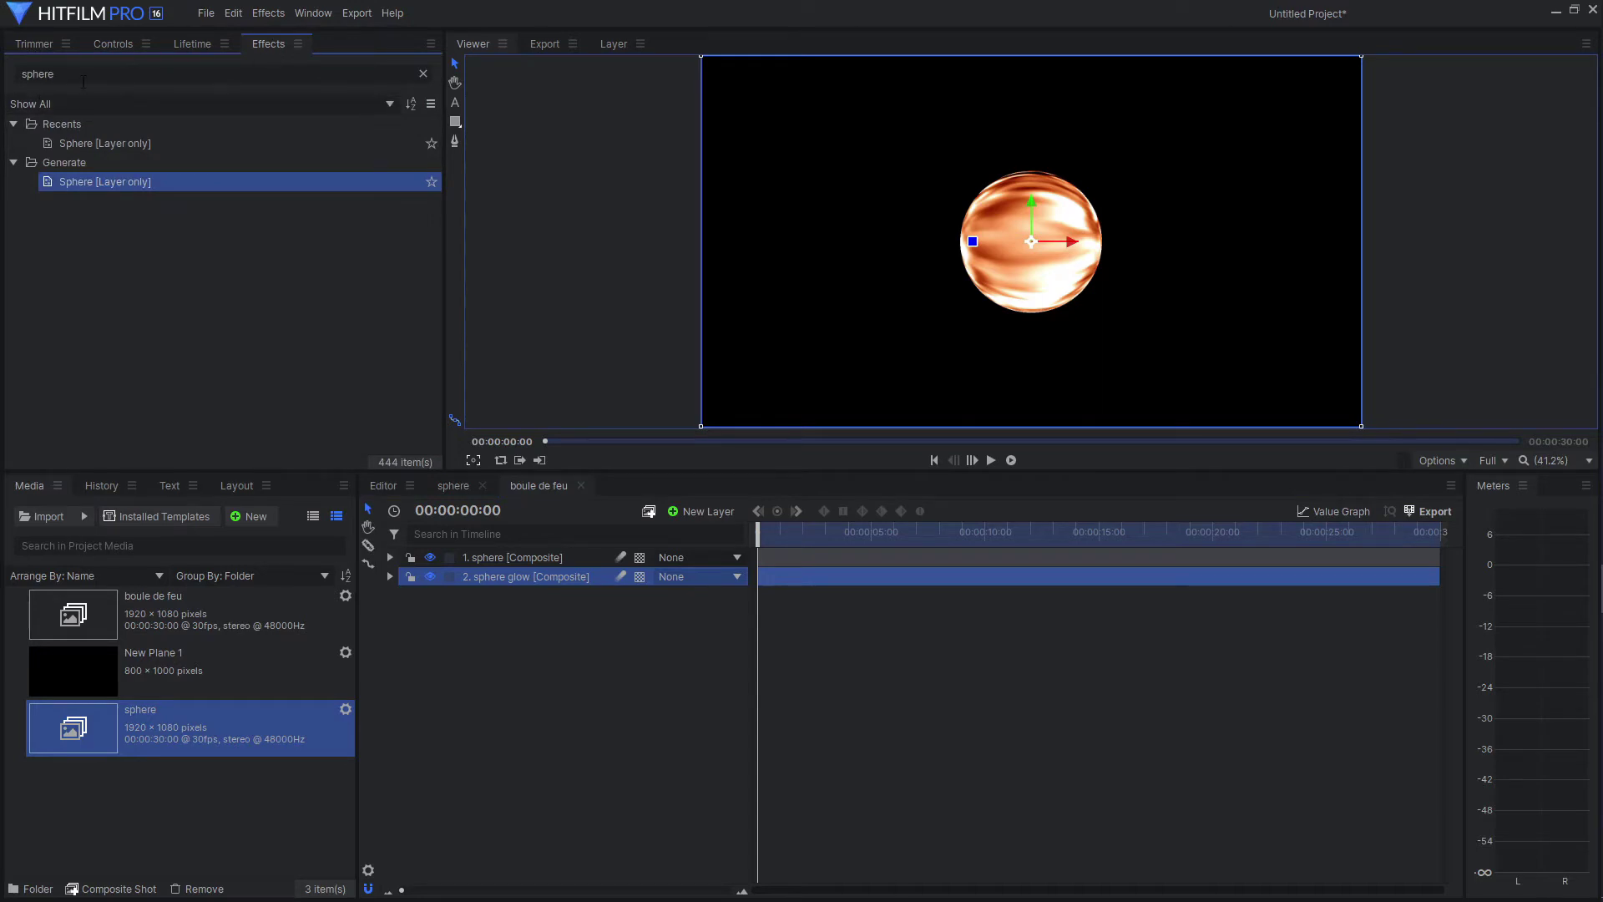
pyautogui.doubleClick(40, 74)
pyautogui.write('glow')
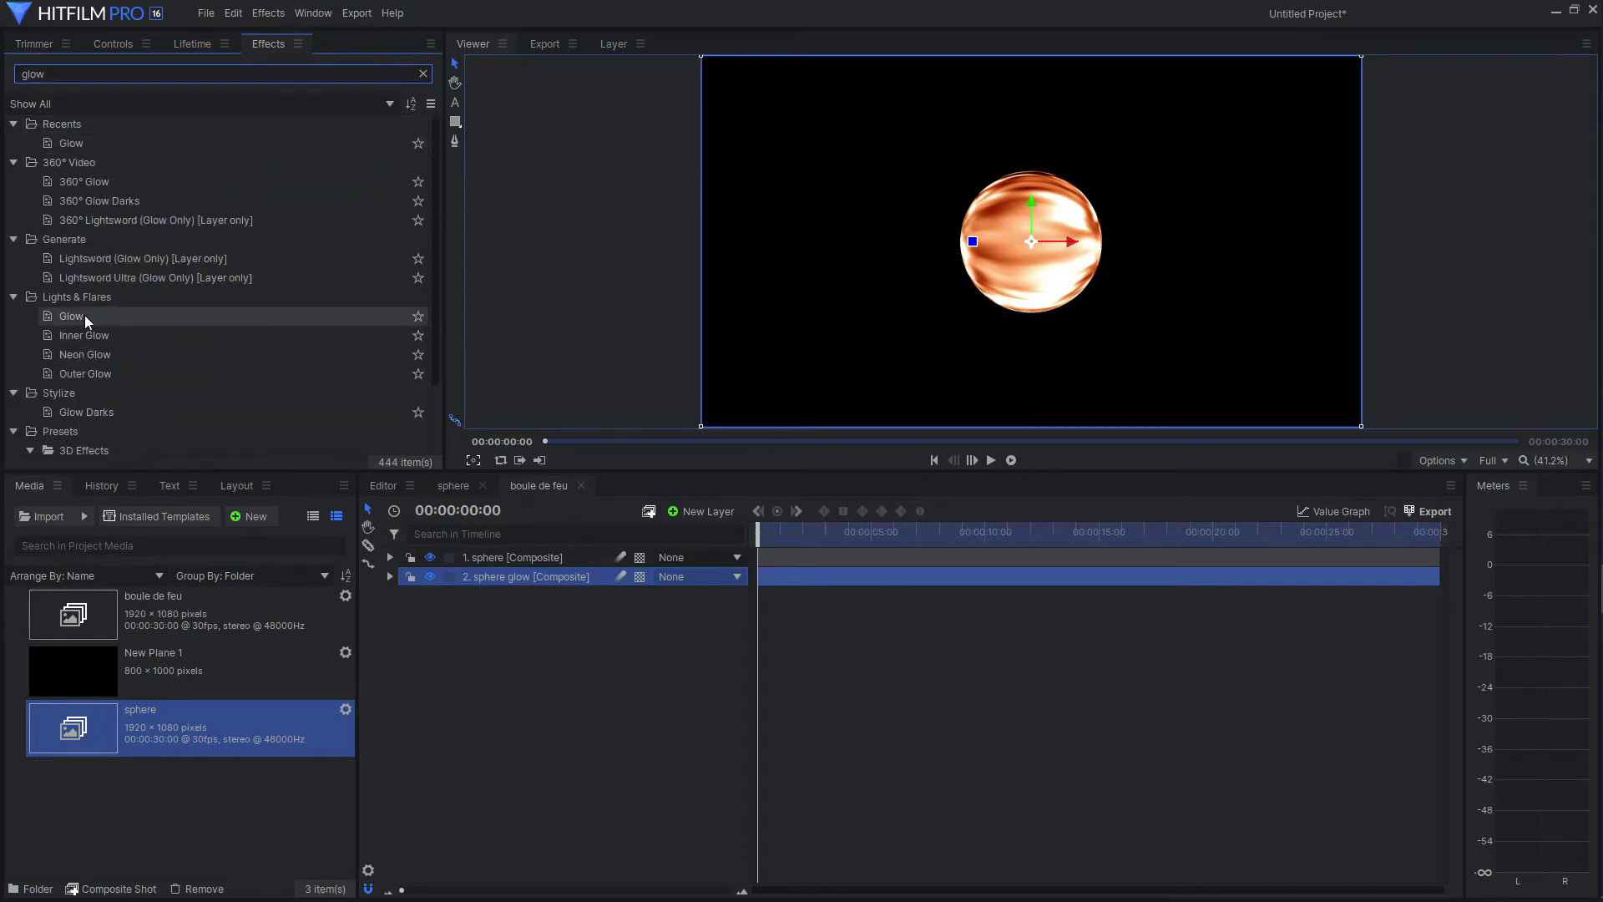
pyautogui.moveTo(65, 313); pyautogui.dragTo(506, 580)
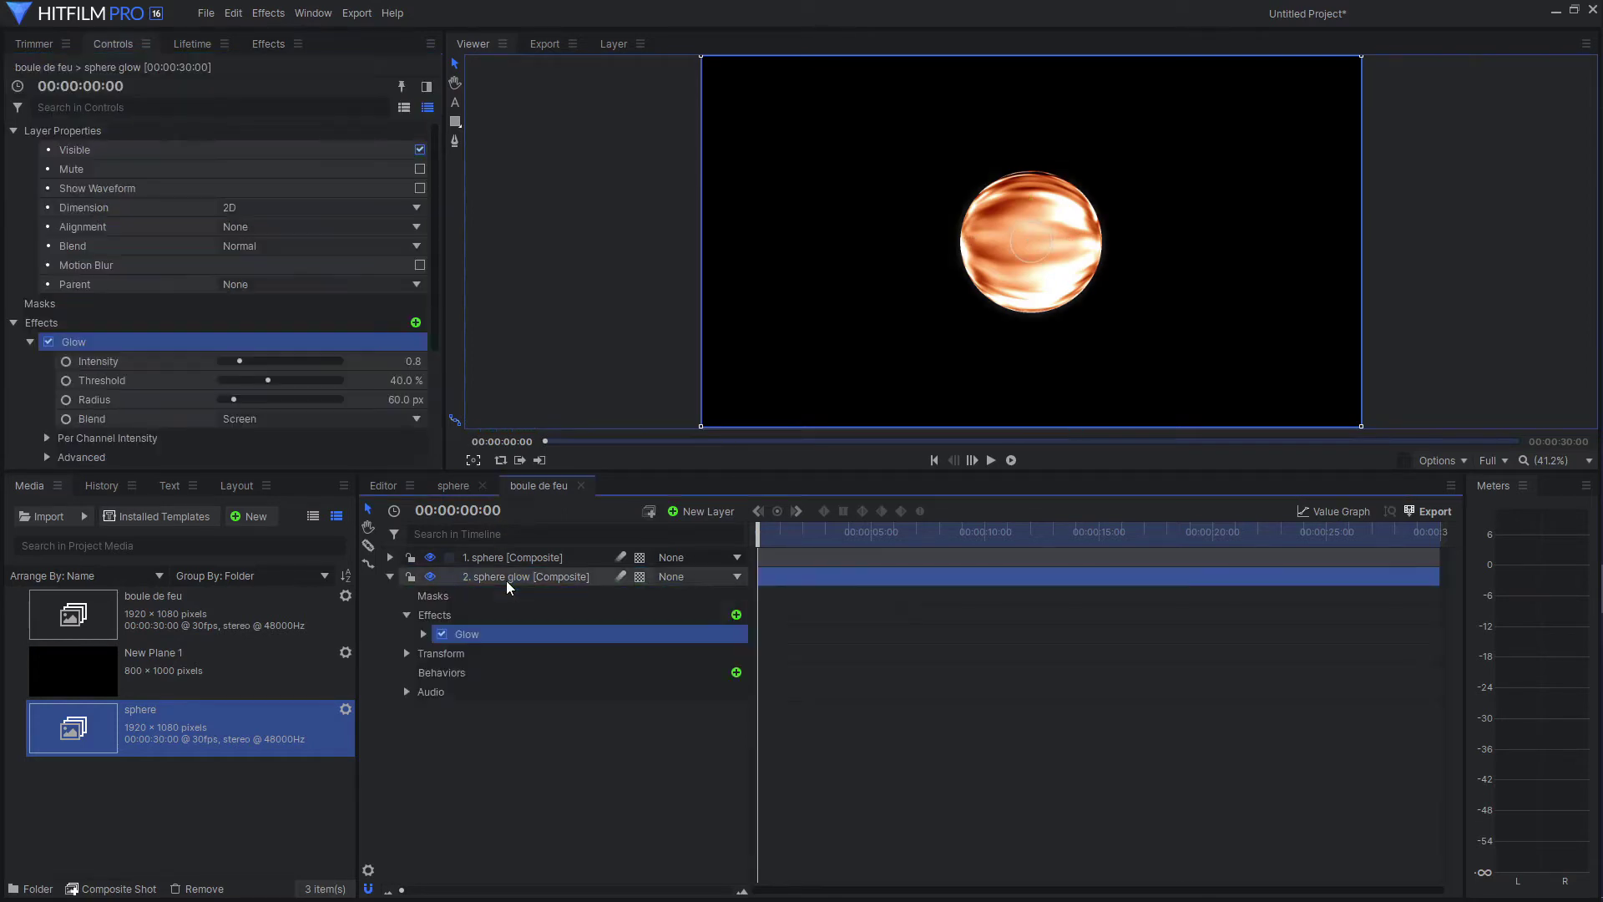
# Step: Set the Glow effect's threshold to 0 %, radius to 0 px, blend to Add and intensity to 1.4
pyautogui.click(424, 634)
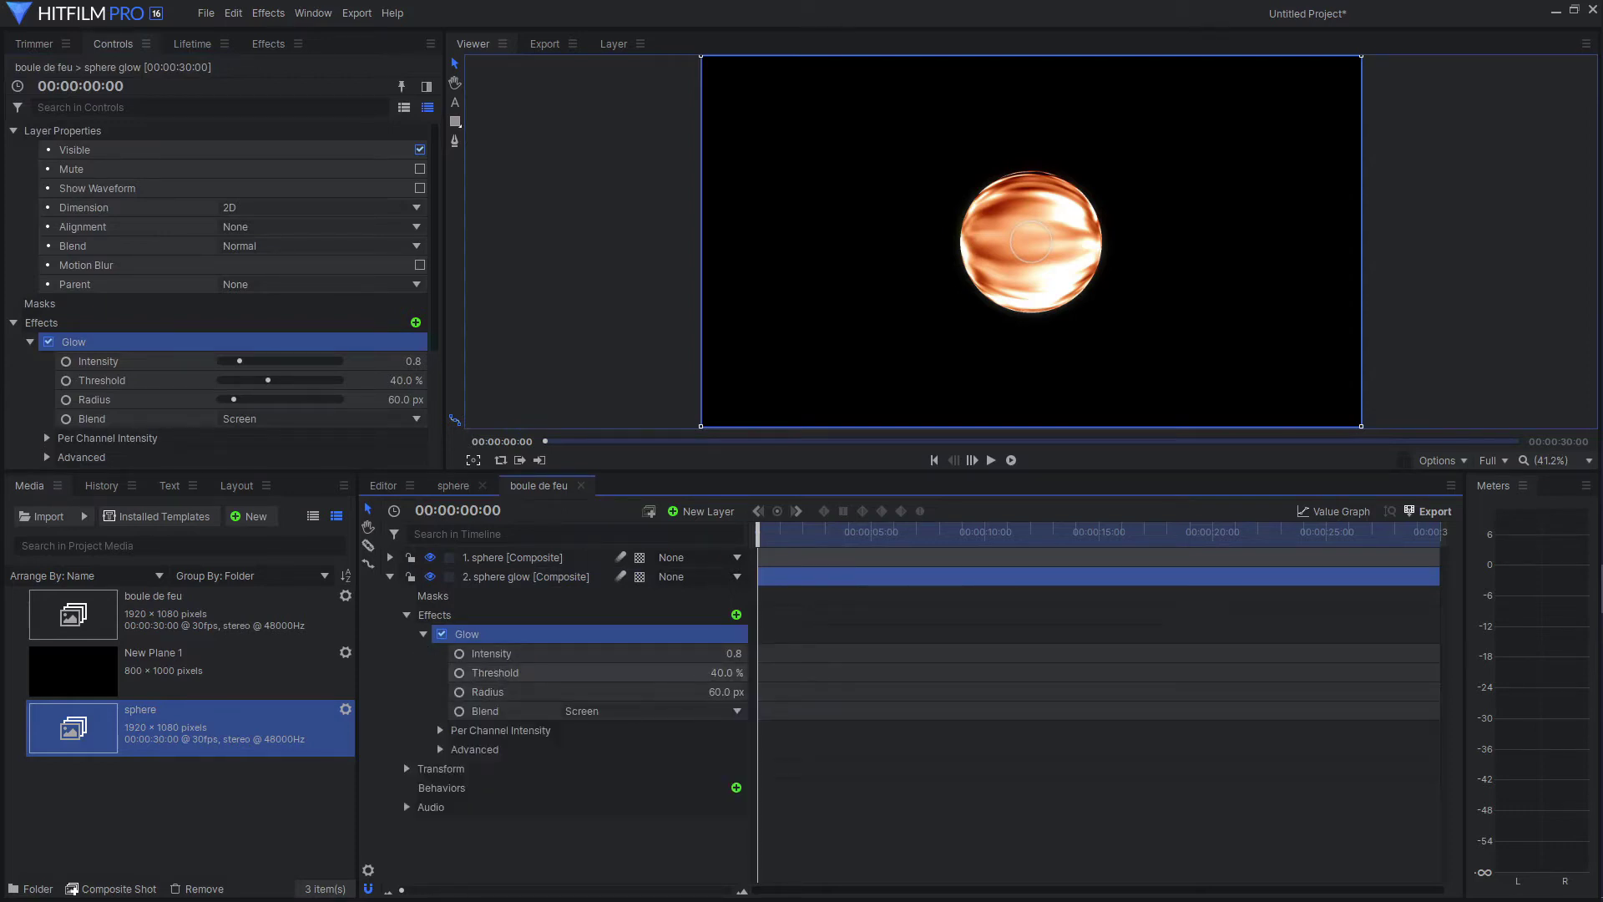
pyautogui.moveTo(707, 673); pyautogui.dragTo(618, 692)
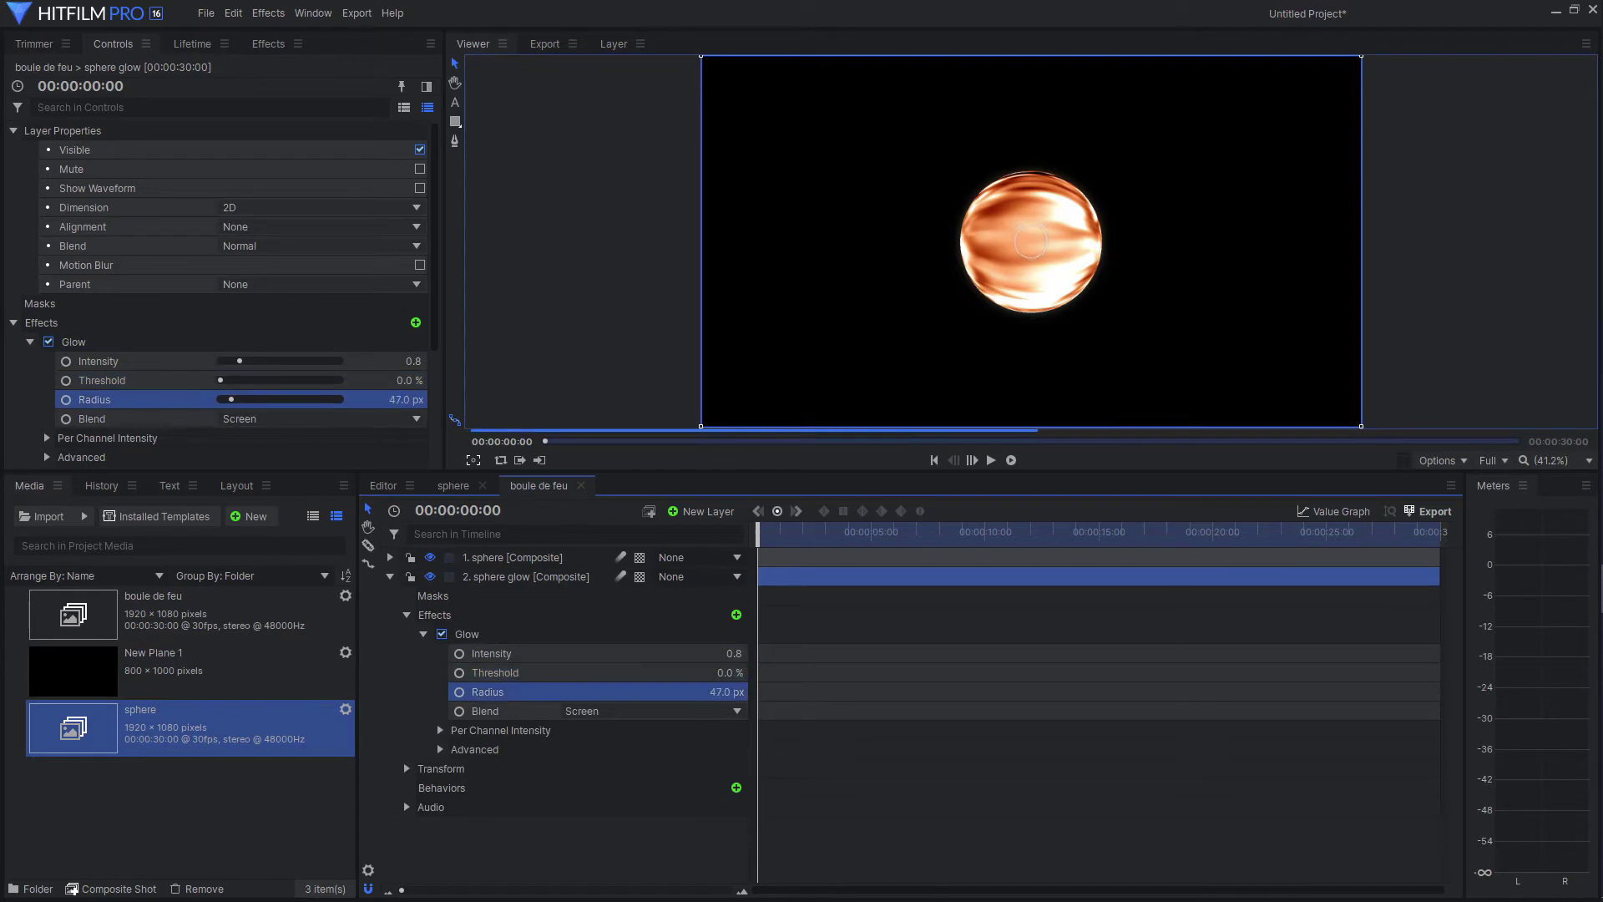
pyautogui.click(719, 710)
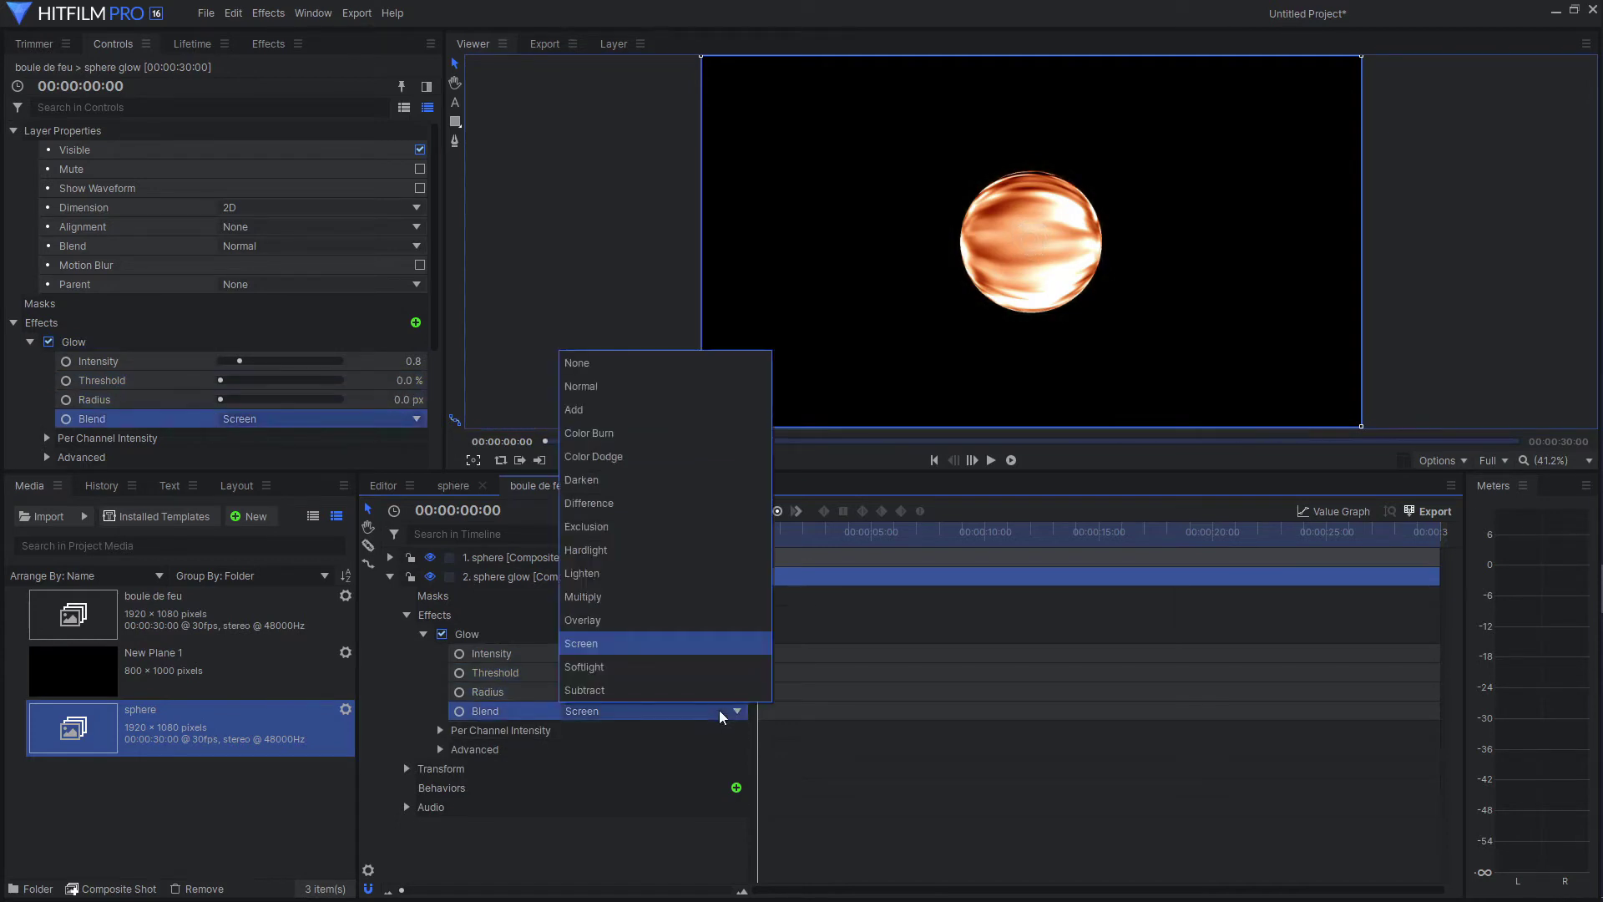
pyautogui.click(603, 412)
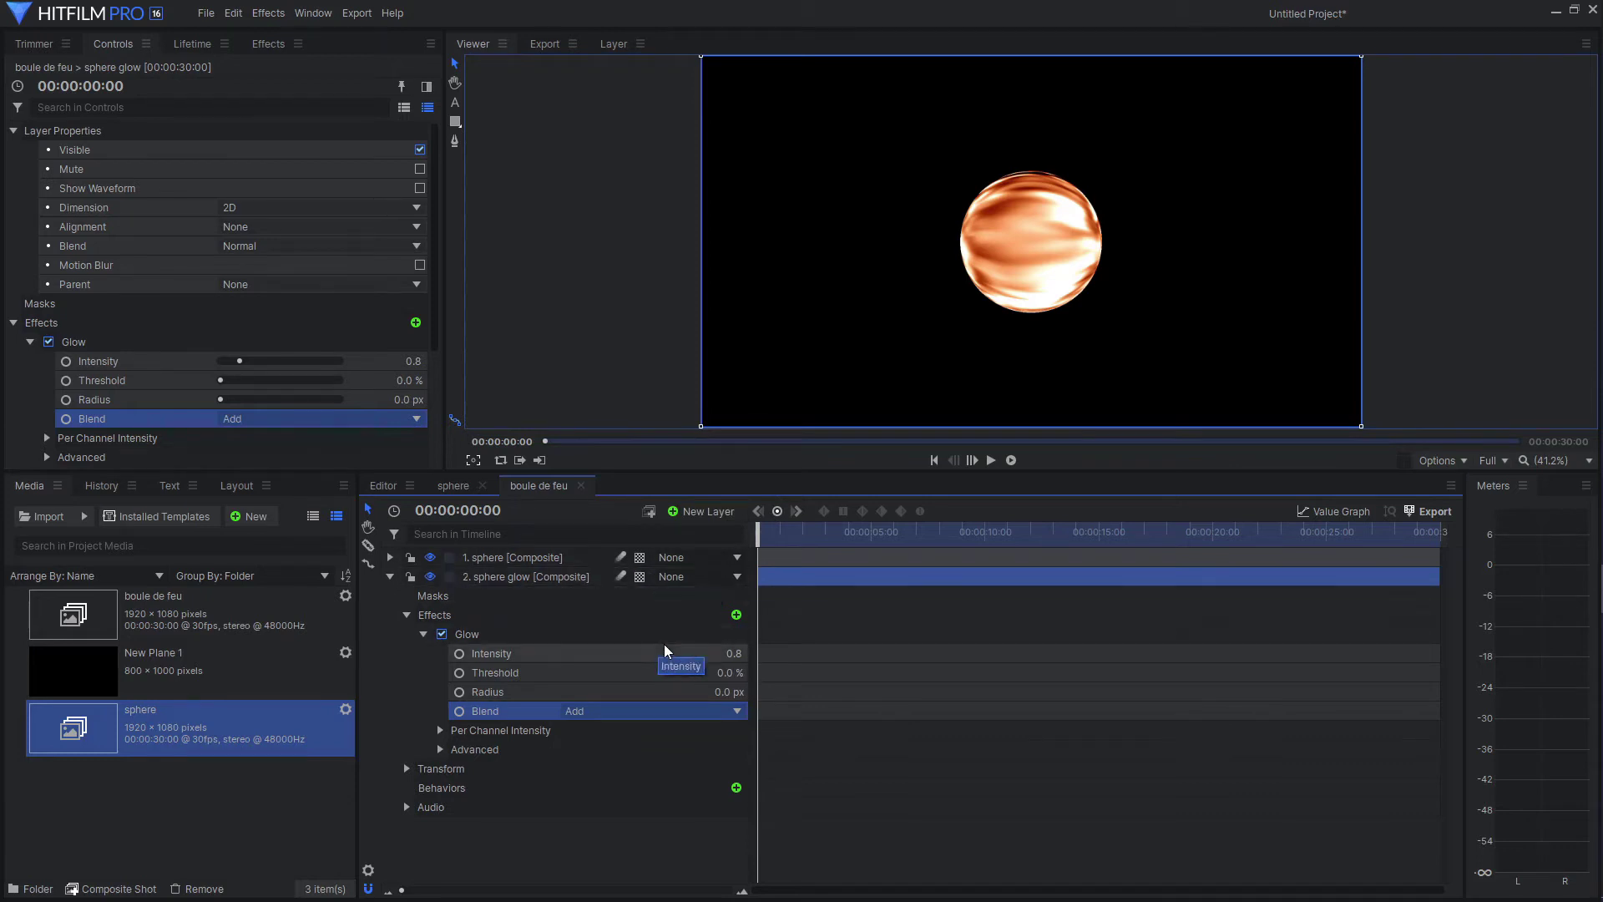
pyautogui.moveTo(676, 656); pyautogui.dragTo(734, 656)
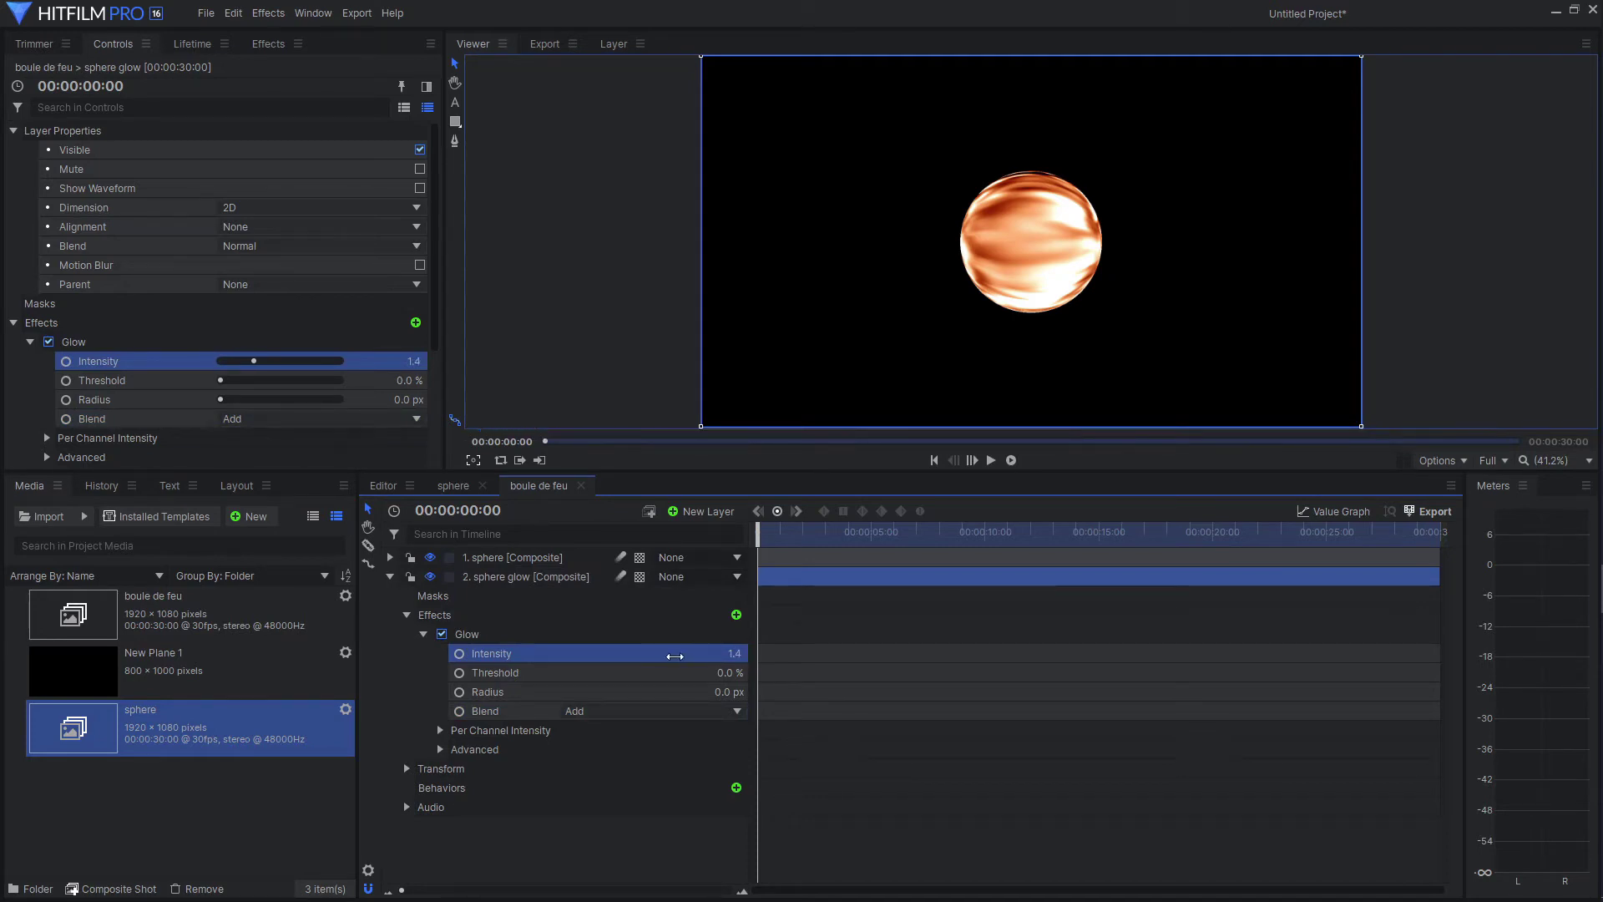
# Step: Duplicate the Glow effect on the sphere glow layer and set the copy's threshold to 100 % and radius to 49 px
pyautogui.click(470, 634)
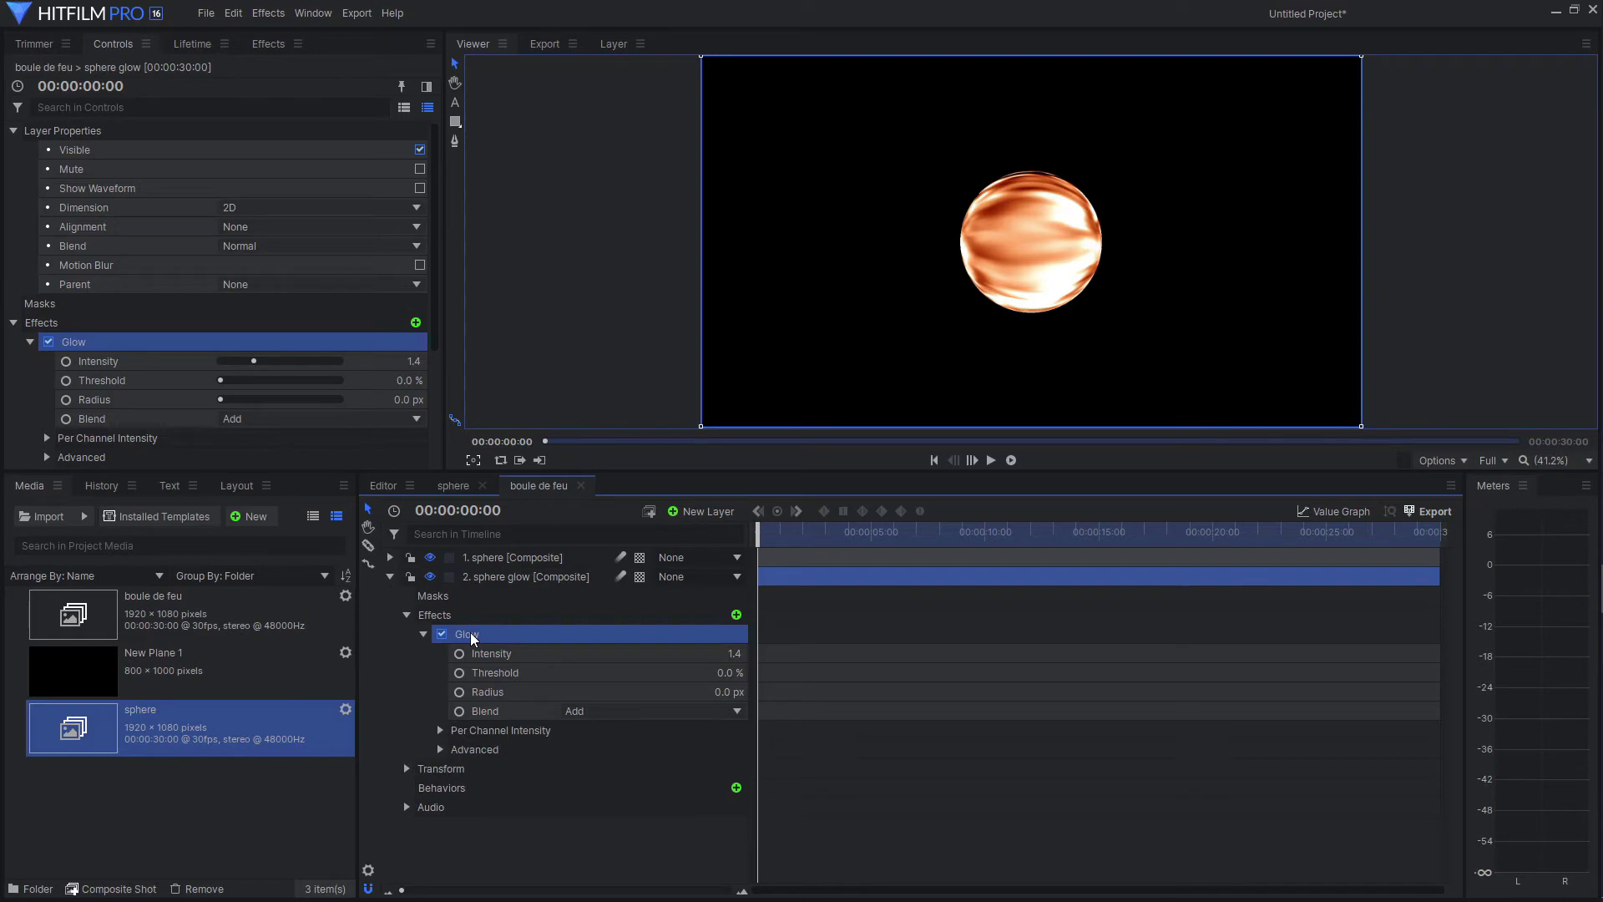
pyautogui.hotkey('ctrl', 'd')
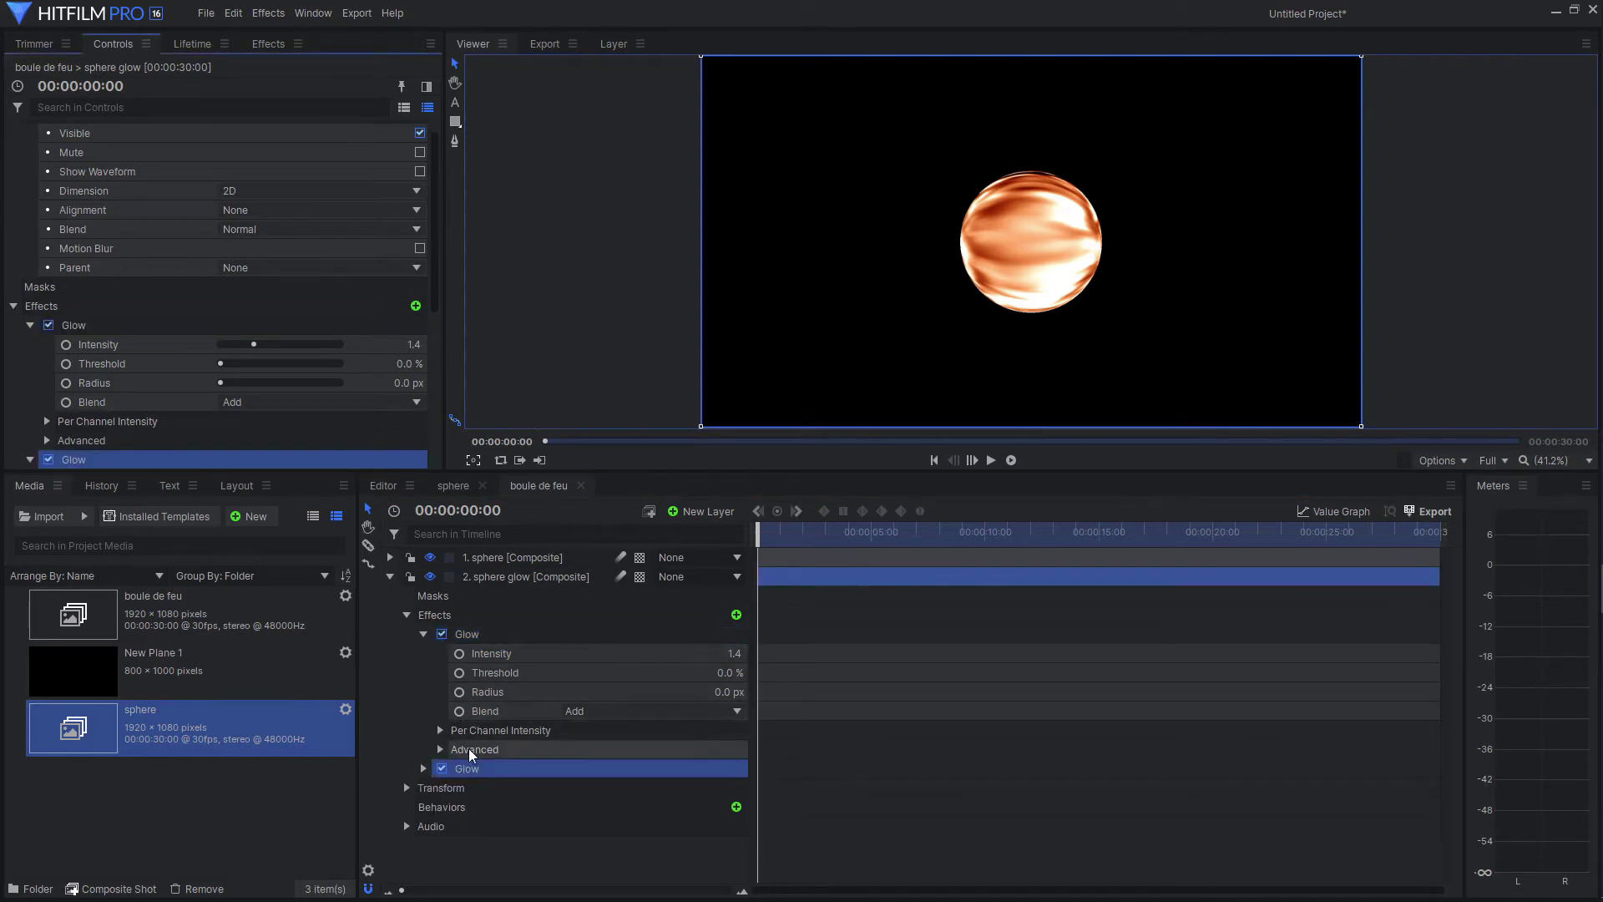
pyautogui.click(423, 768)
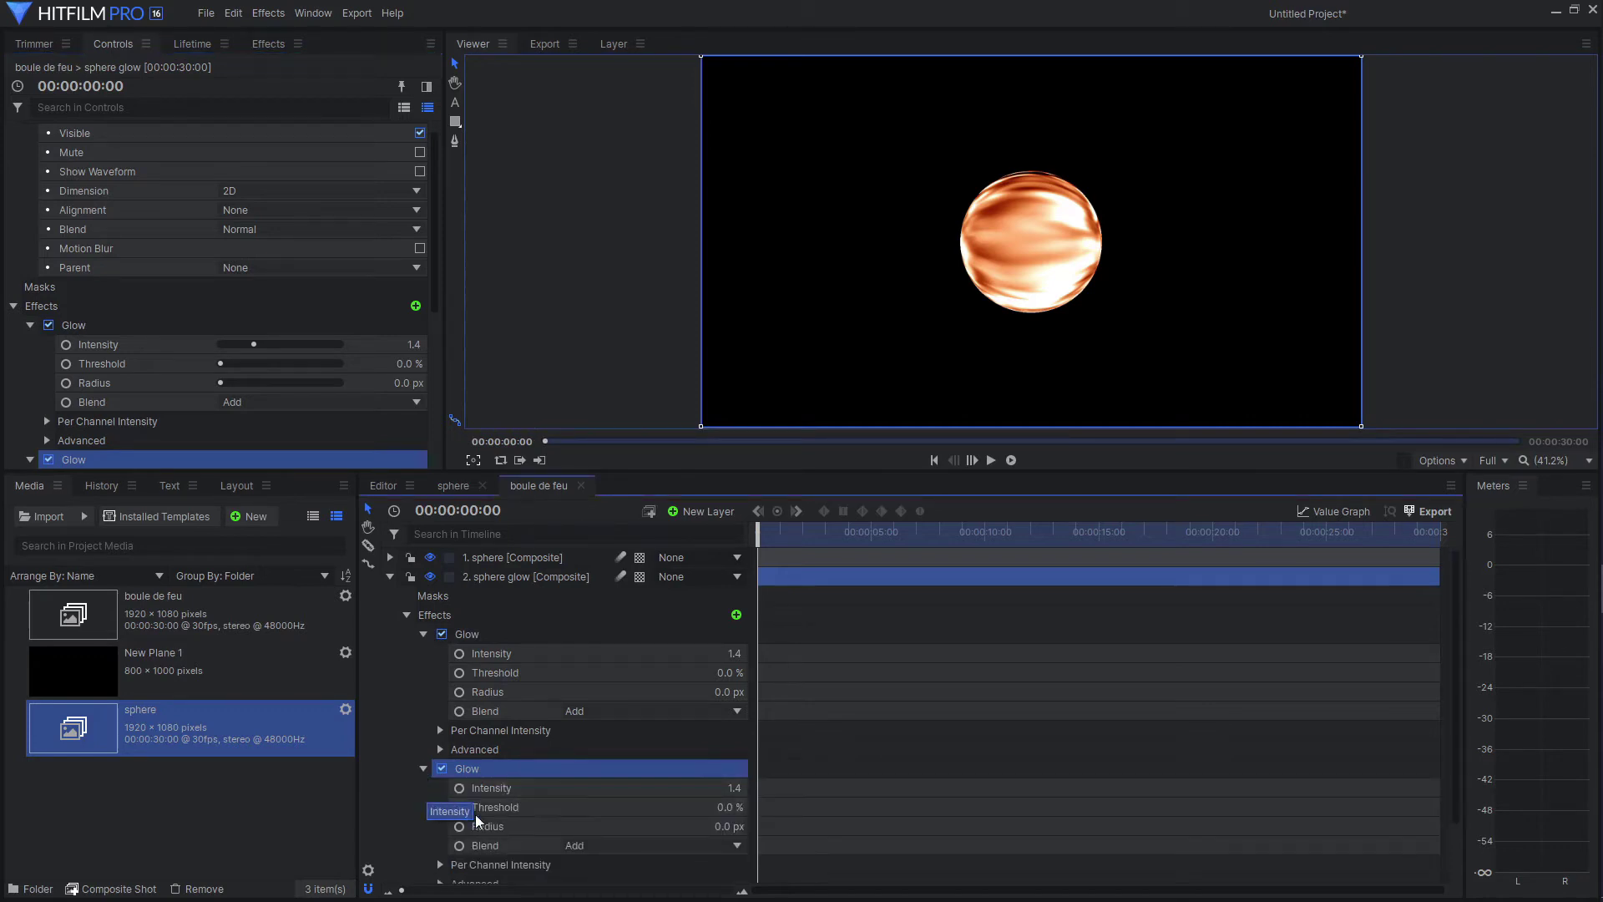
pyautogui.moveTo(683, 805); pyautogui.dragTo(767, 805)
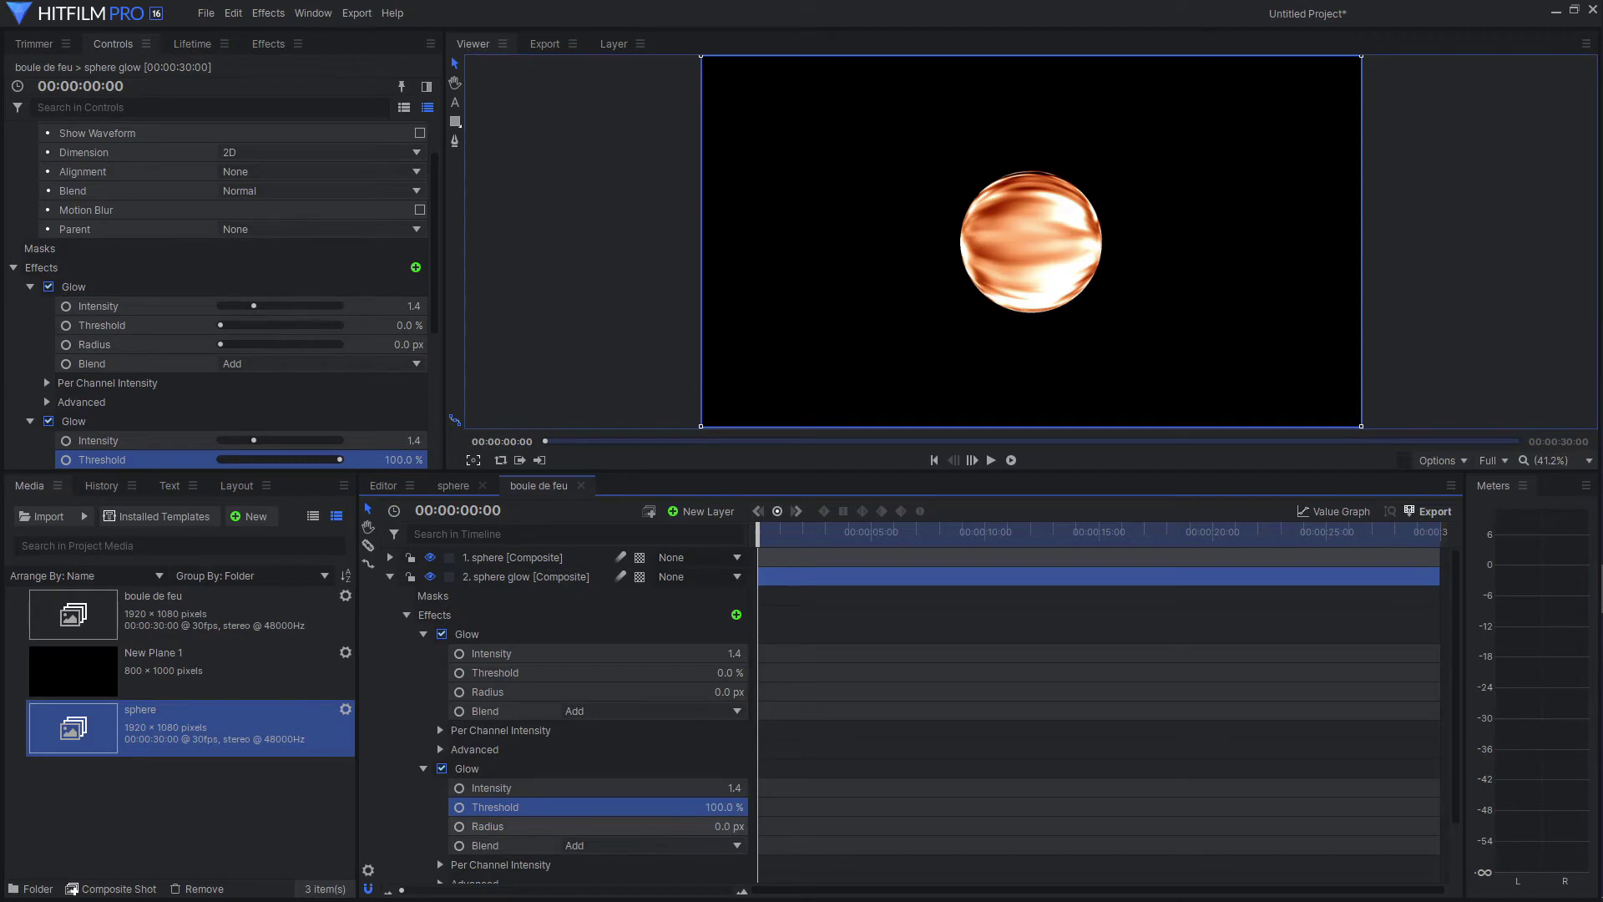
pyautogui.moveTo(729, 826); pyautogui.dragTo(769, 826)
pyautogui.click(726, 826)
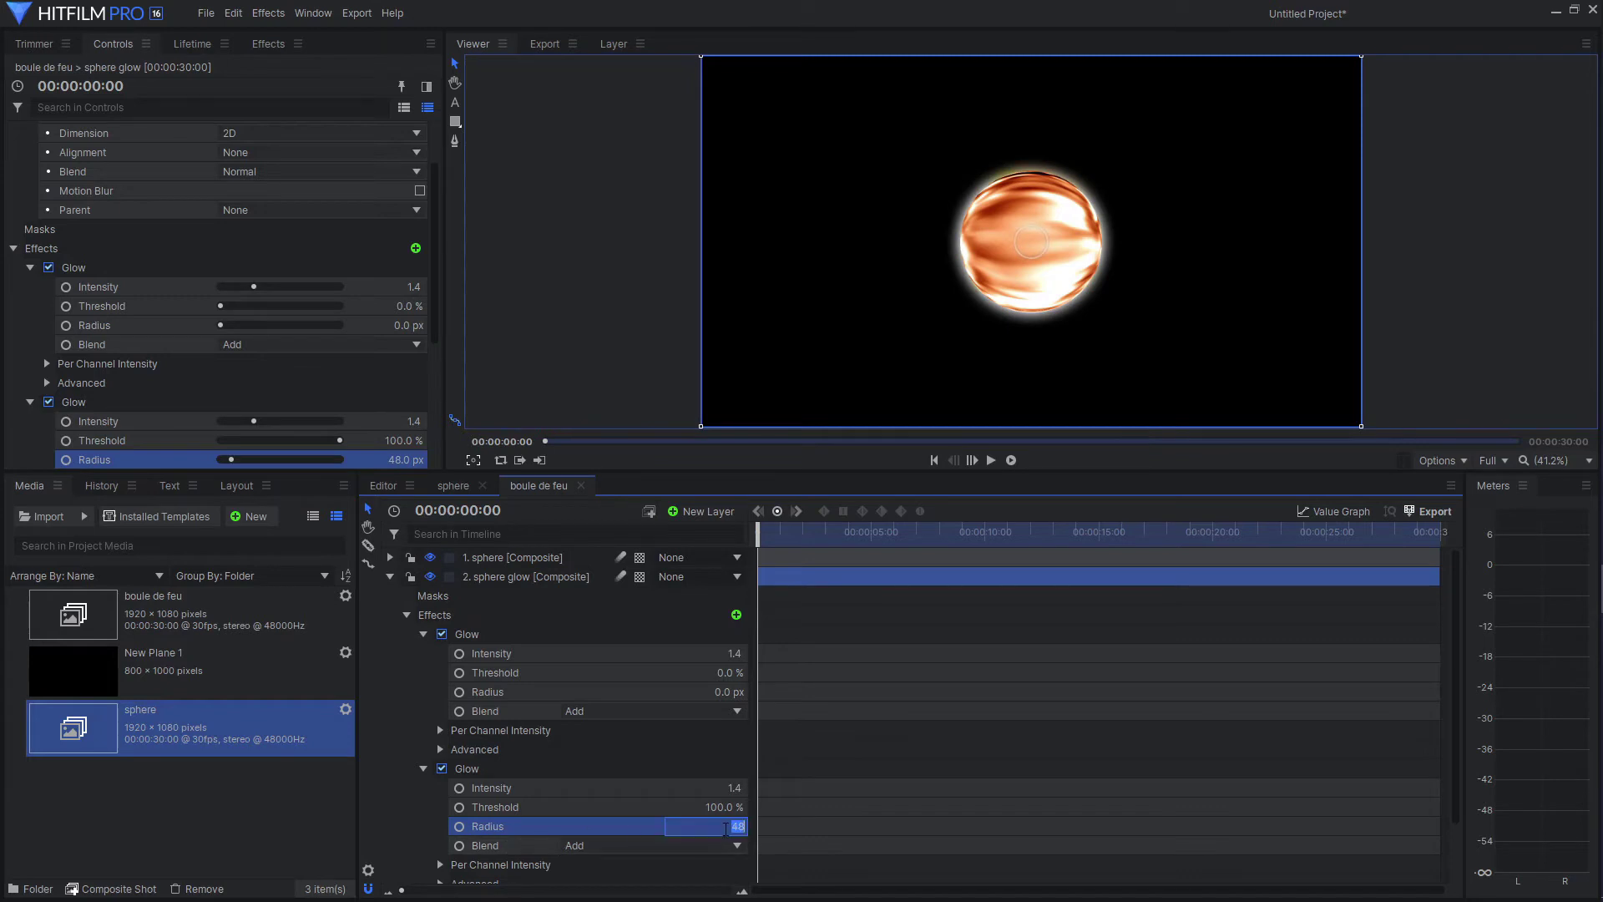
pyautogui.write('4')
pyautogui.press('Return')
pyautogui.scroll(-2, 569, 770)
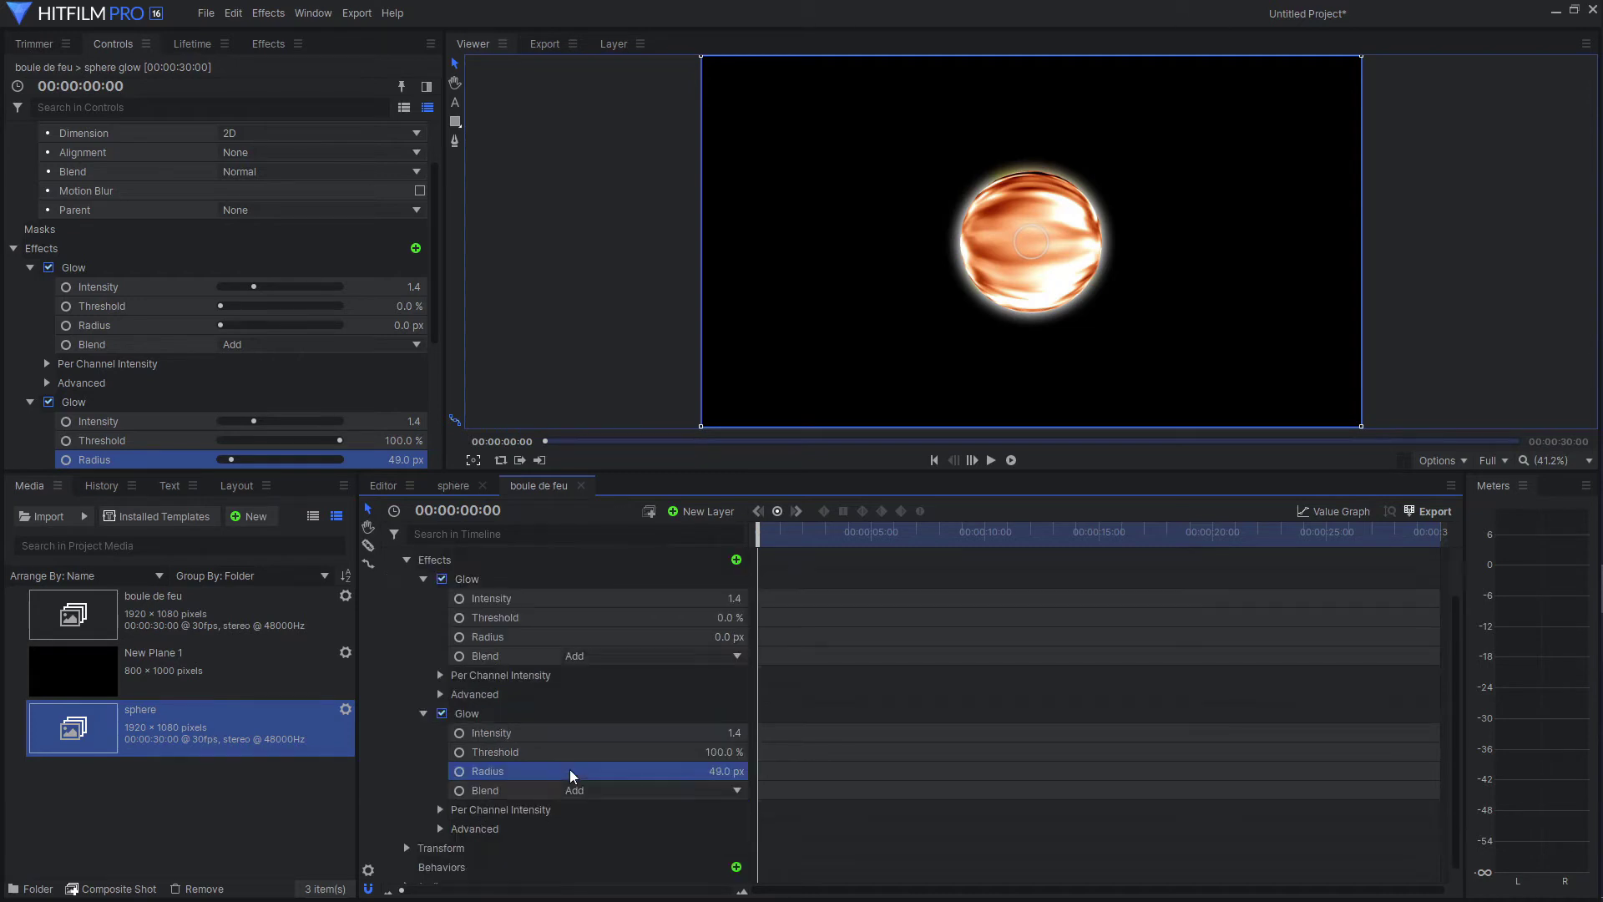
# Step: Set the second Glow's per-channel intensity to 0.64 for green and 0.02 for blue, and collapse the sphere glow layer
pyautogui.click(438, 810)
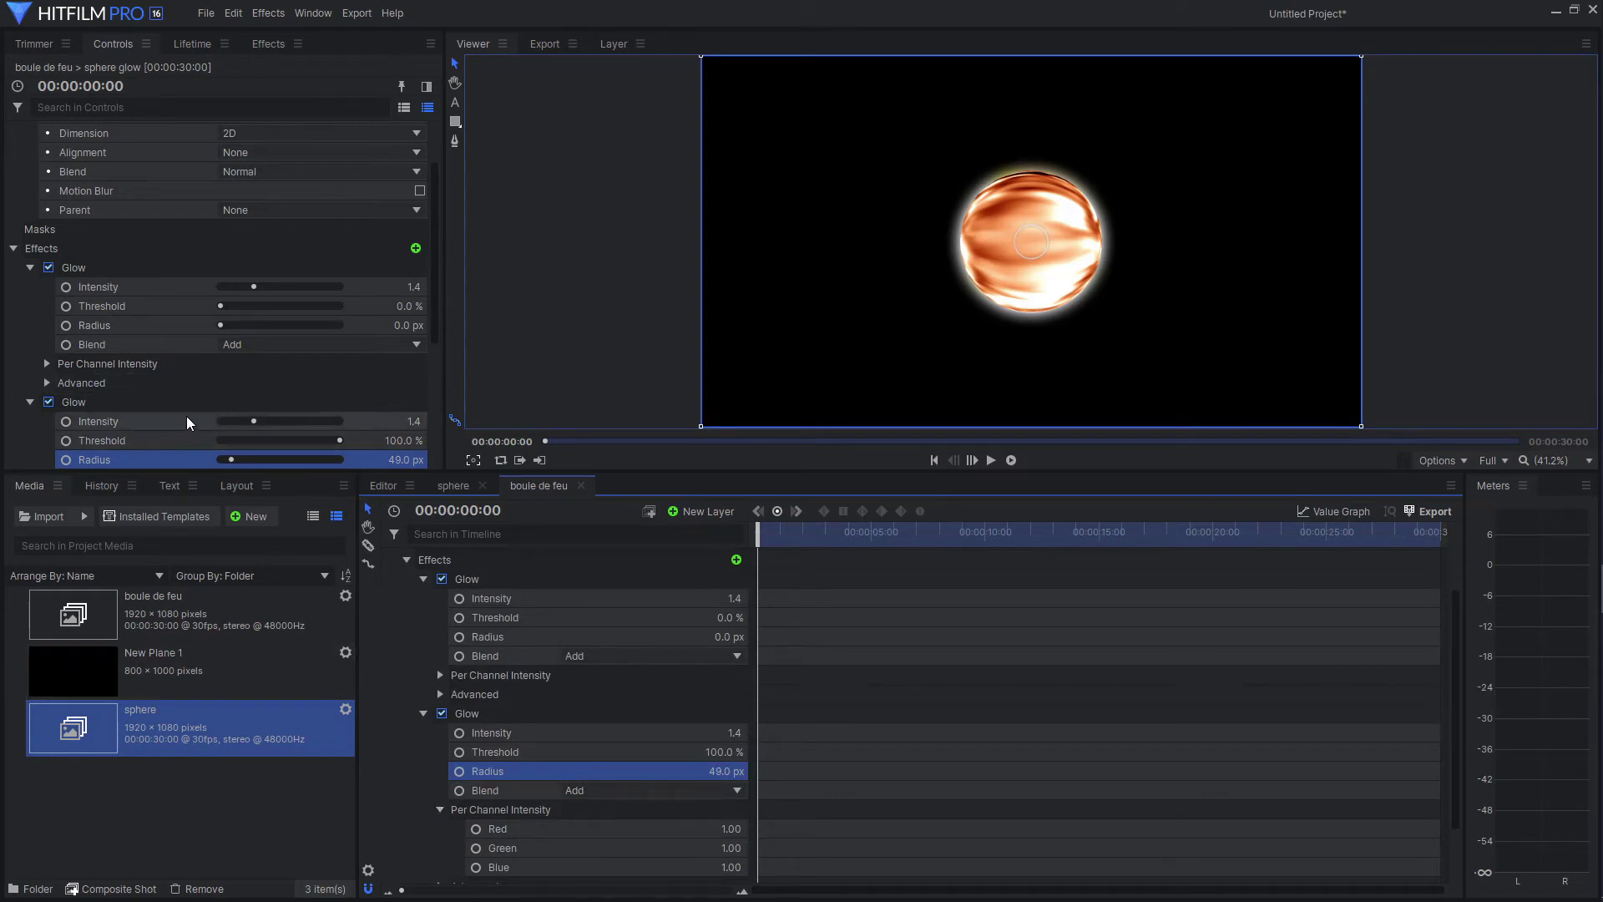
pyautogui.scroll(-2, 186, 419)
pyautogui.click(48, 439)
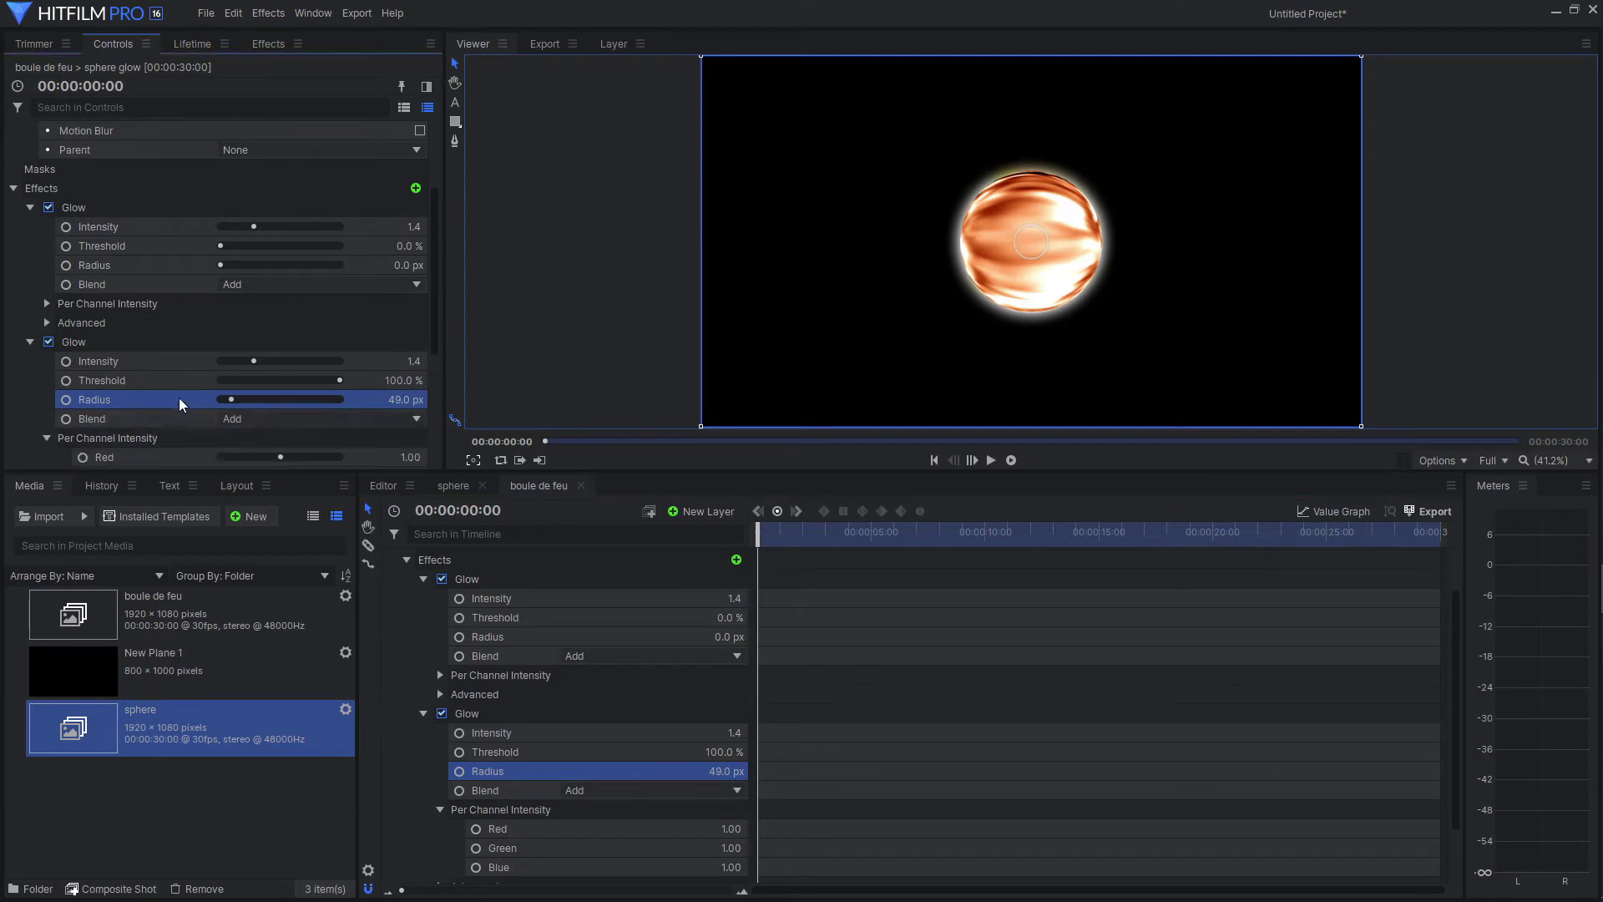
pyautogui.scroll(-3, 183, 397)
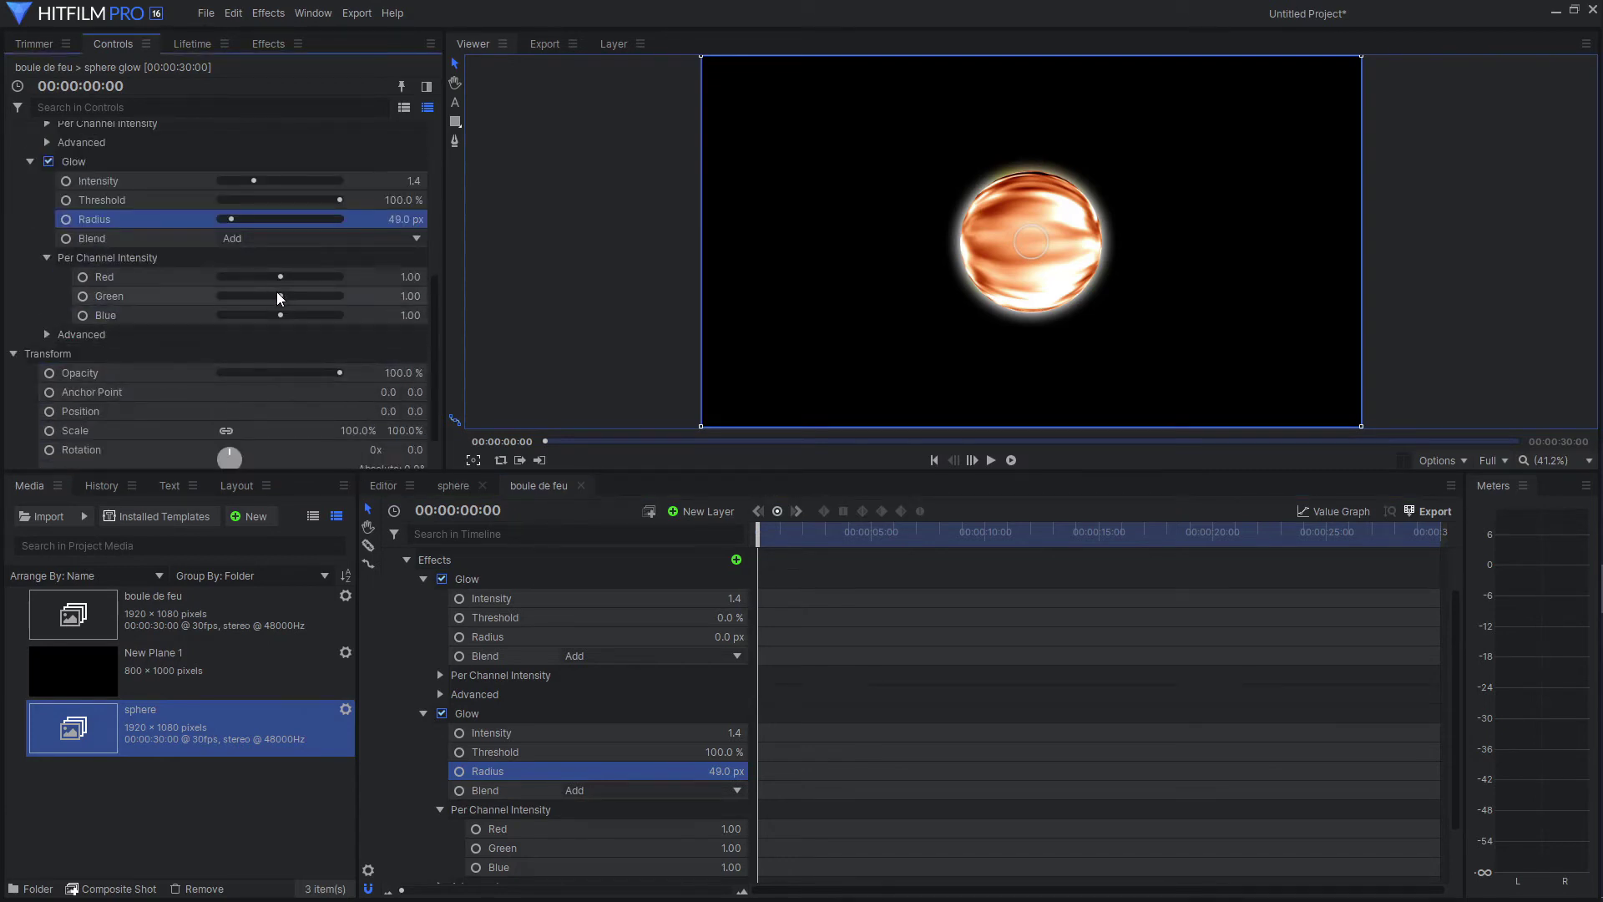
pyautogui.moveTo(279, 297); pyautogui.dragTo(259, 309)
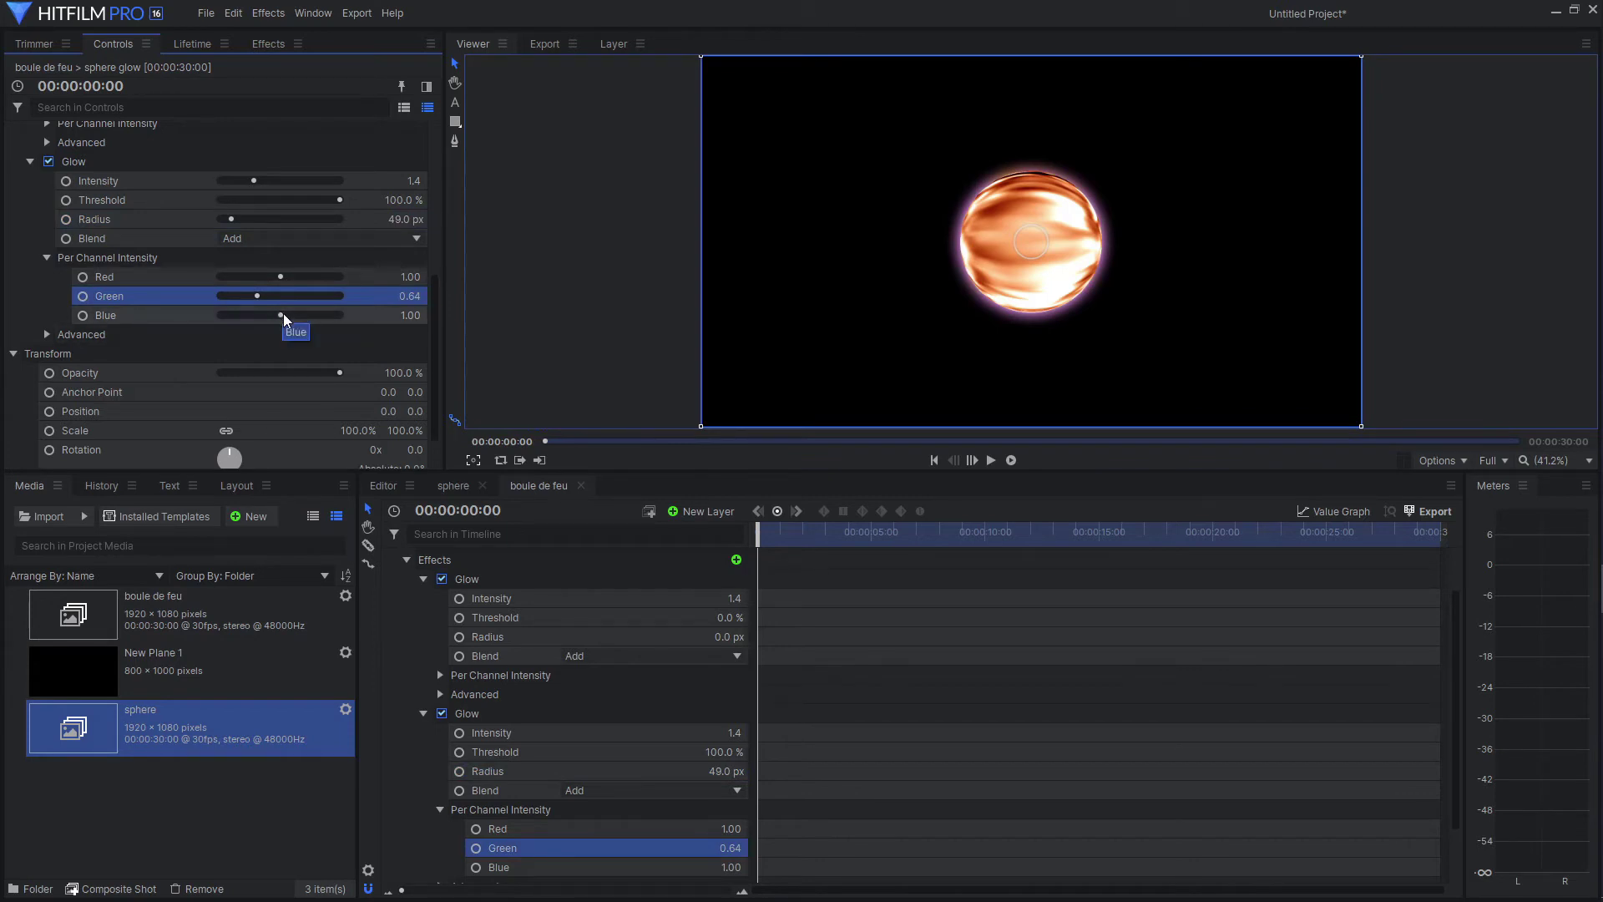
pyautogui.moveTo(281, 315); pyautogui.dragTo(218, 317)
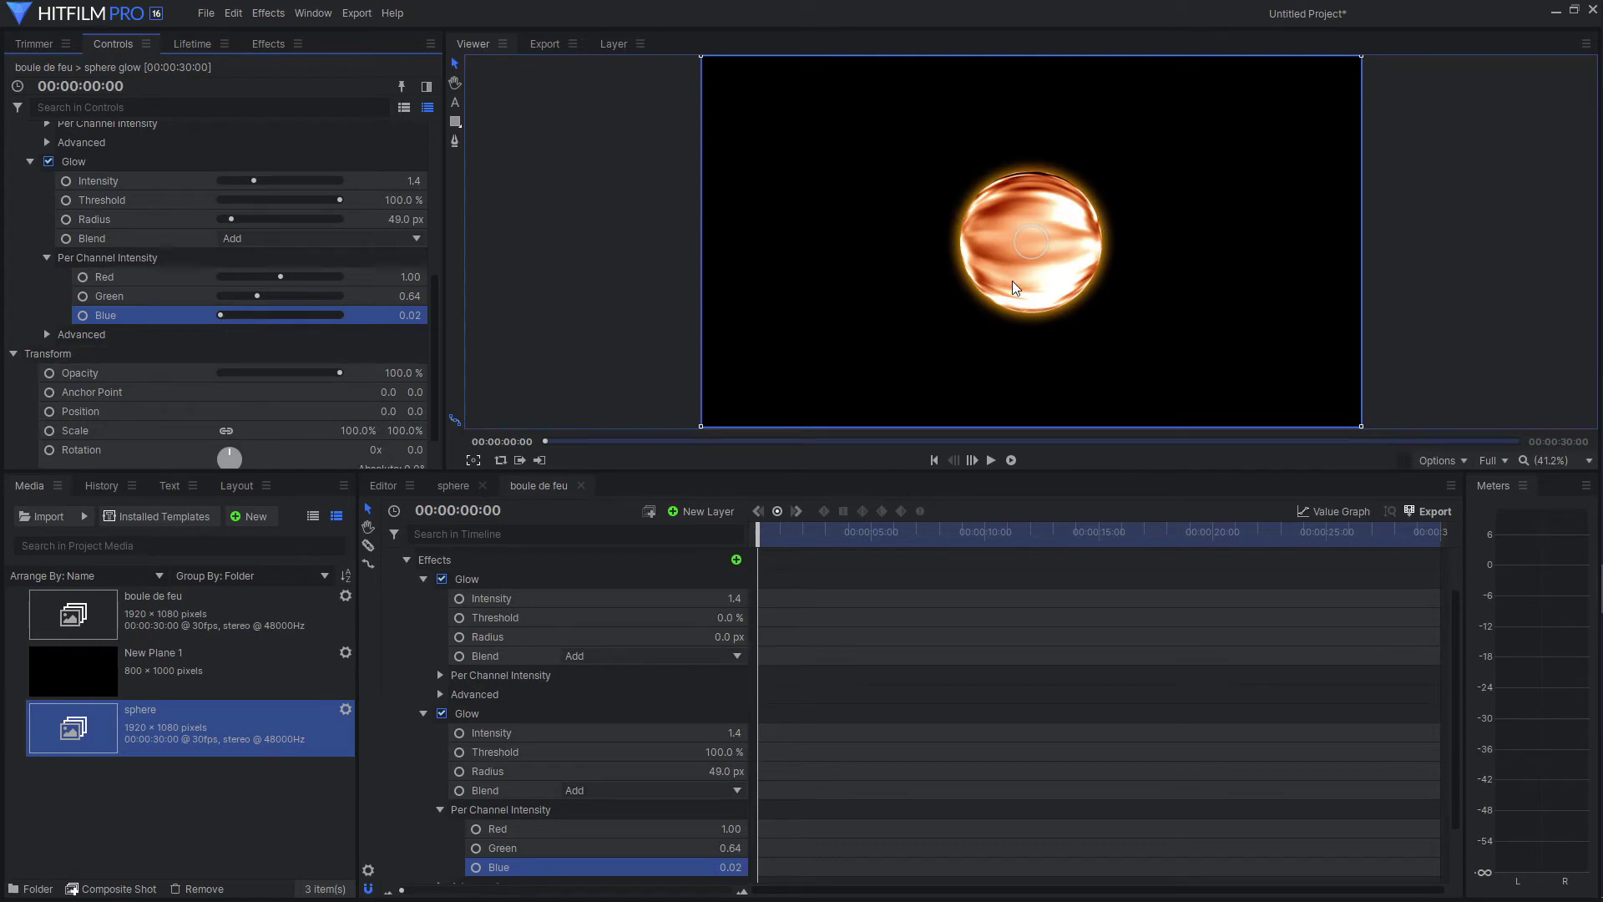
pyautogui.click(407, 560)
pyautogui.click(390, 577)
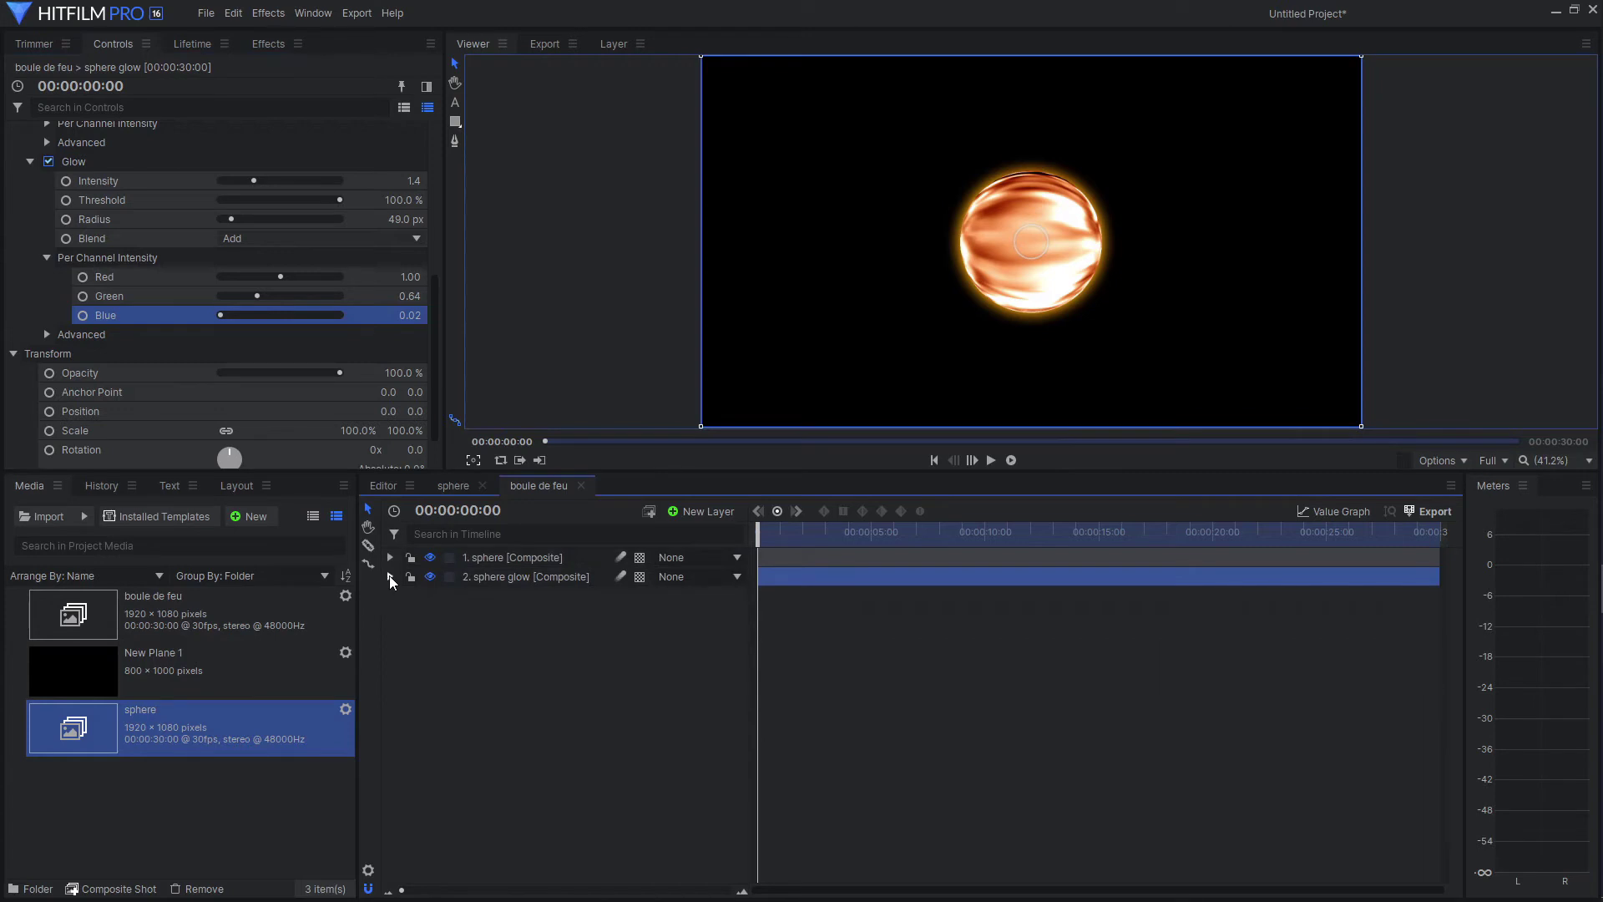
# Step: Create a new plane layer 800 pixels wide and 1000 pixels high in the boule de feu shot
pyautogui.click(710, 509)
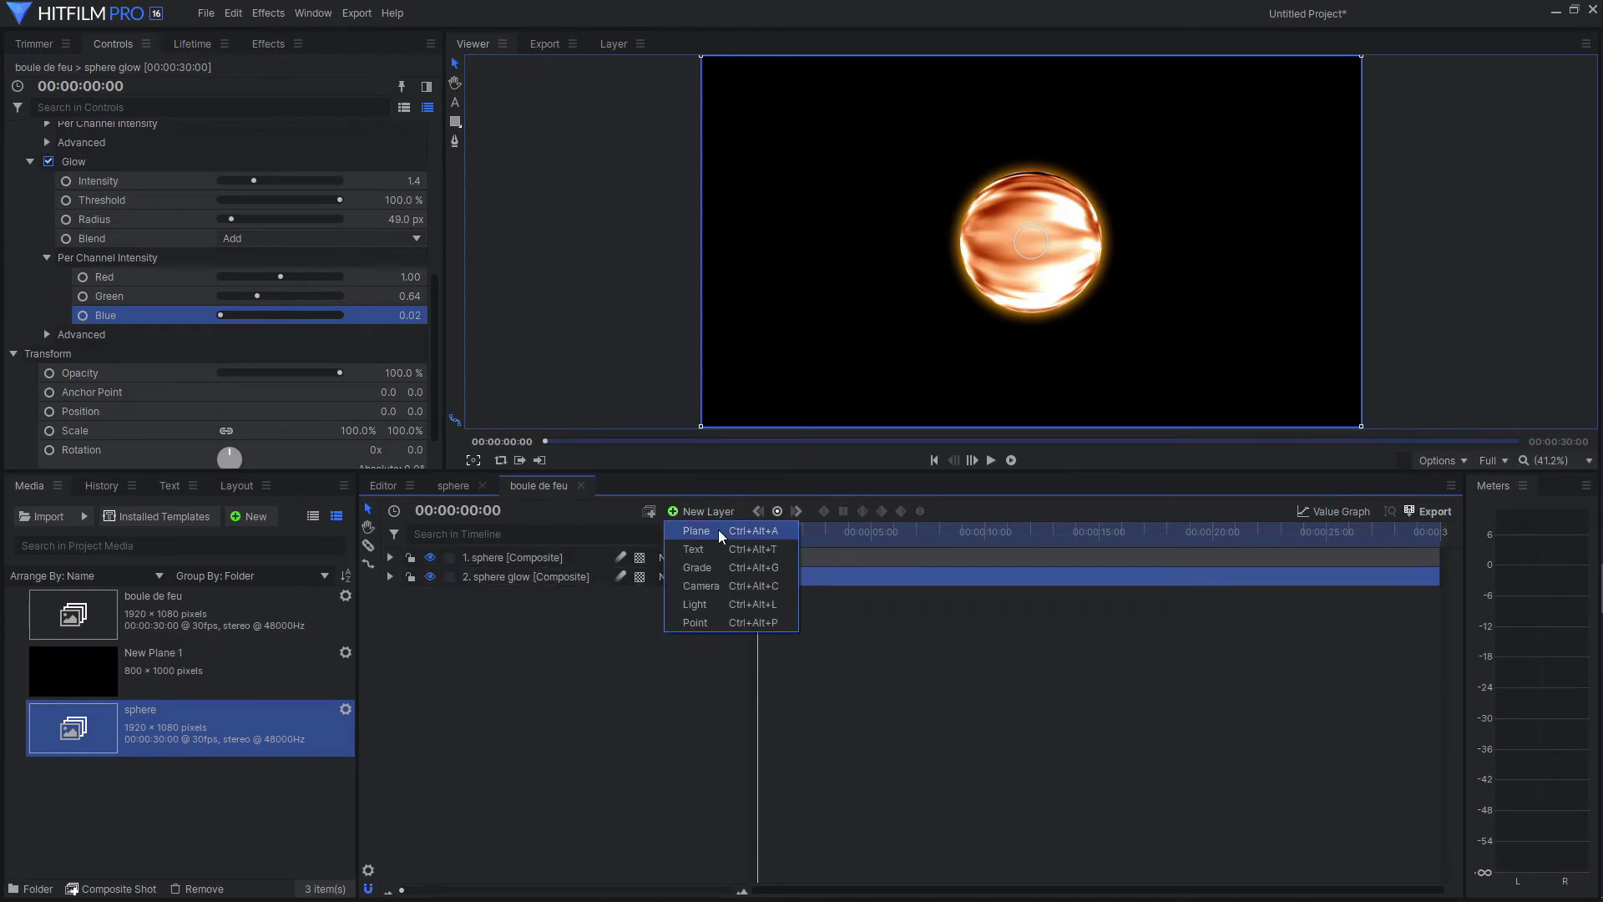
pyautogui.click(718, 529)
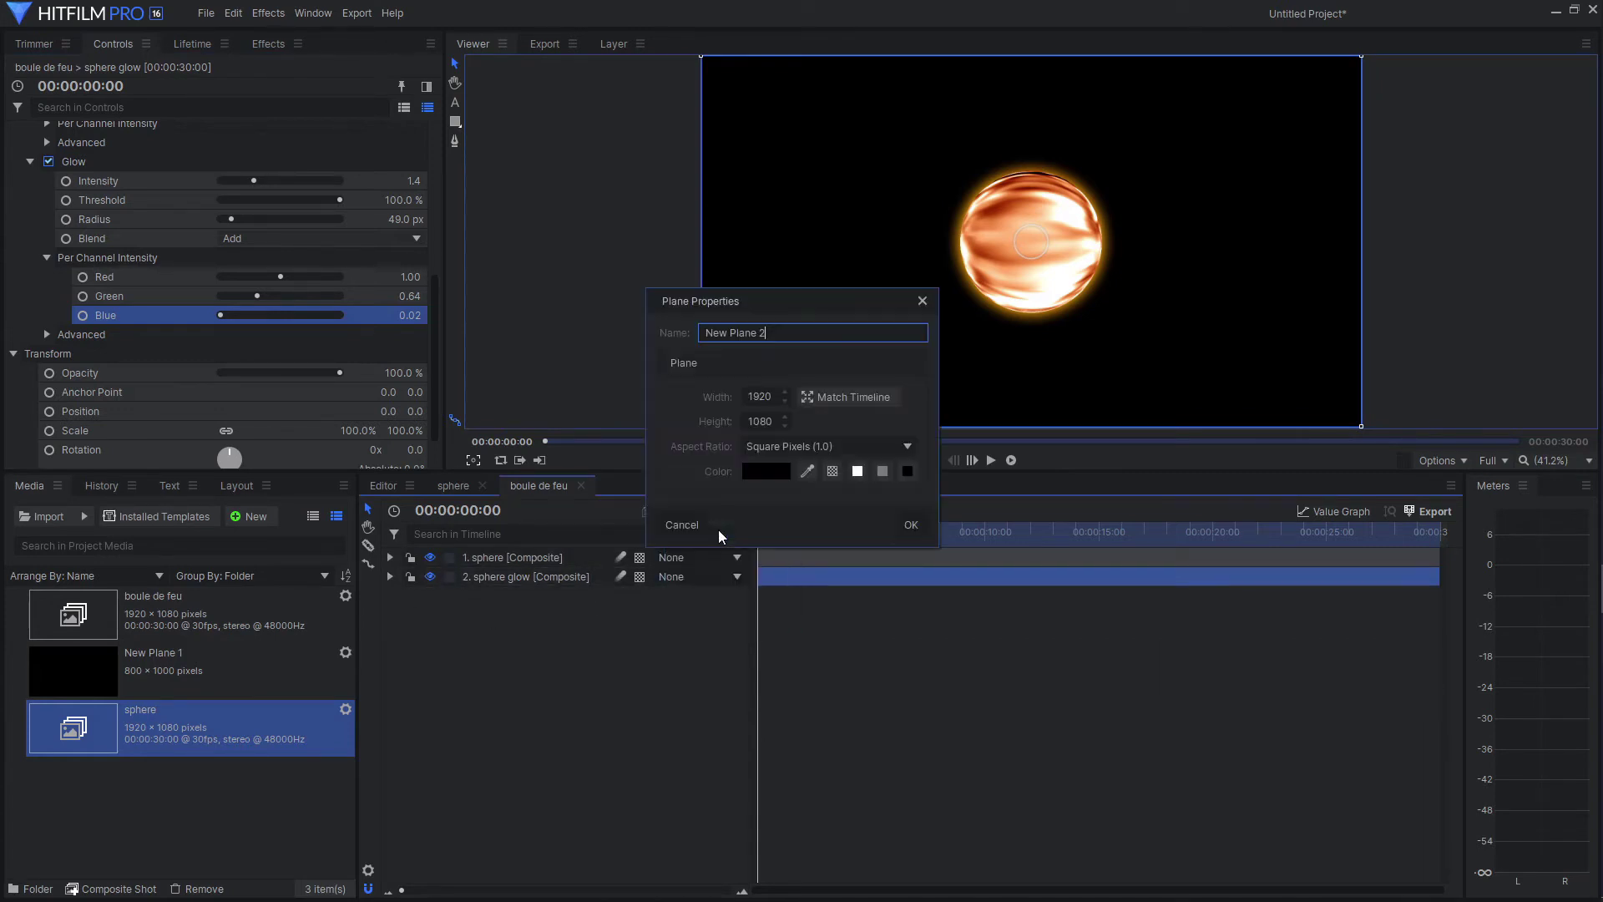
pyautogui.click(760, 396)
pyautogui.write('800')
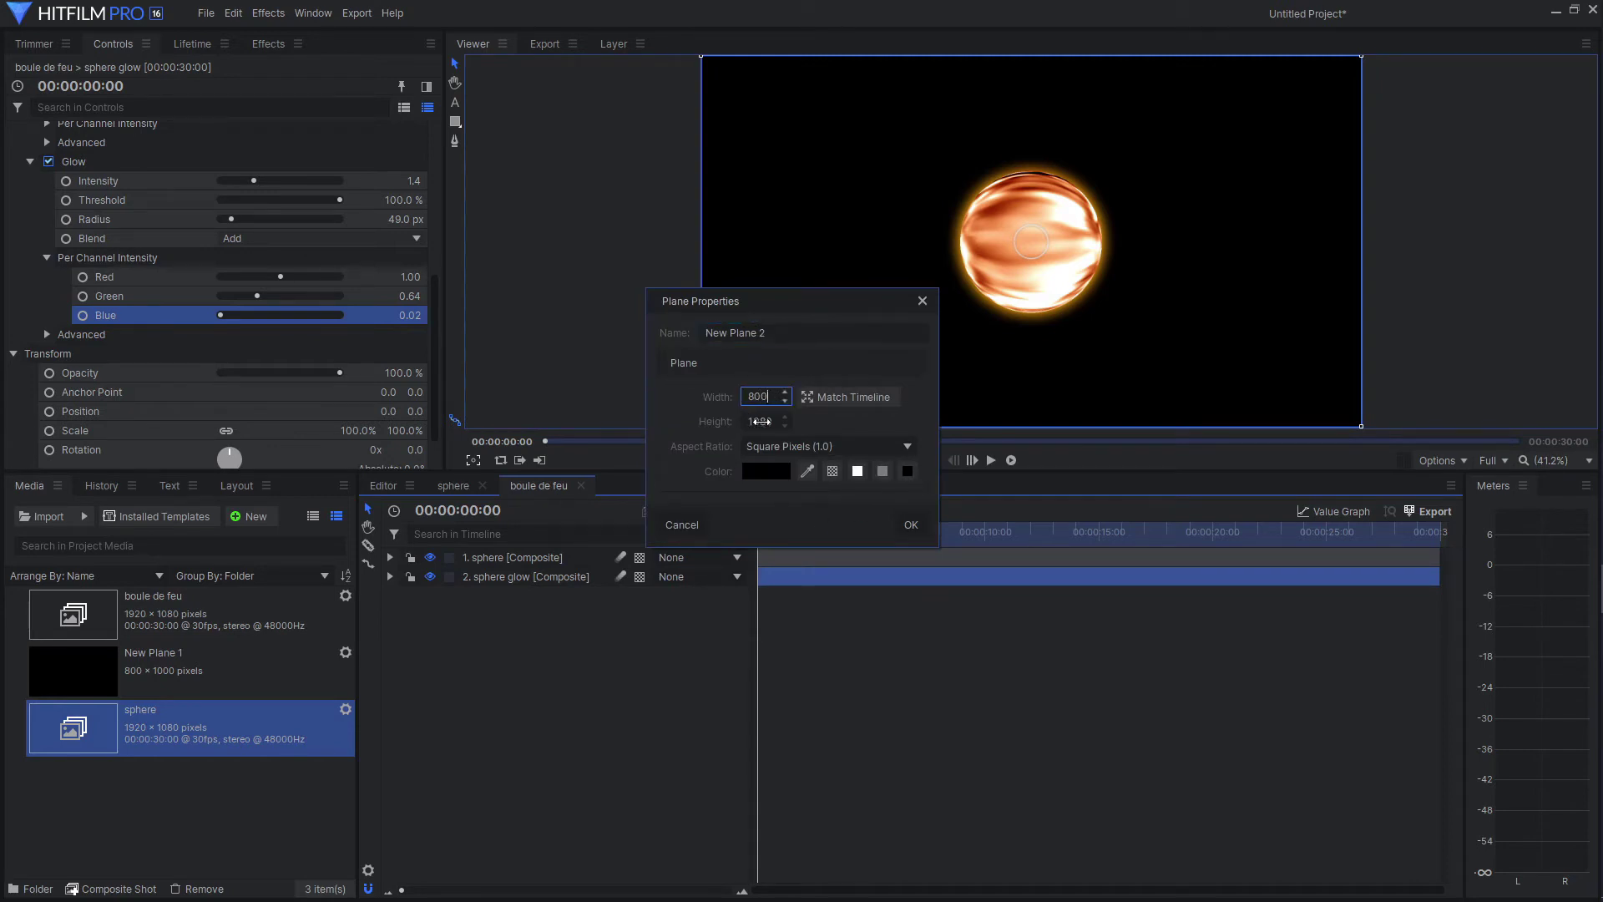
pyautogui.press('Tab')
pyautogui.write('1000')
pyautogui.click(911, 525)
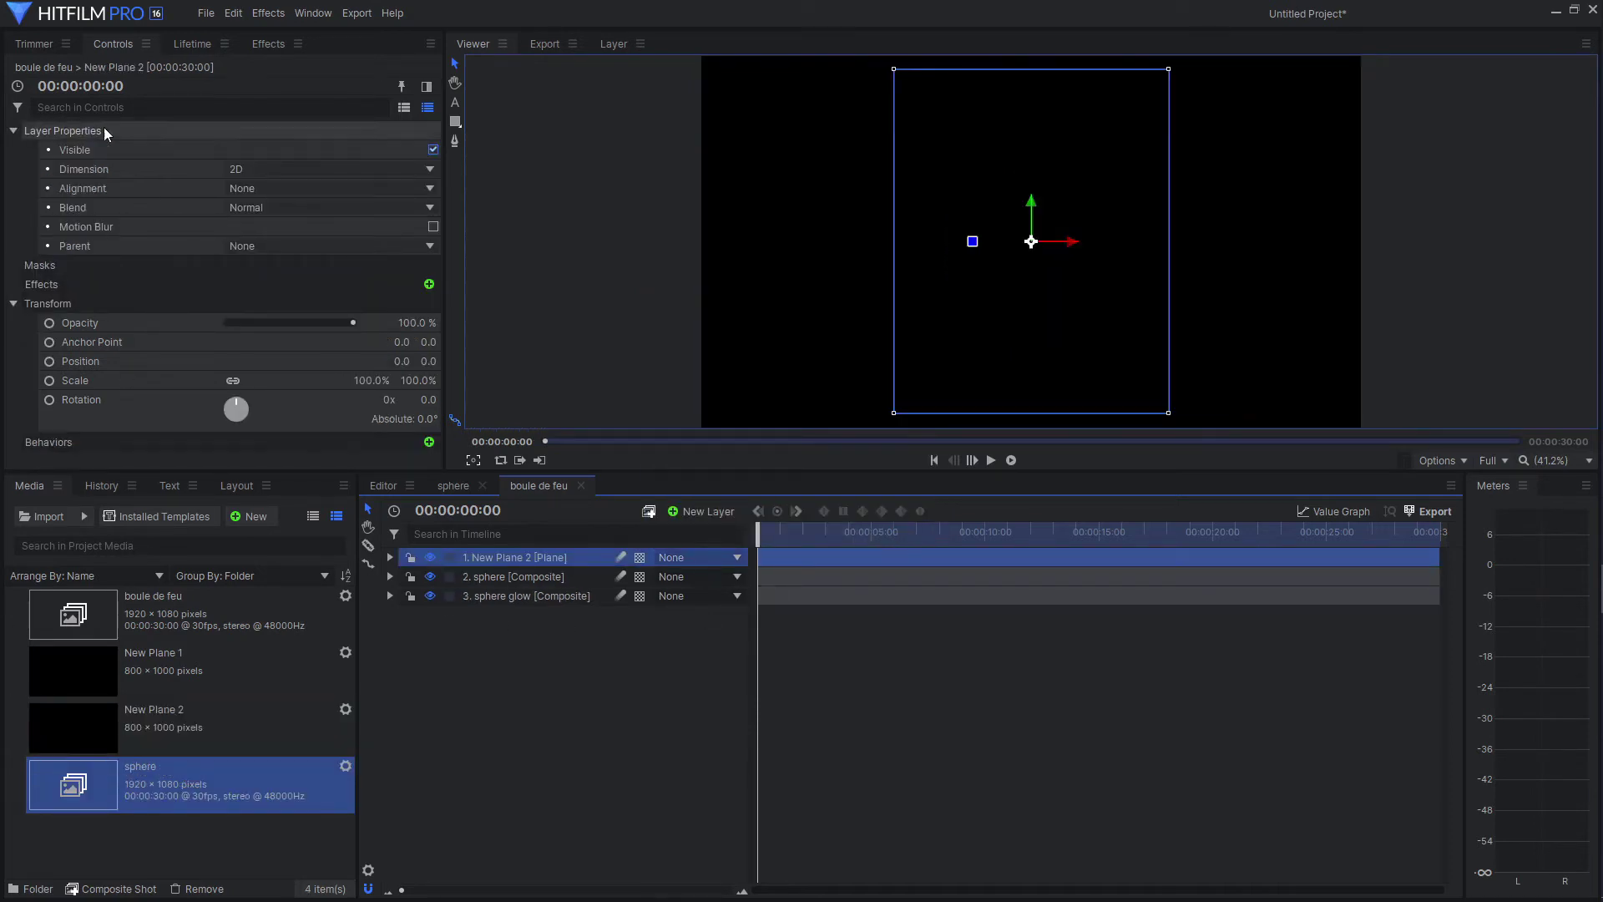
# Step: Find the Fire effect and apply it to the New Plane 2 layer
pyautogui.click(258, 48)
pyautogui.moveTo(87, 74); pyautogui.dragTo(2, 83)
pyautogui.write('fire')
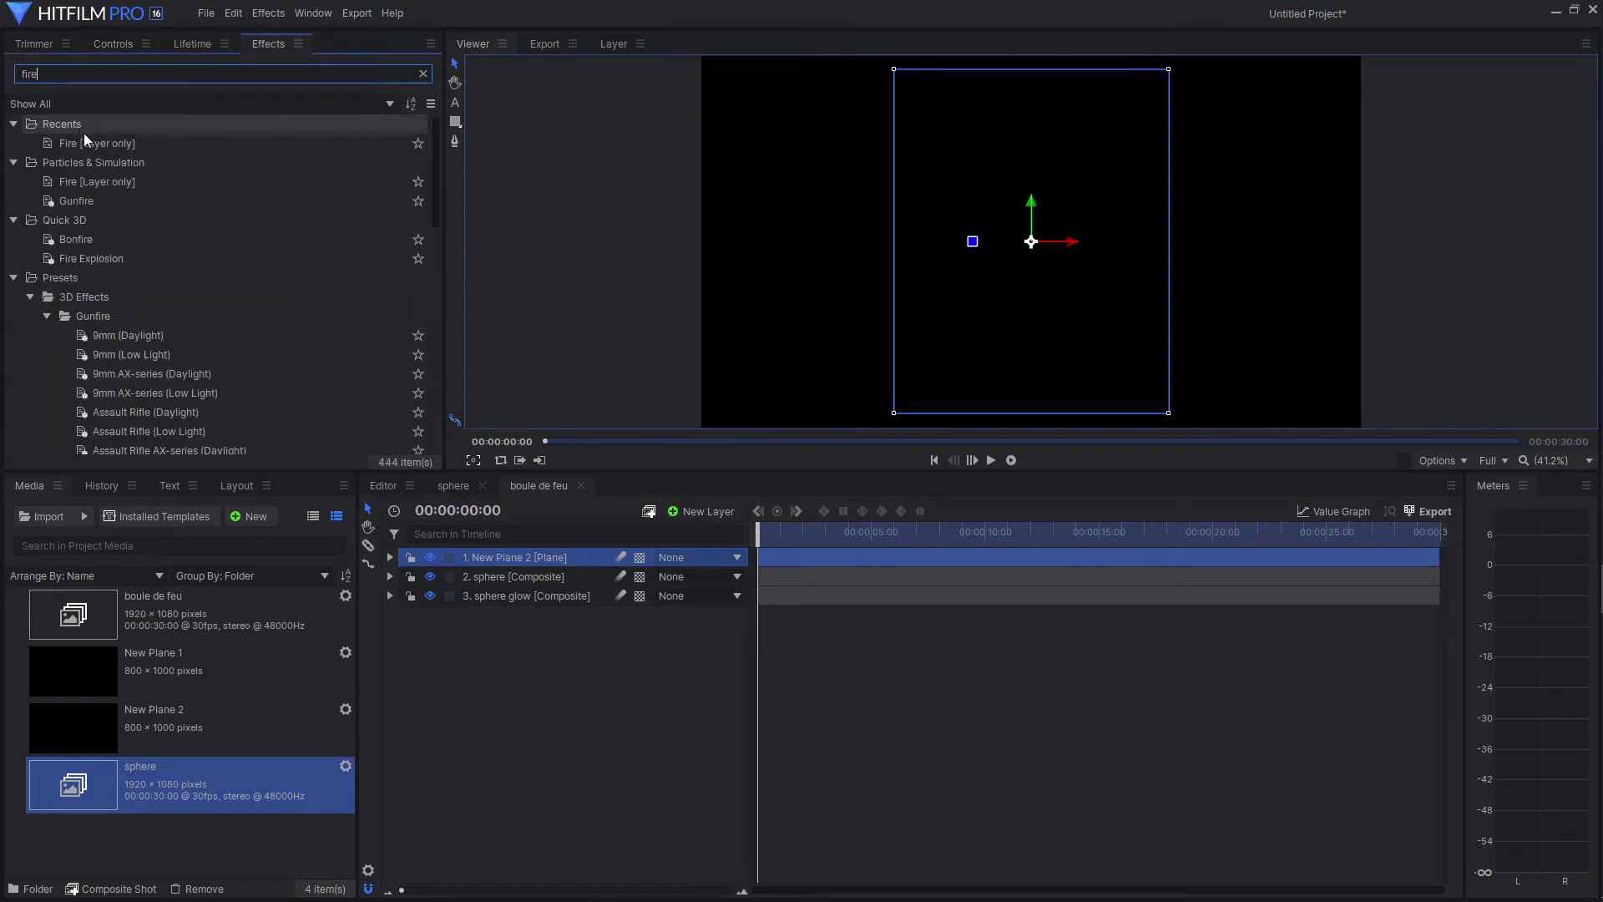
pyautogui.moveTo(98, 143); pyautogui.dragTo(530, 557)
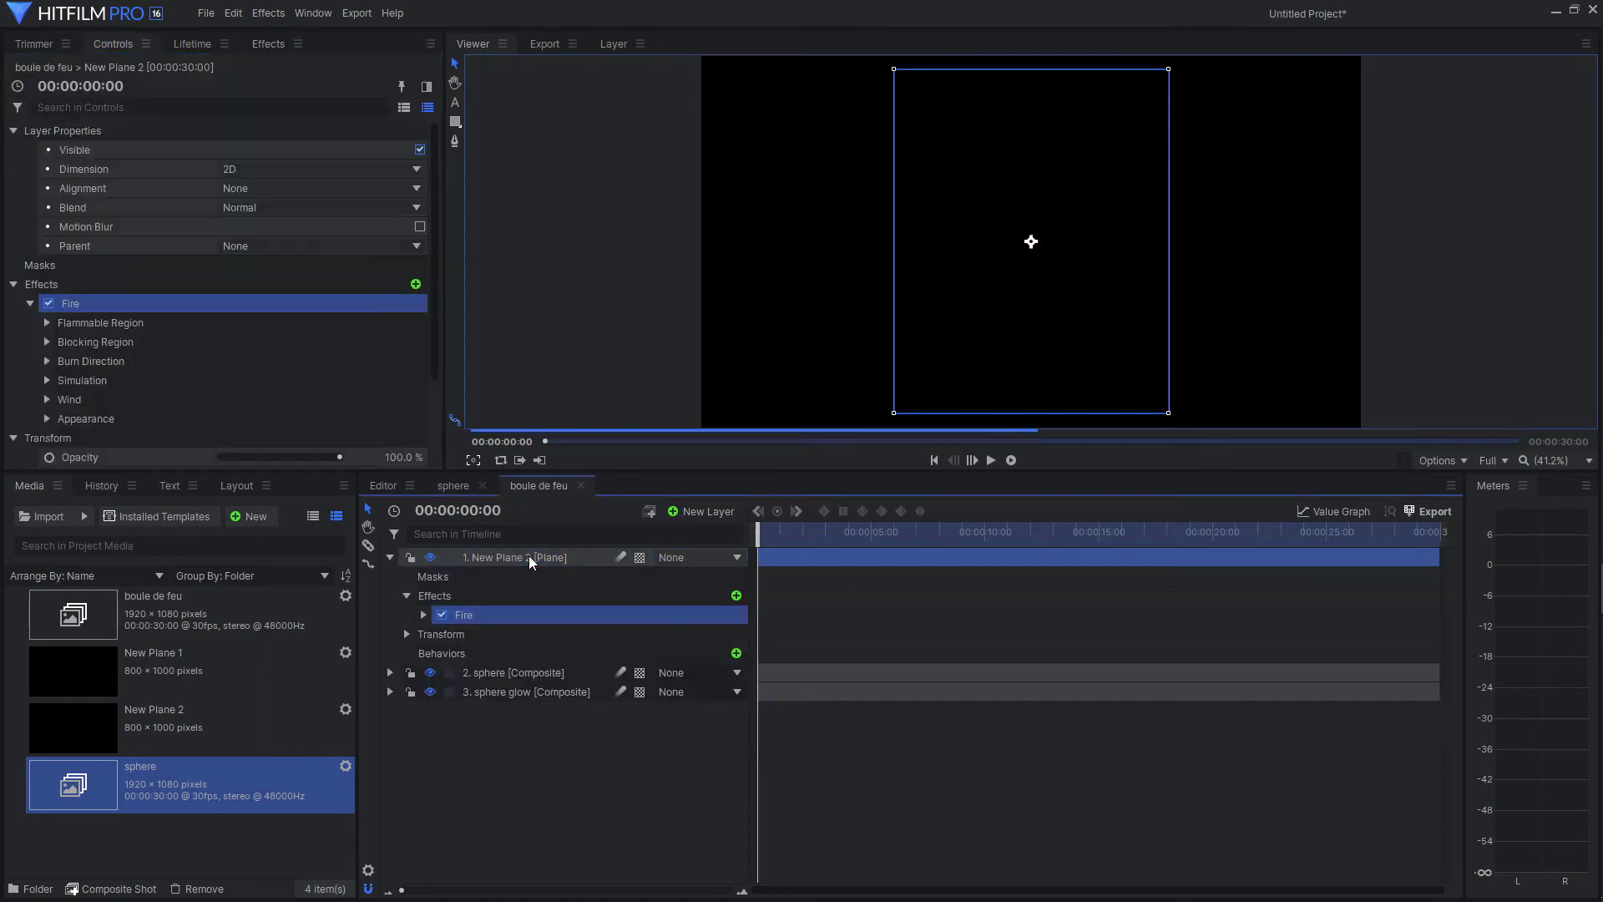
# Step: Set the Fire effect's simulation pre-start to 144, seed to 29 and iterations to 72
pyautogui.click(422, 615)
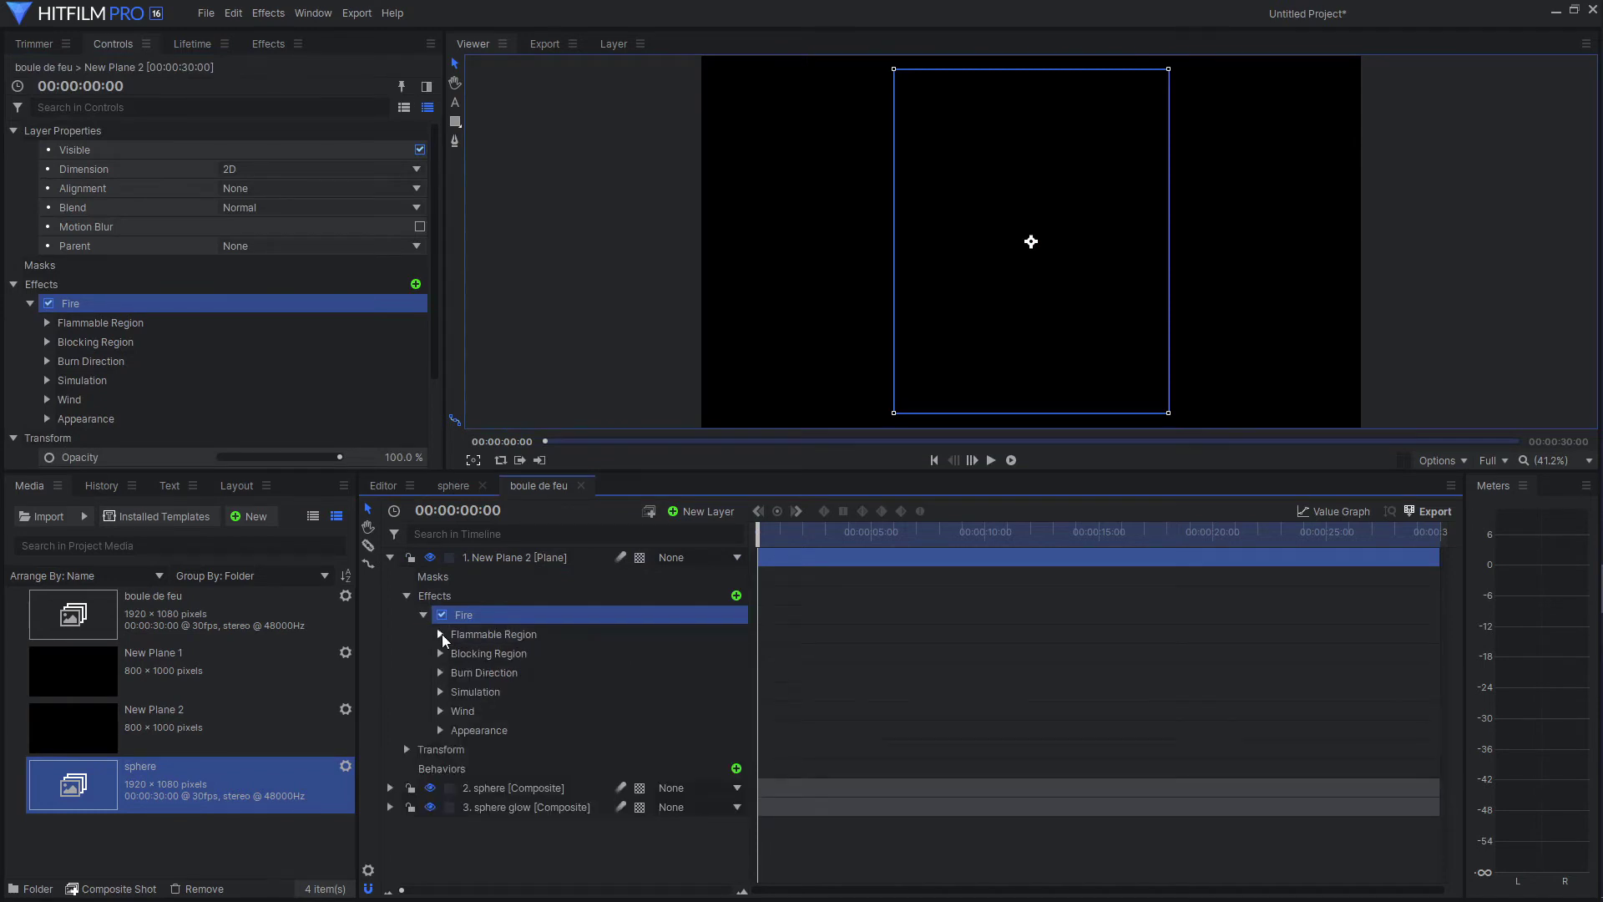
pyautogui.click(441, 692)
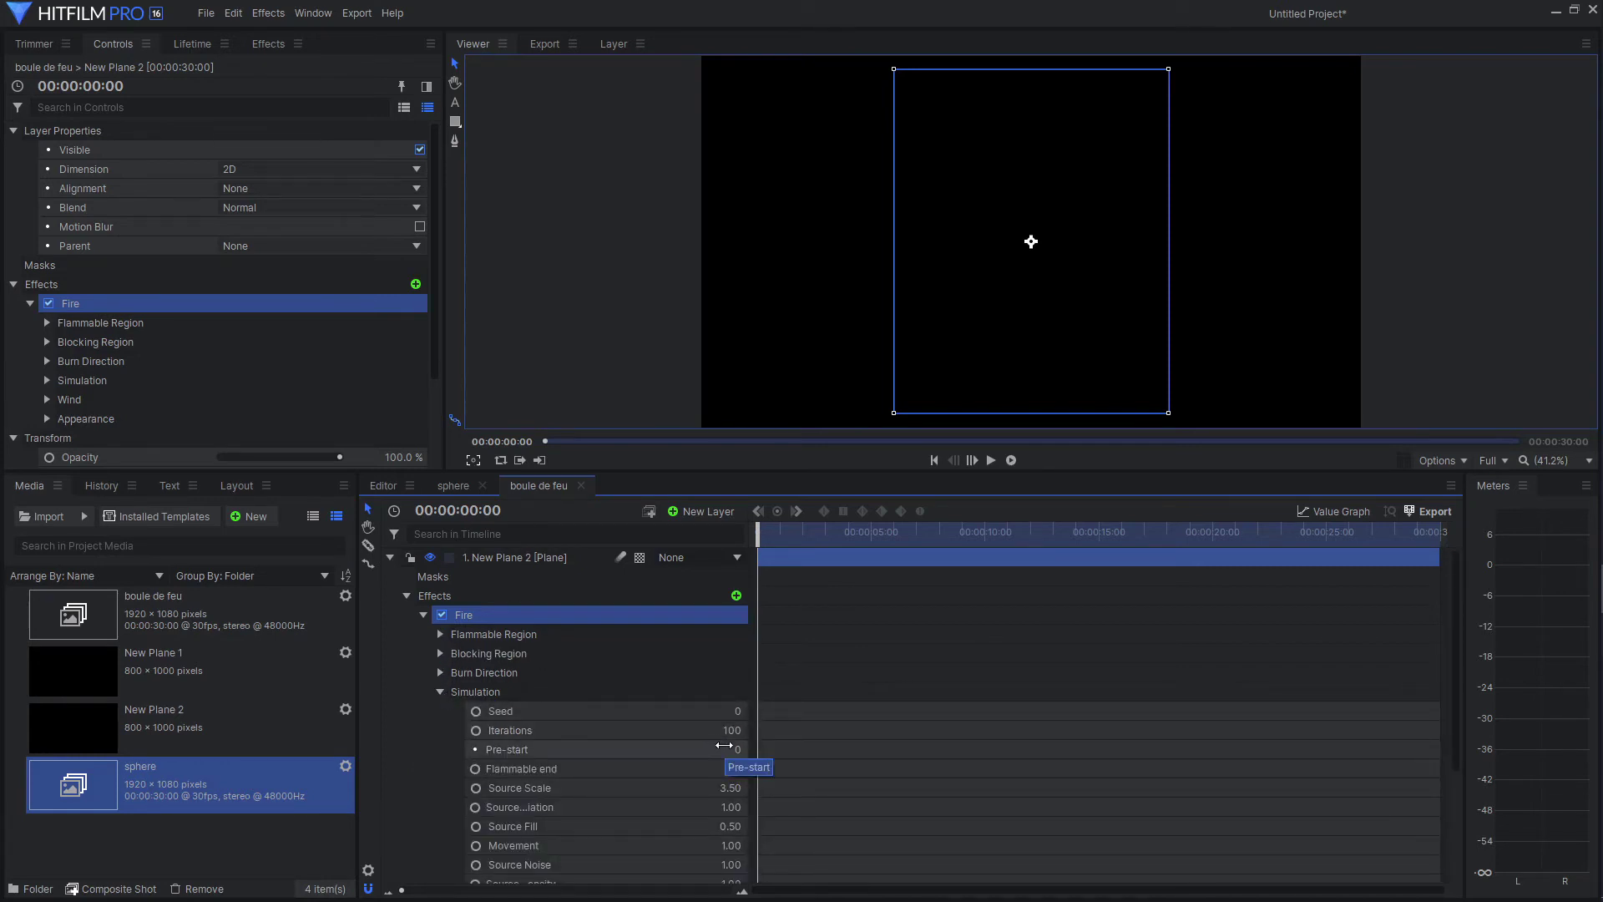
pyautogui.moveTo(735, 750); pyautogui.dragTo(856, 750)
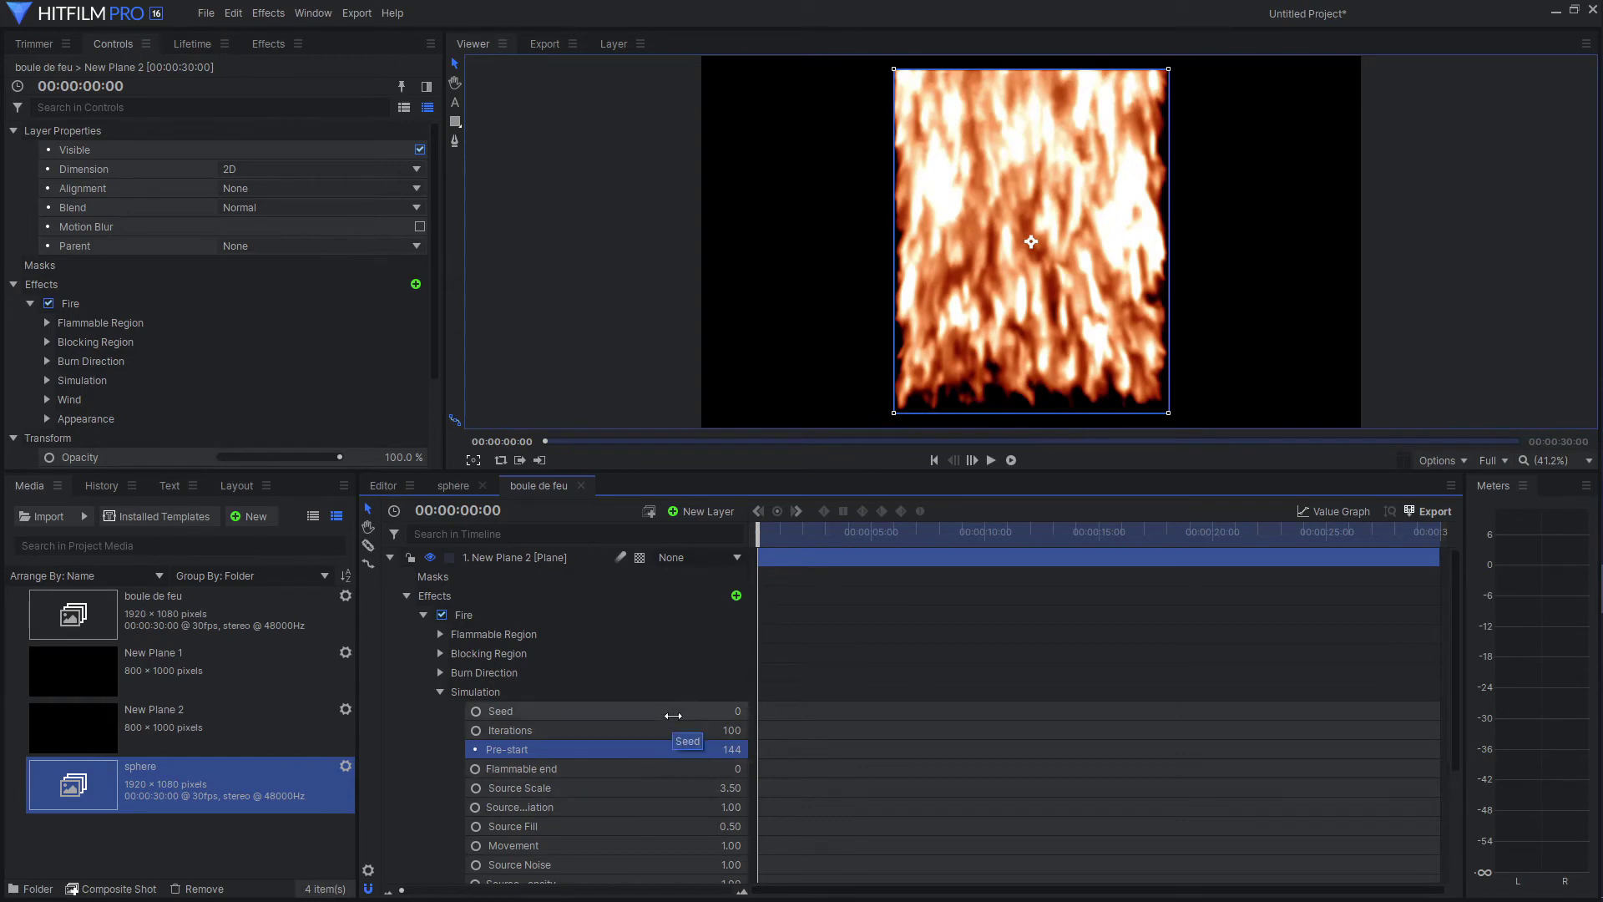
pyautogui.moveTo(704, 713); pyautogui.dragTo(819, 723)
pyautogui.write('29')
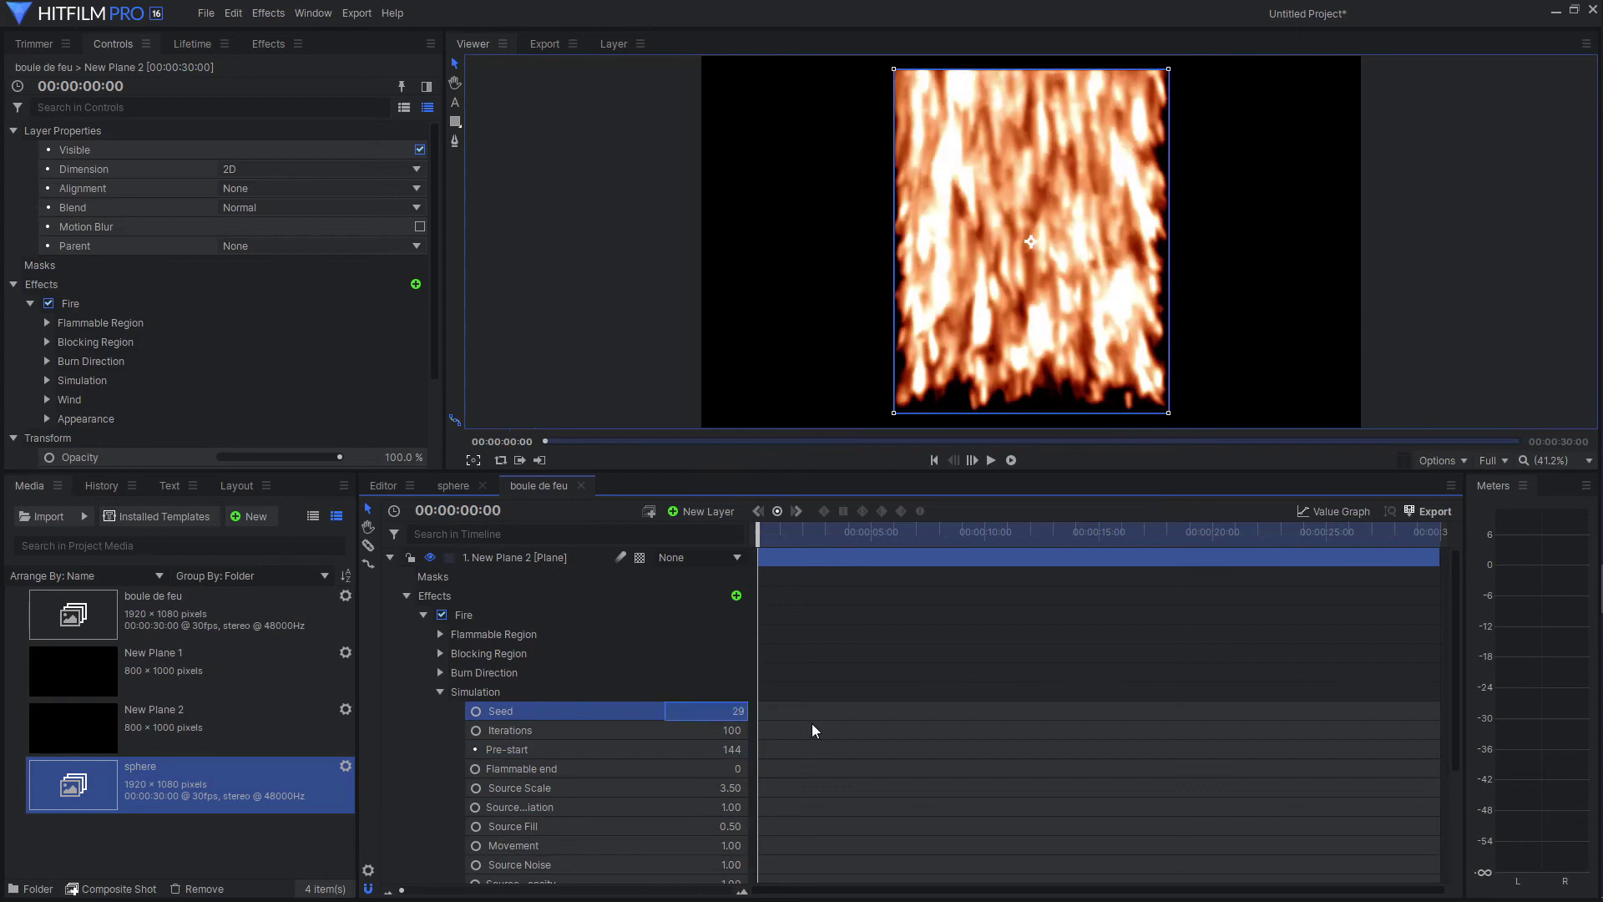
pyautogui.click(732, 730)
pyautogui.write('72')
pyautogui.press('Return')
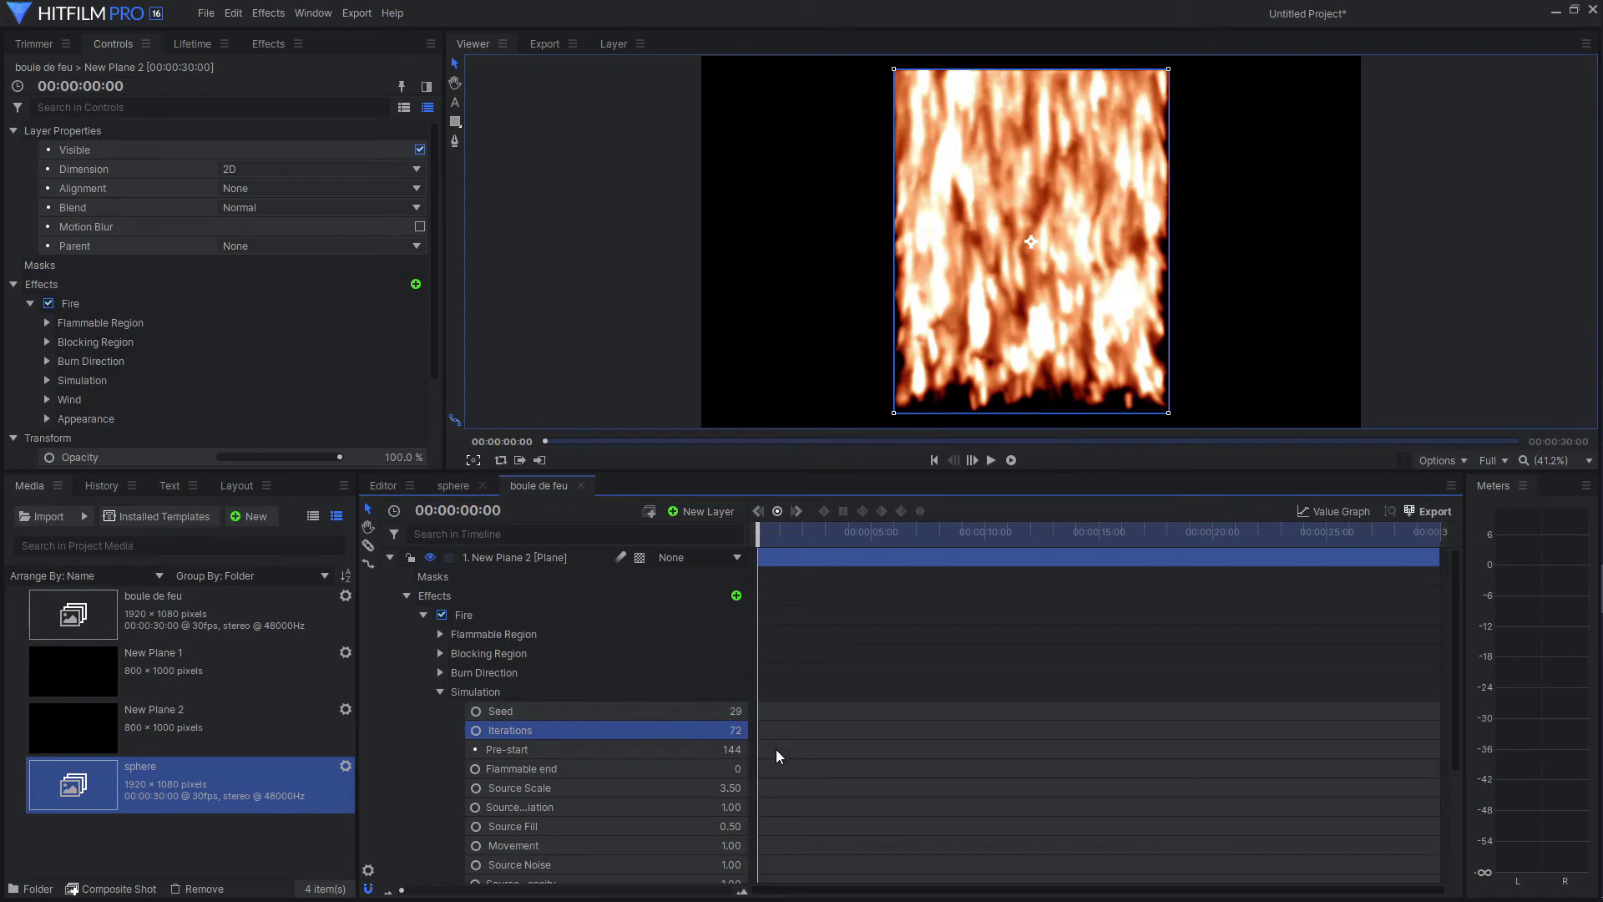
# Step: Set the Fire simulation's Source Scale to 5.50 and Source Variation to 8.01
pyautogui.moveTo(698, 790); pyautogui.dragTo(830, 790)
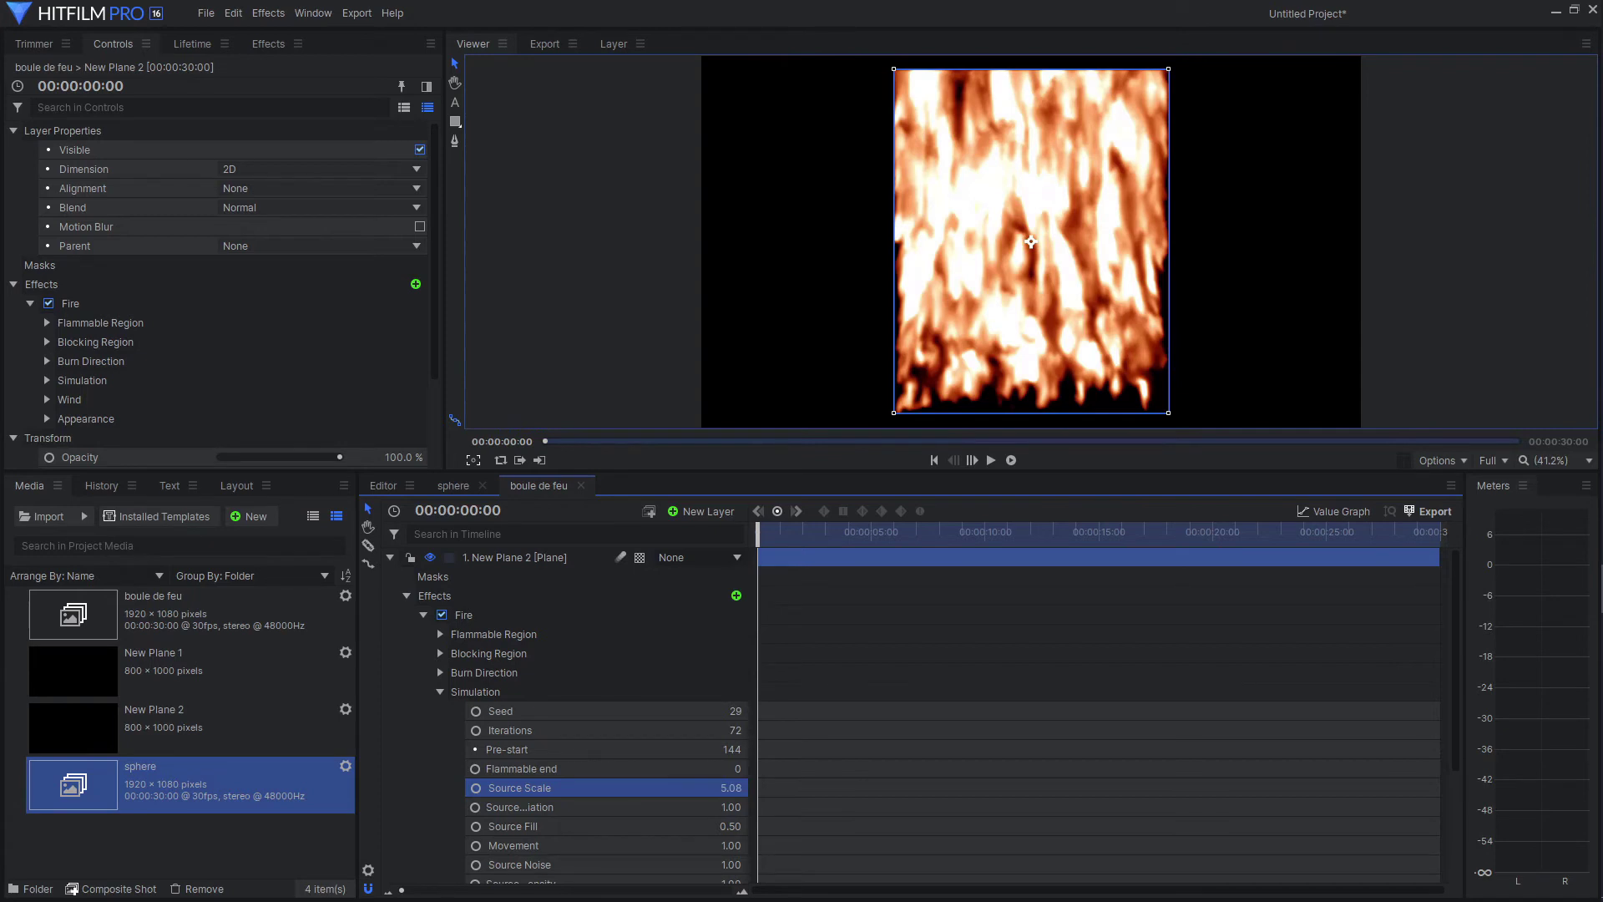
pyautogui.moveTo(830, 790); pyautogui.dragTo(865, 790)
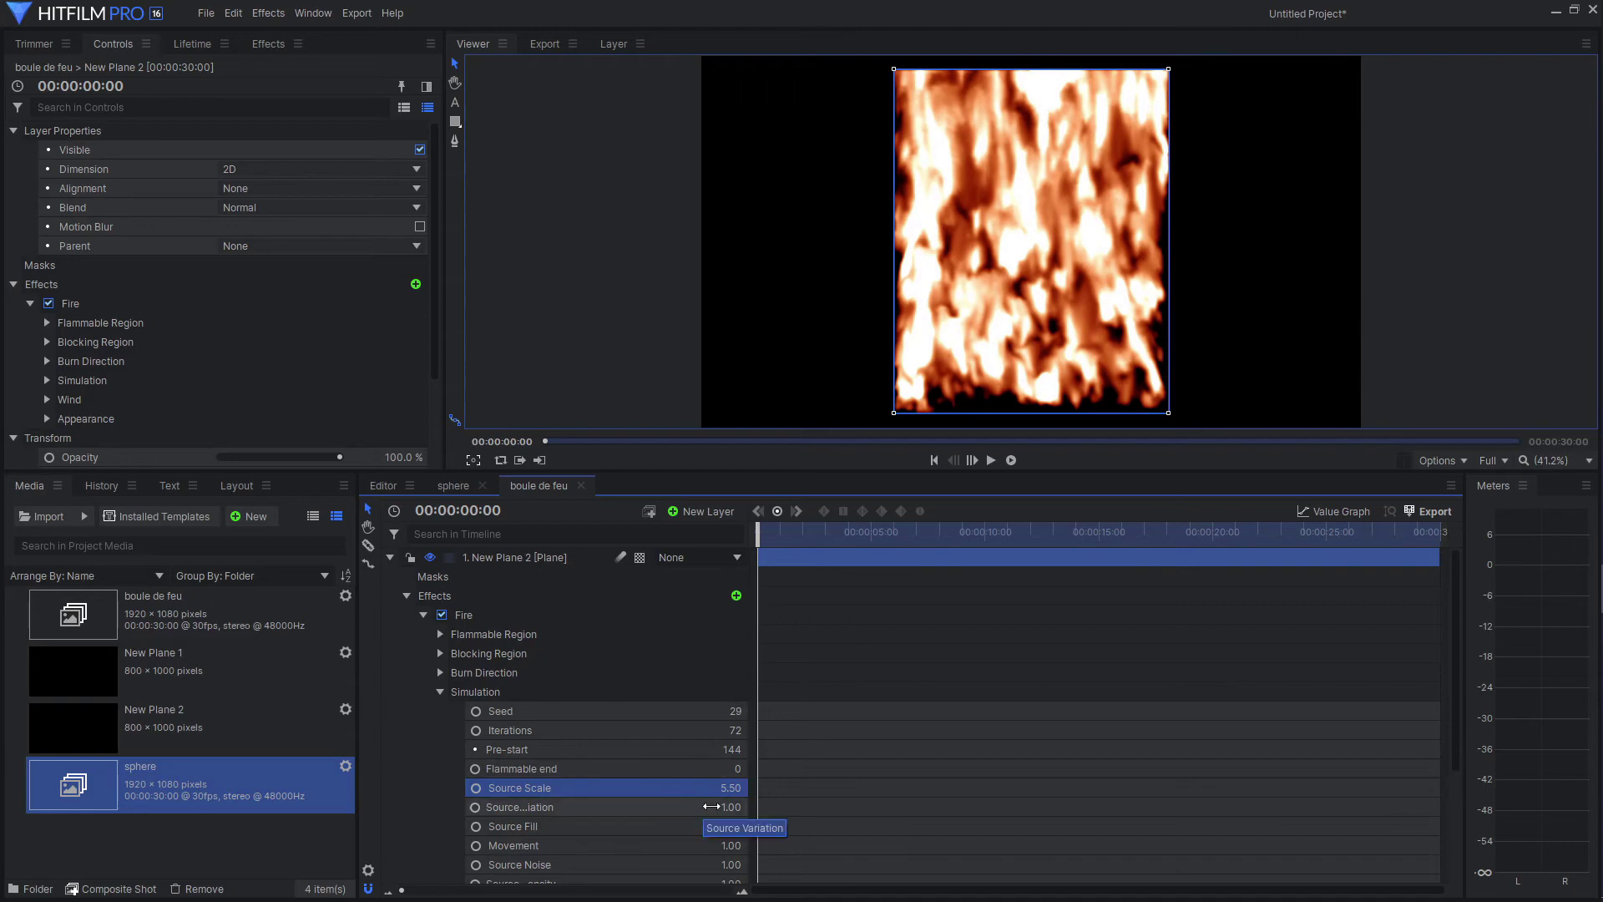
pyautogui.moveTo(711, 806); pyautogui.dragTo(1190, 806)
pyautogui.moveTo(730, 807); pyautogui.dragTo(818, 808)
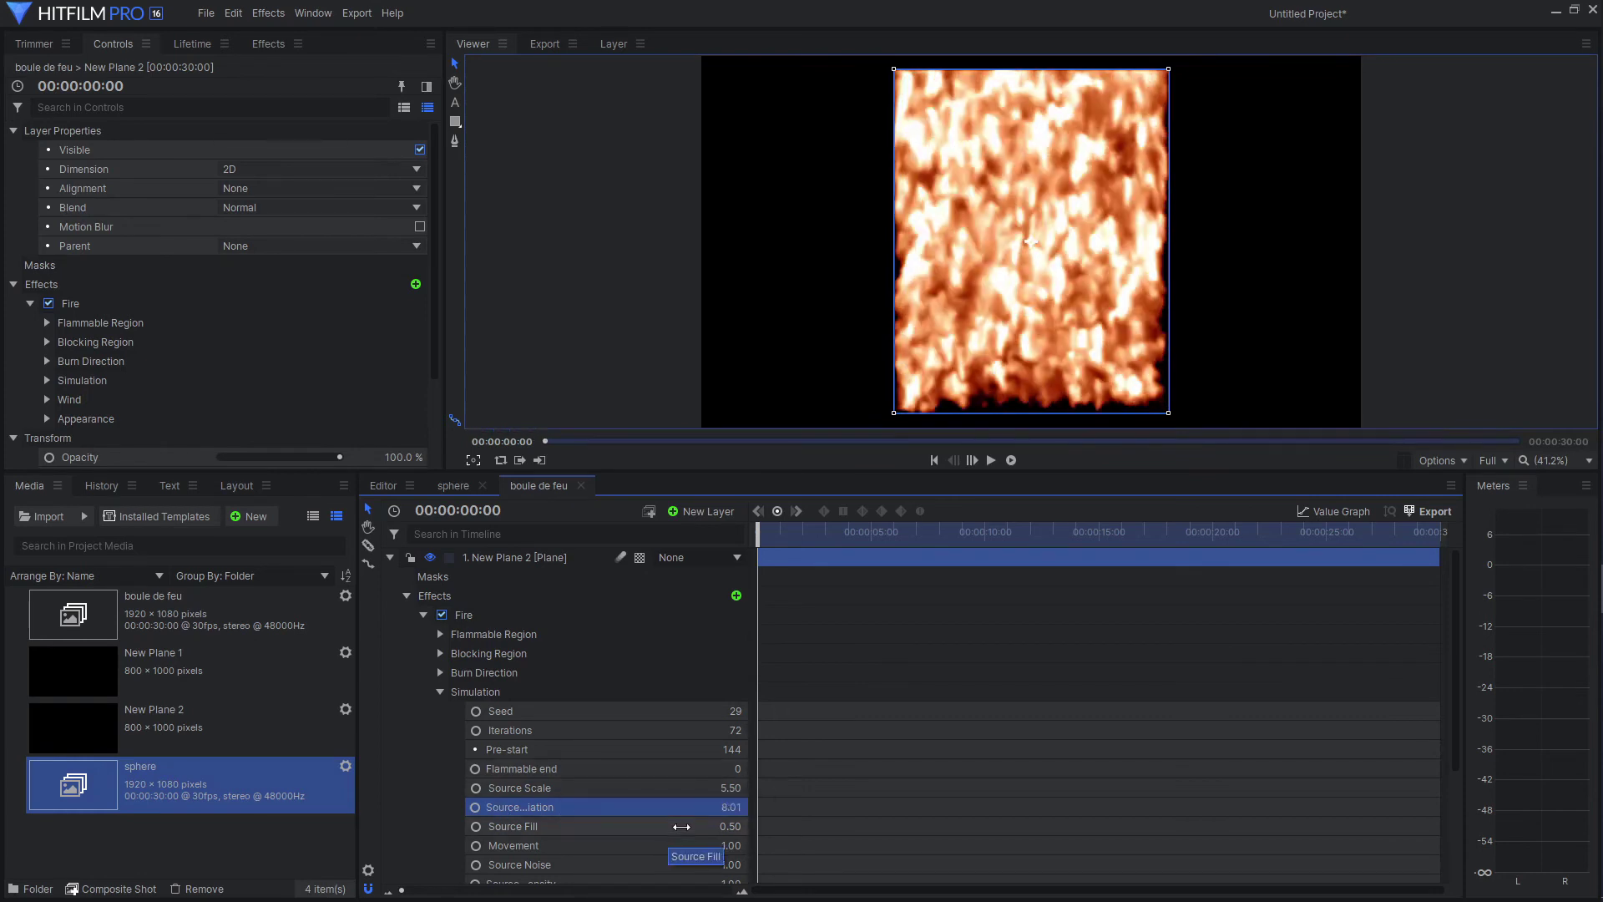
# Step: Set the Fire simulation's Source Fill to 0.65, Movement to 1.17 and Source Noise to 0.90
pyautogui.moveTo(681, 828); pyautogui.dragTo(682, 826)
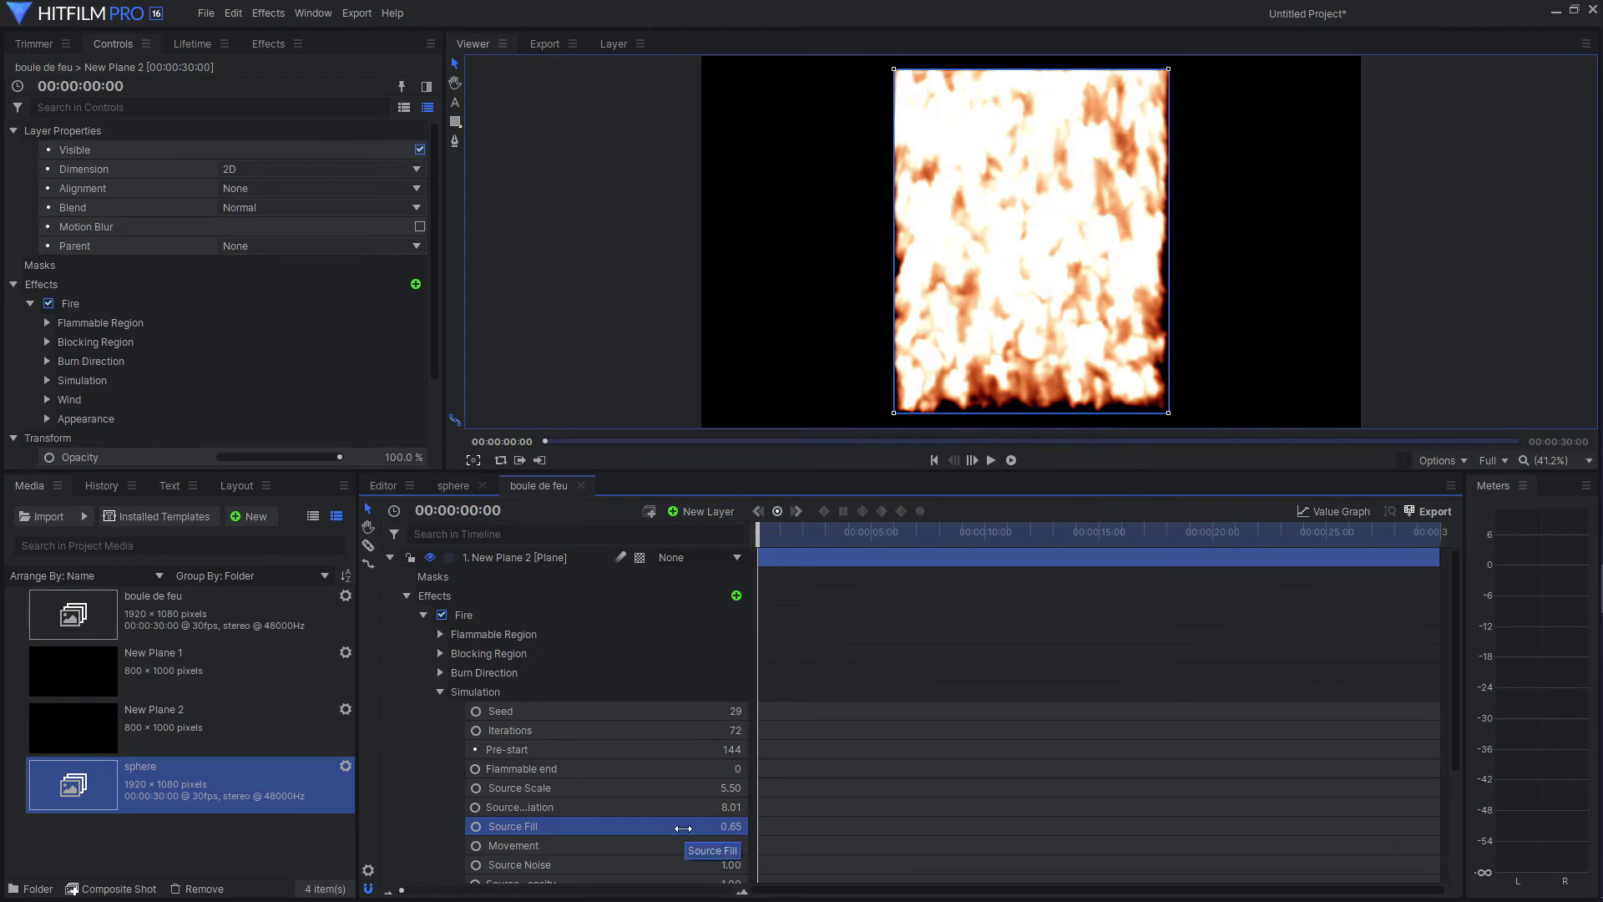
pyautogui.moveTo(681, 850); pyautogui.dragTo(696, 849)
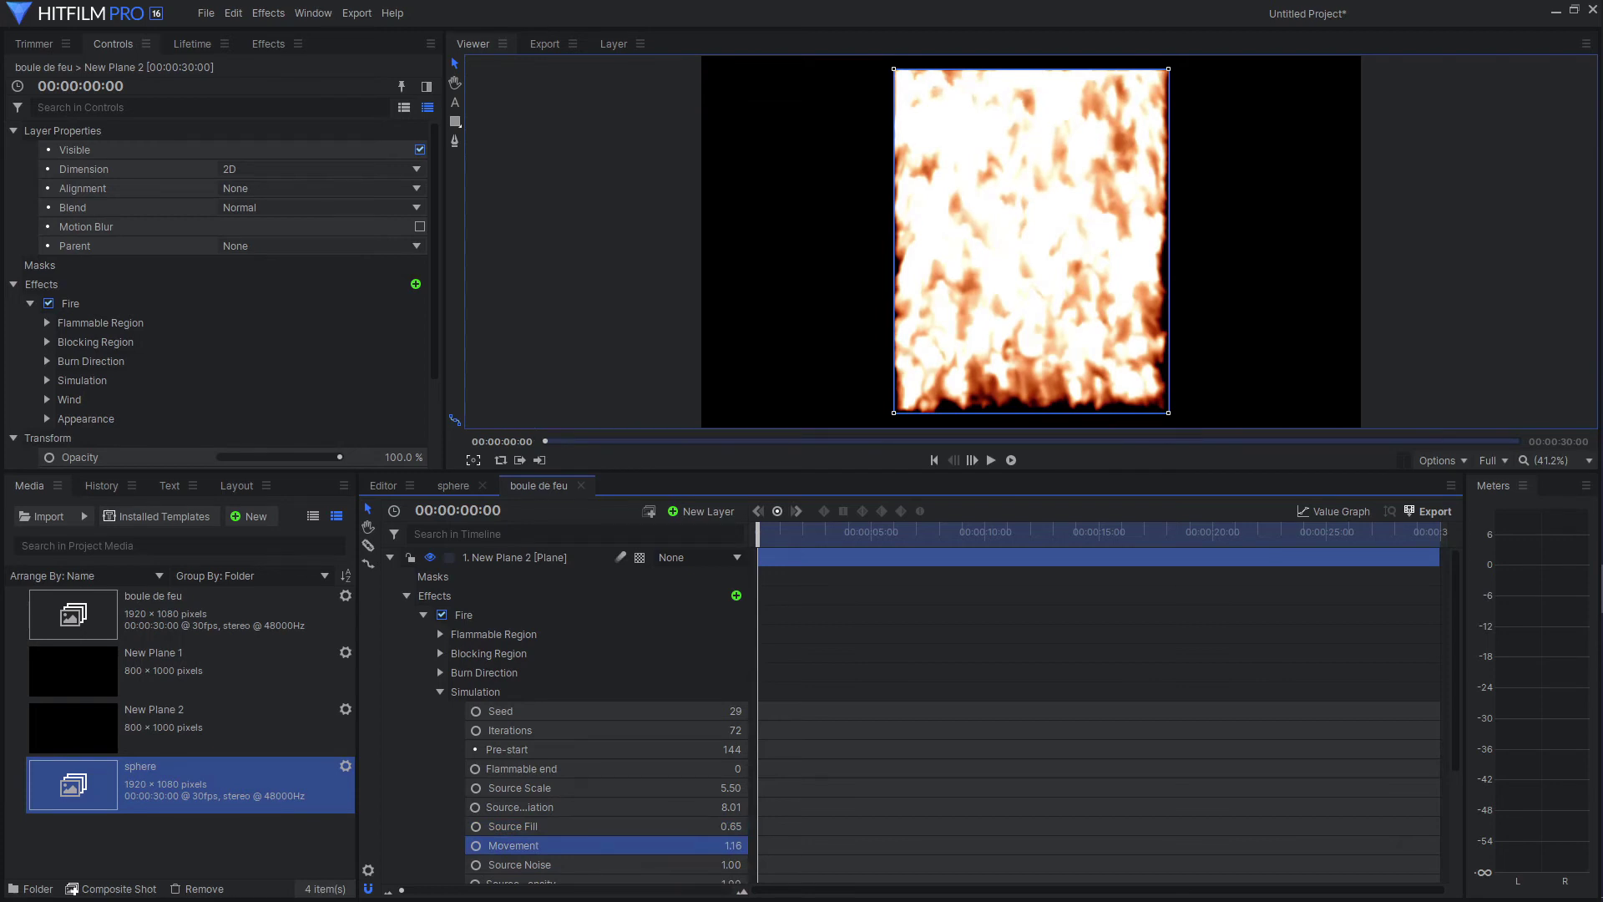
pyautogui.moveTo(696, 850); pyautogui.dragTo(681, 849)
pyautogui.moveTo(681, 865); pyautogui.dragTo(671, 865)
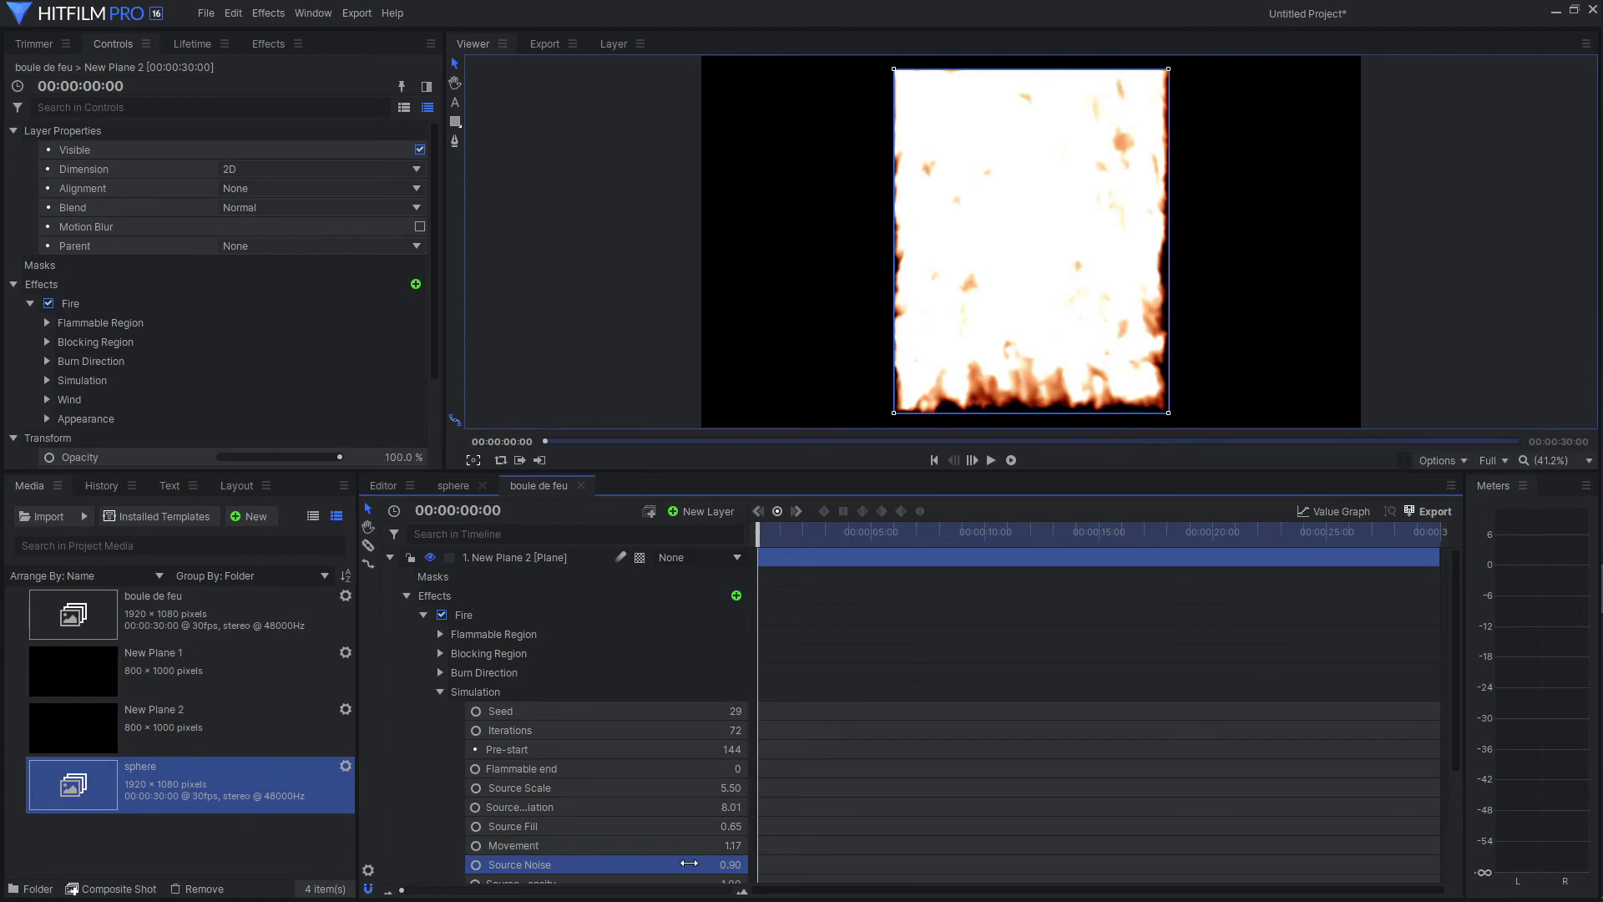
# Step: Set the Fire simulation's Source Intensity to 0.94 and collapse the Simulation settings
pyautogui.scroll(-1, 679, 857)
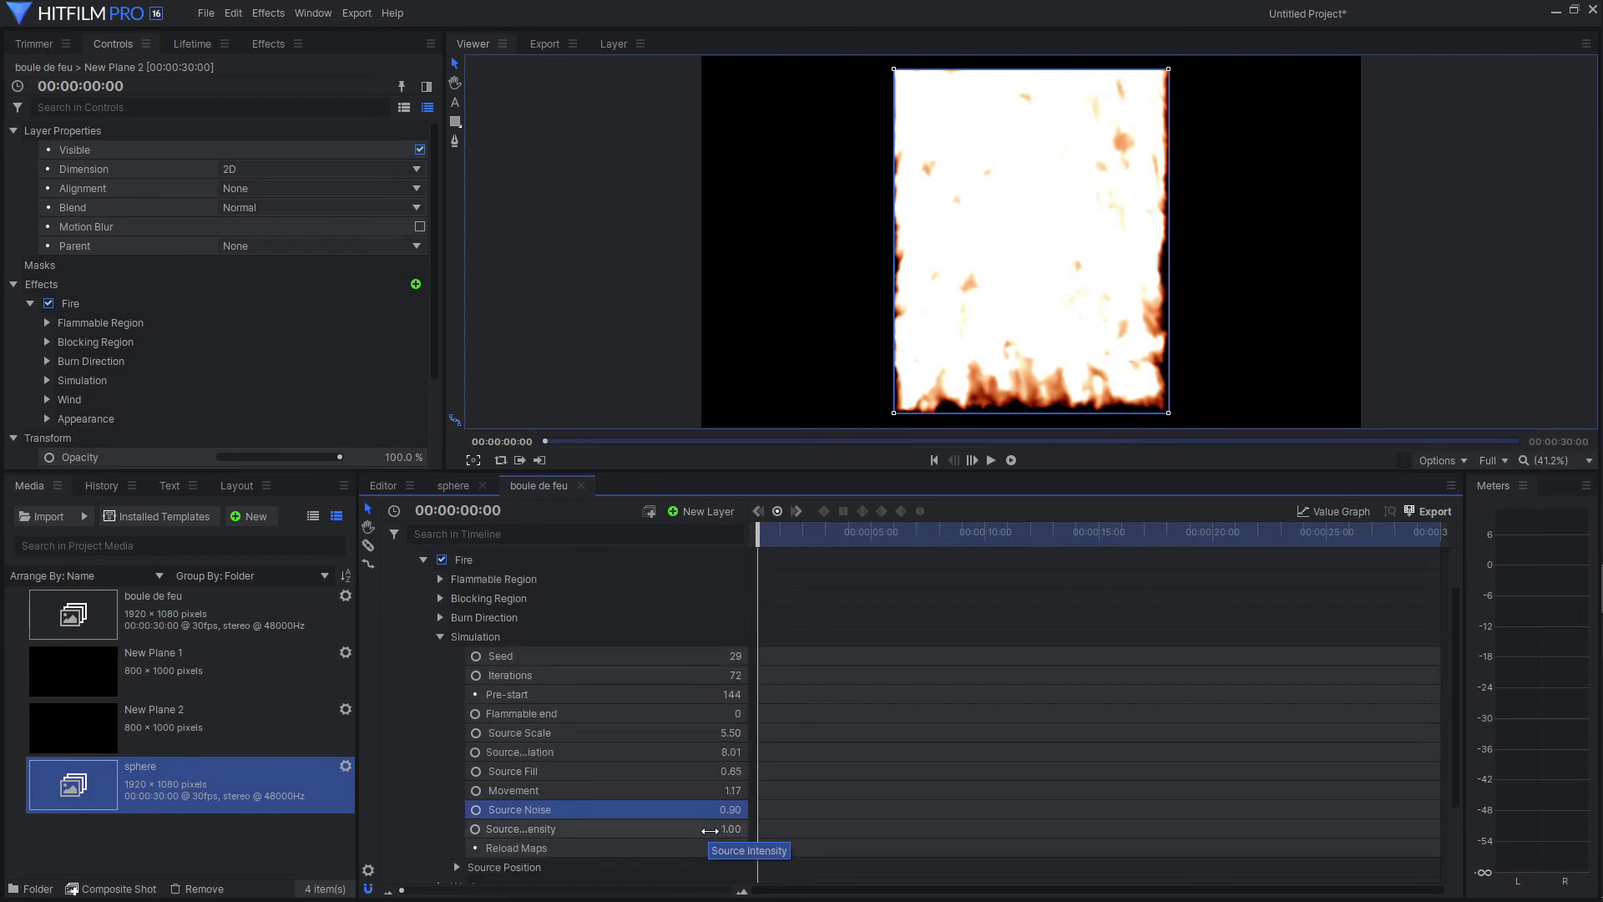
pyautogui.moveTo(704, 831); pyautogui.dragTo(699, 831)
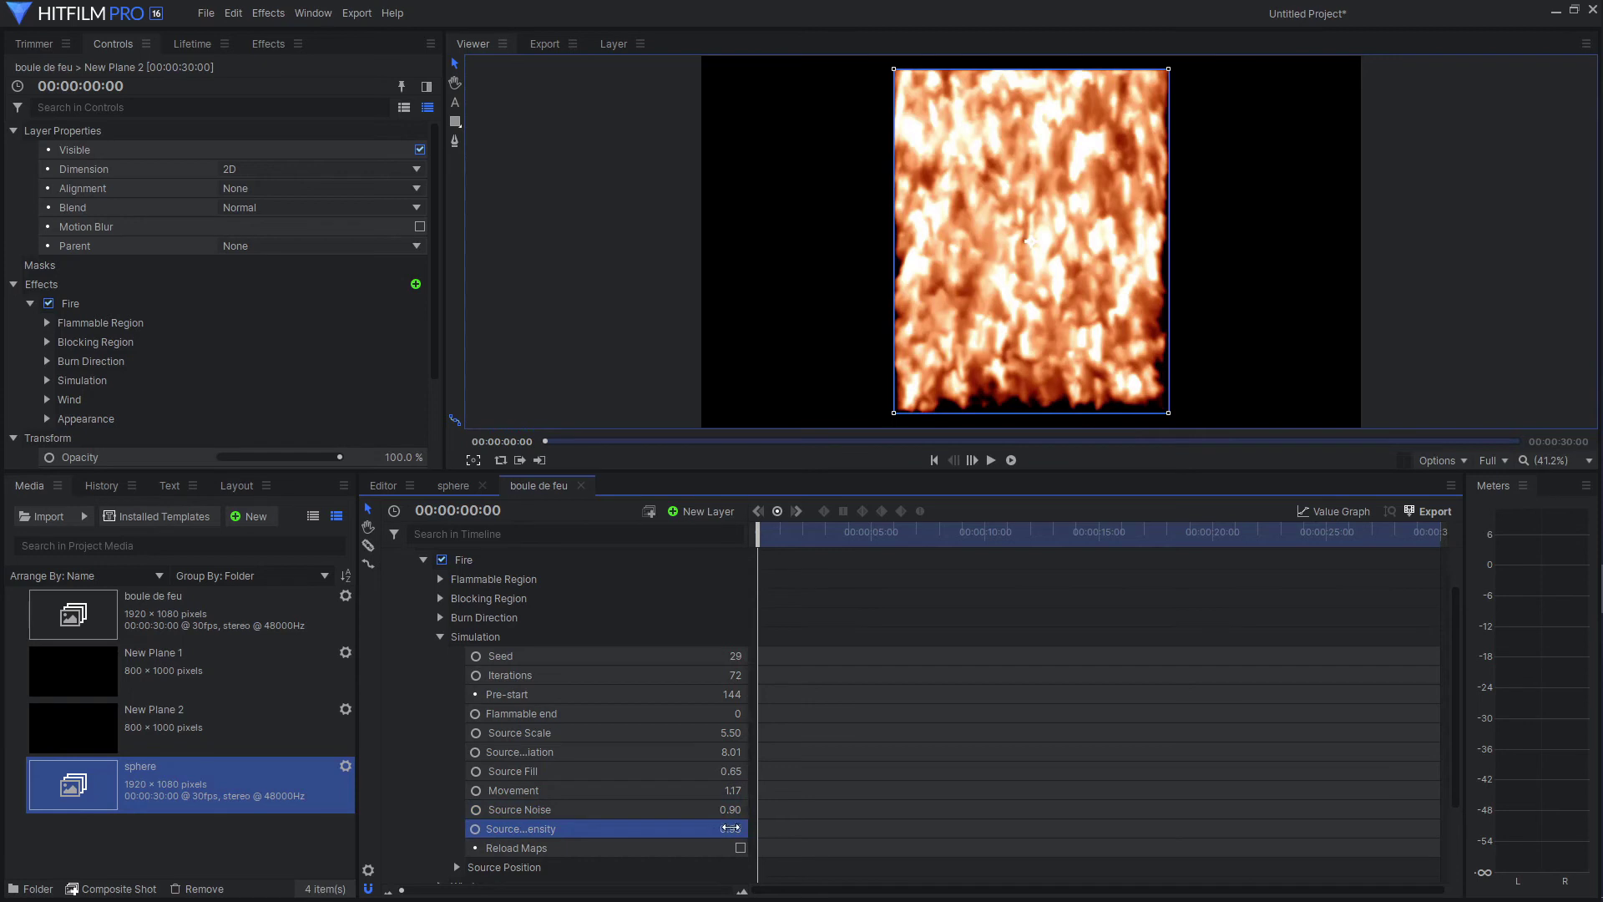
pyautogui.click(730, 827)
pyautogui.write('0.94')
pyautogui.press('Return')
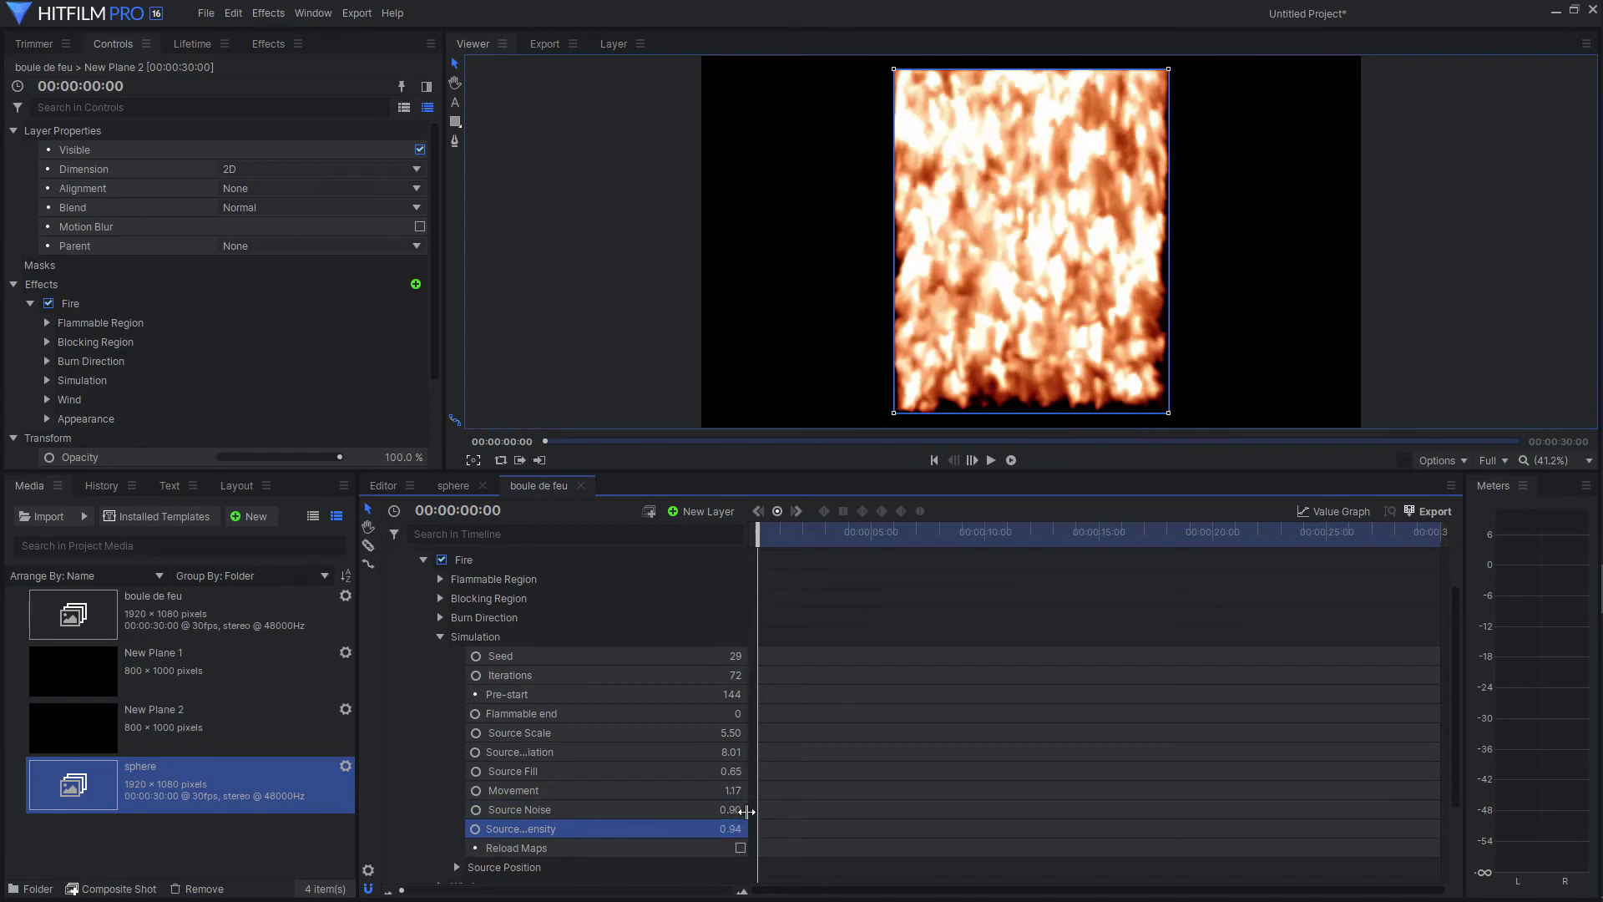
pyautogui.click(440, 637)
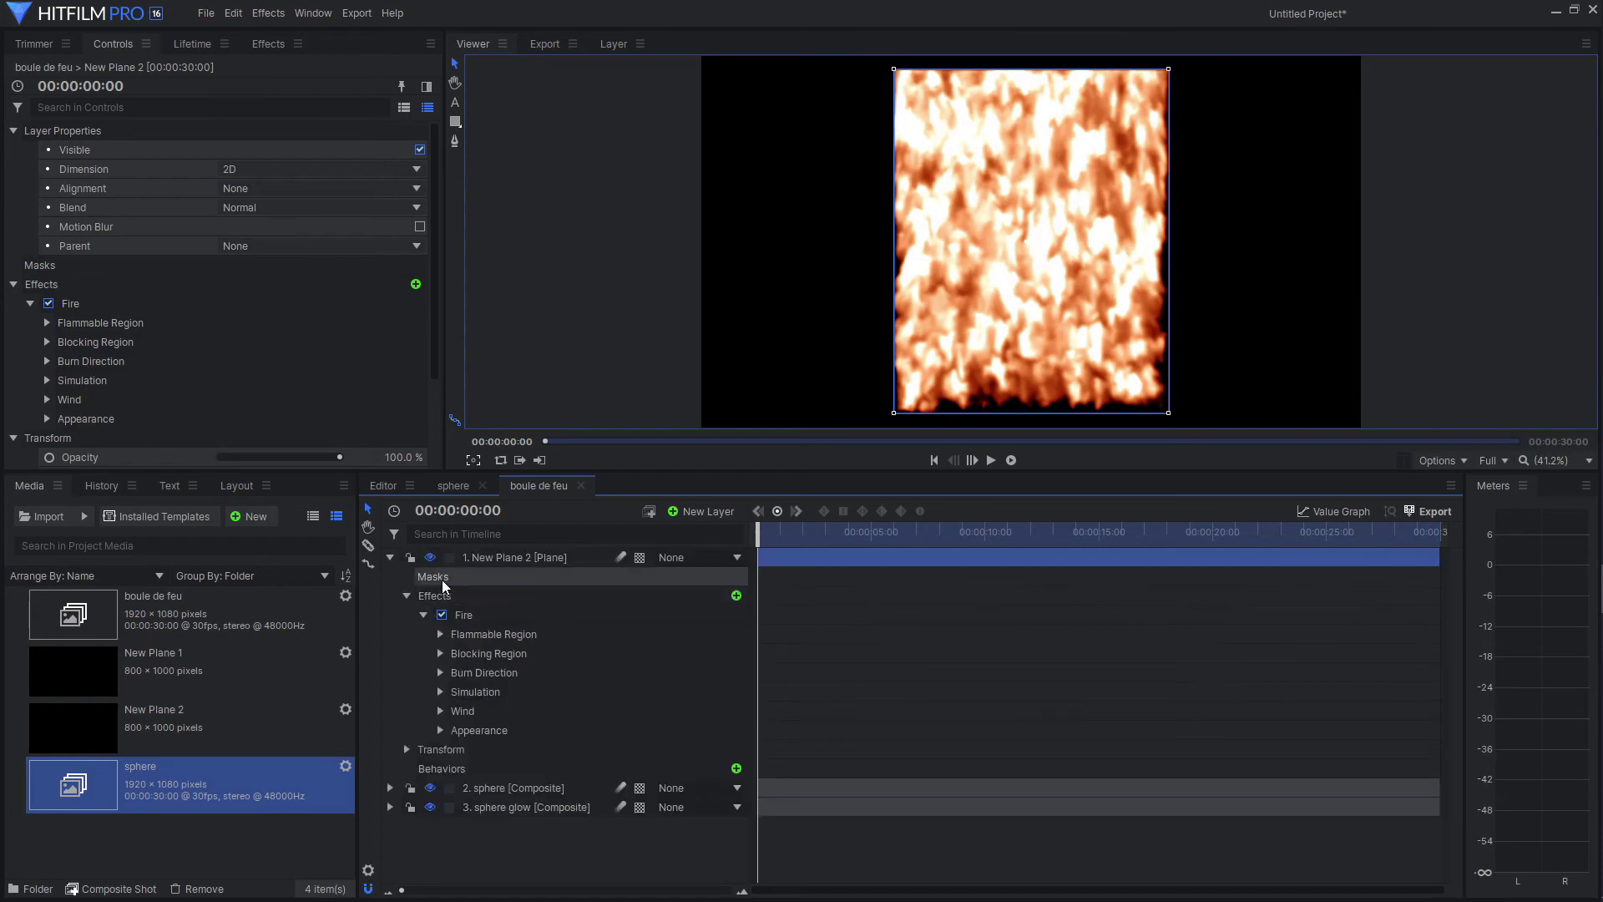
# Step: Draw a small ellipse mask over the middle of the New Plane 2 layer
pyautogui.click(443, 578)
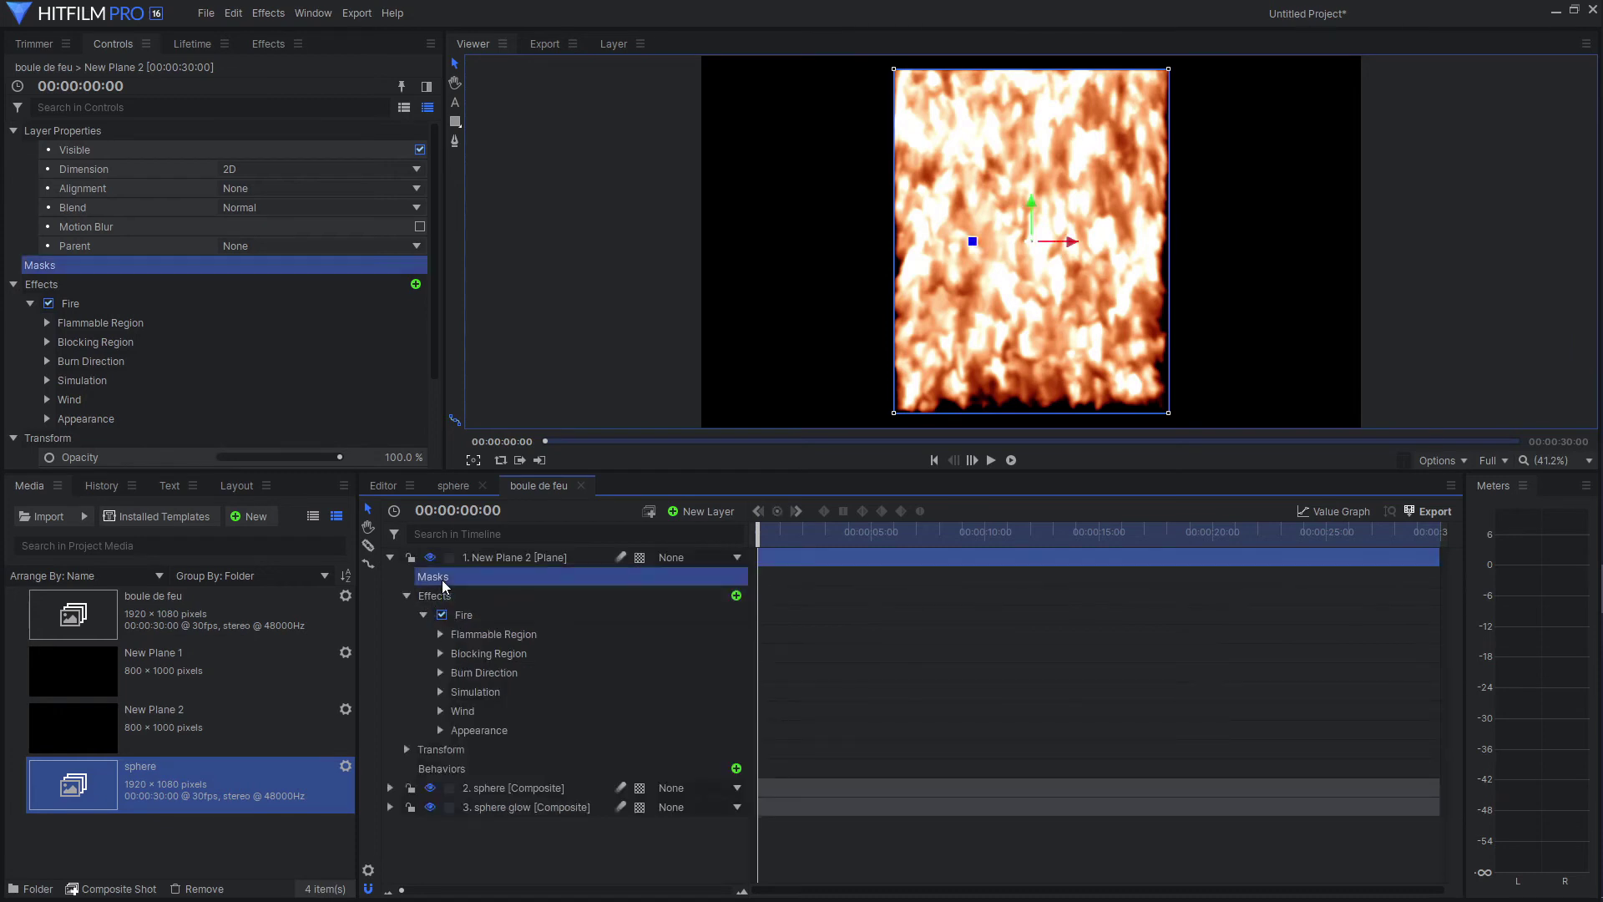
pyautogui.click(455, 123)
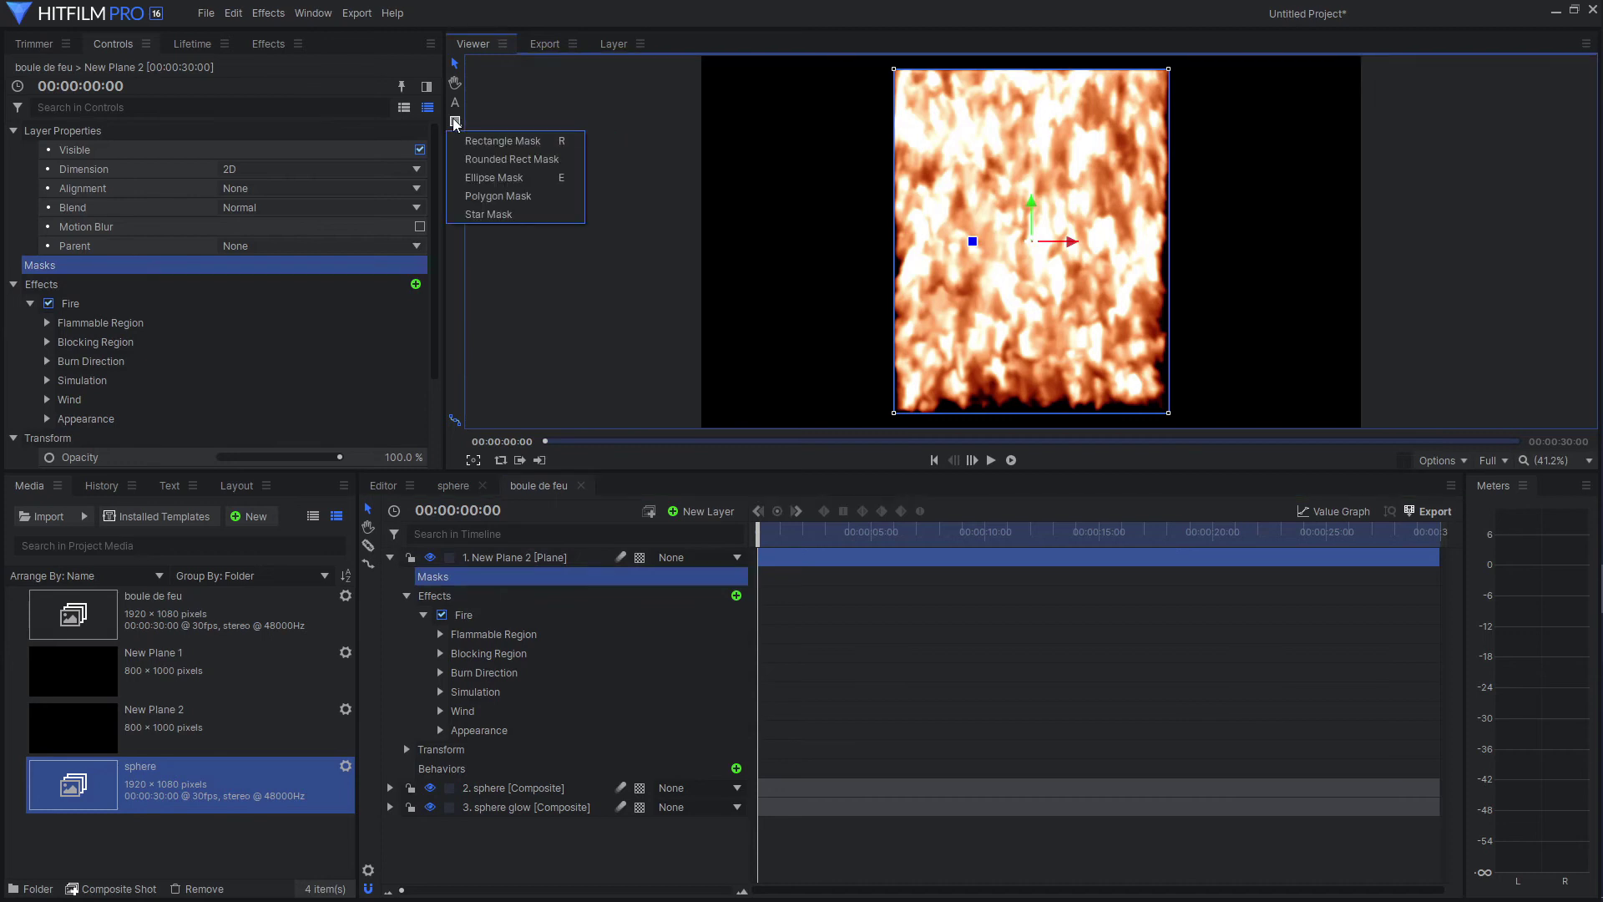
pyautogui.click(501, 178)
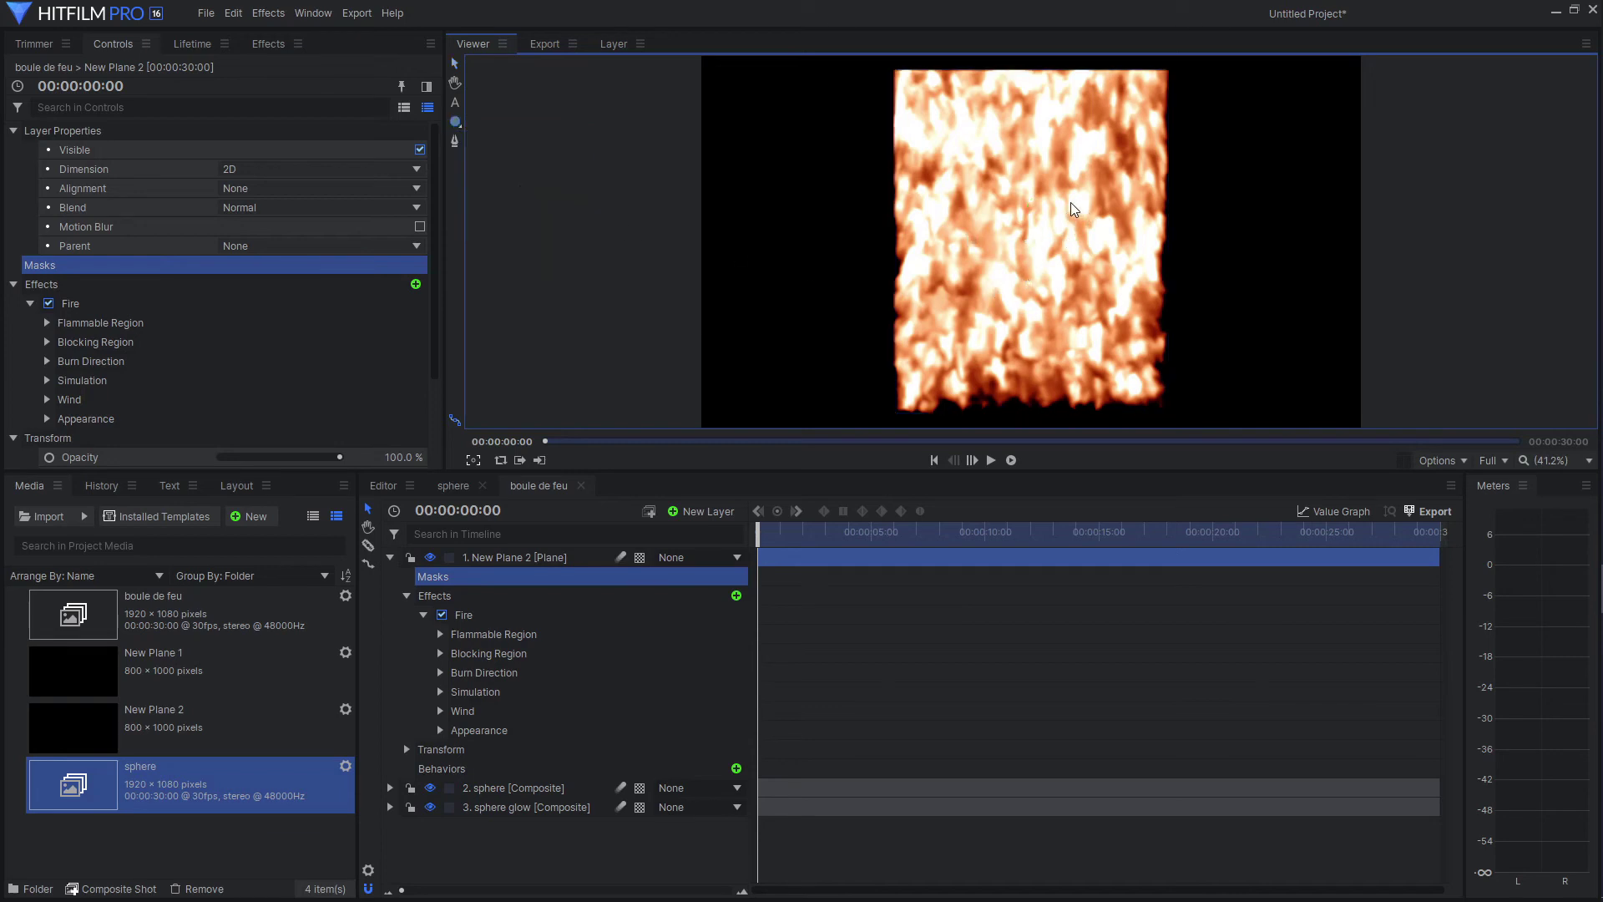
pyautogui.moveTo(1071, 199); pyautogui.dragTo(960, 314)
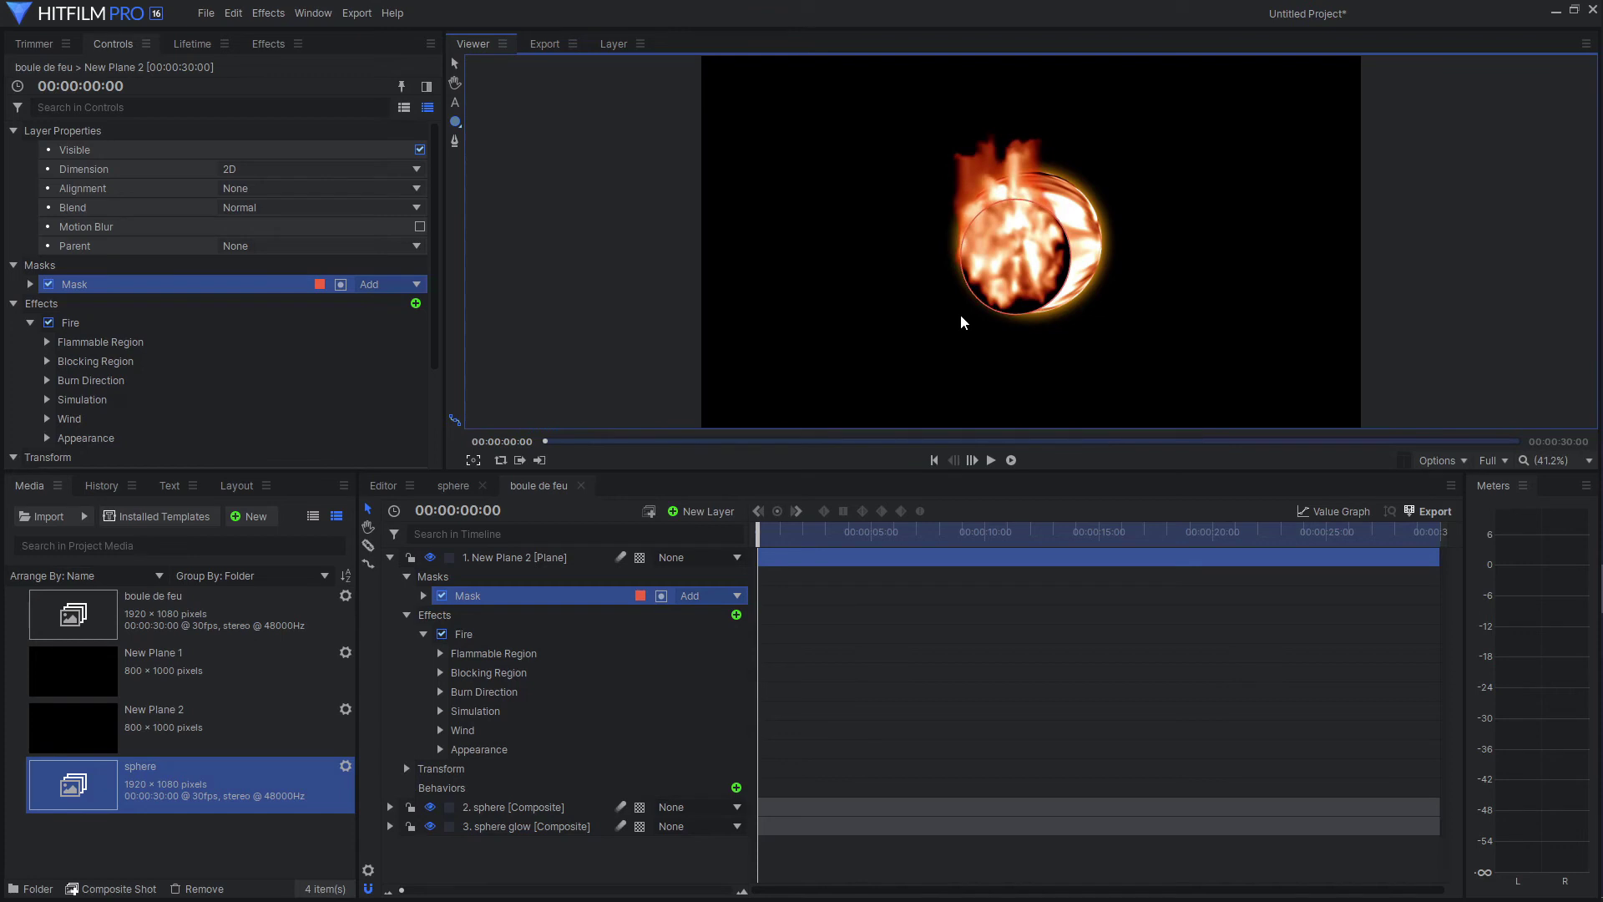
pyautogui.moveTo(961, 316); pyautogui.dragTo(964, 312)
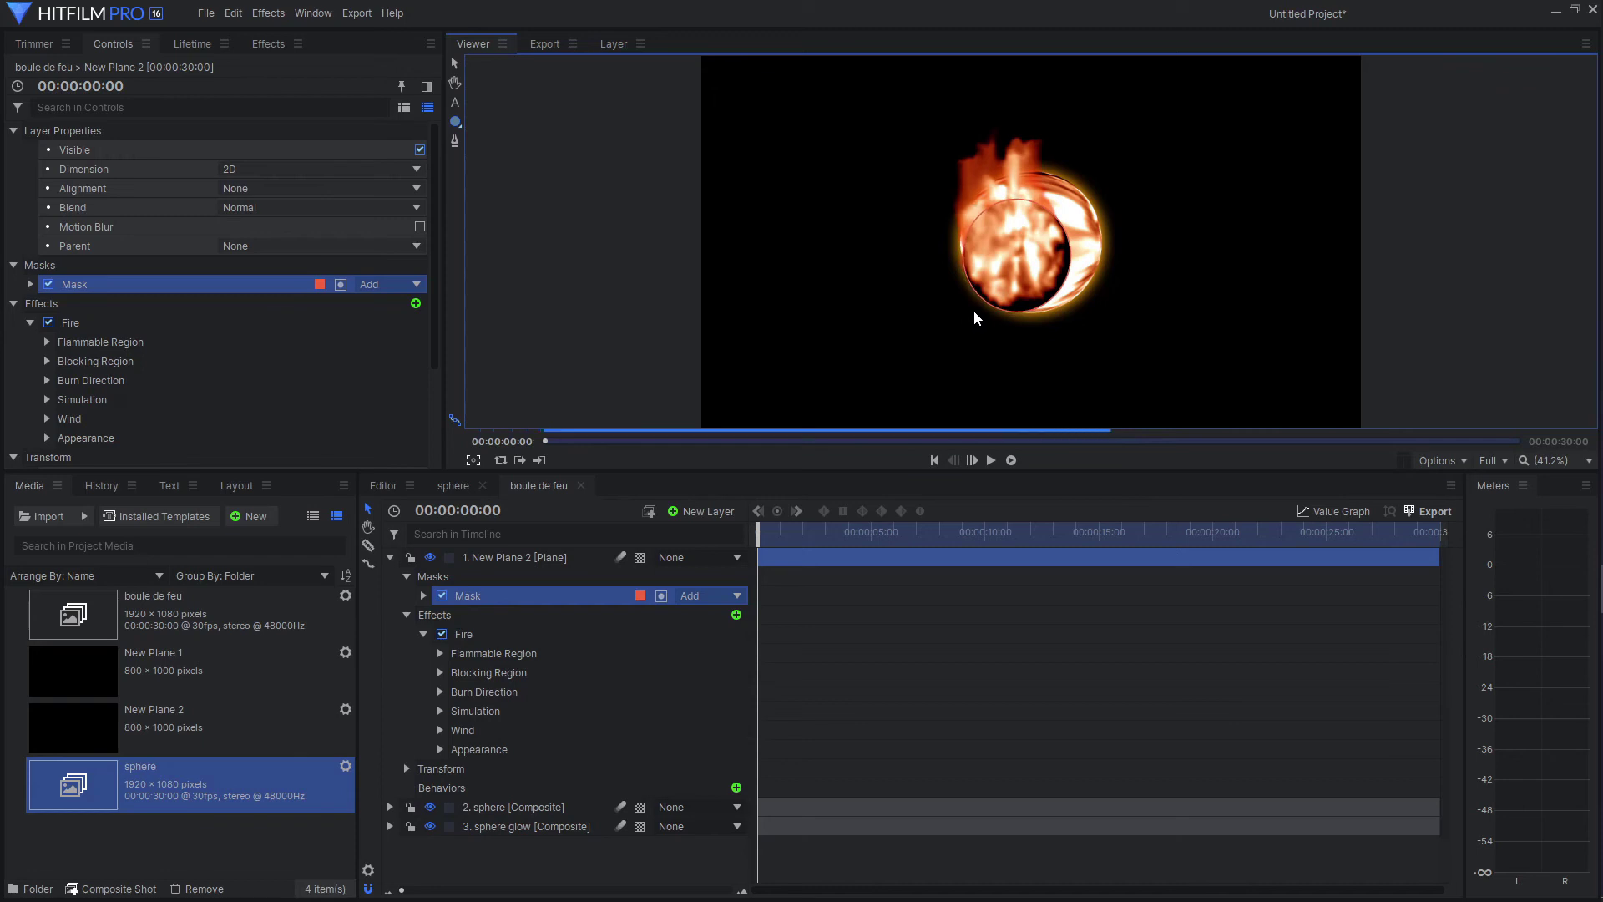
# Step: Enlarge the ellipse mask in width and height into a circle bigger than the sphere beneath
pyautogui.click(454, 64)
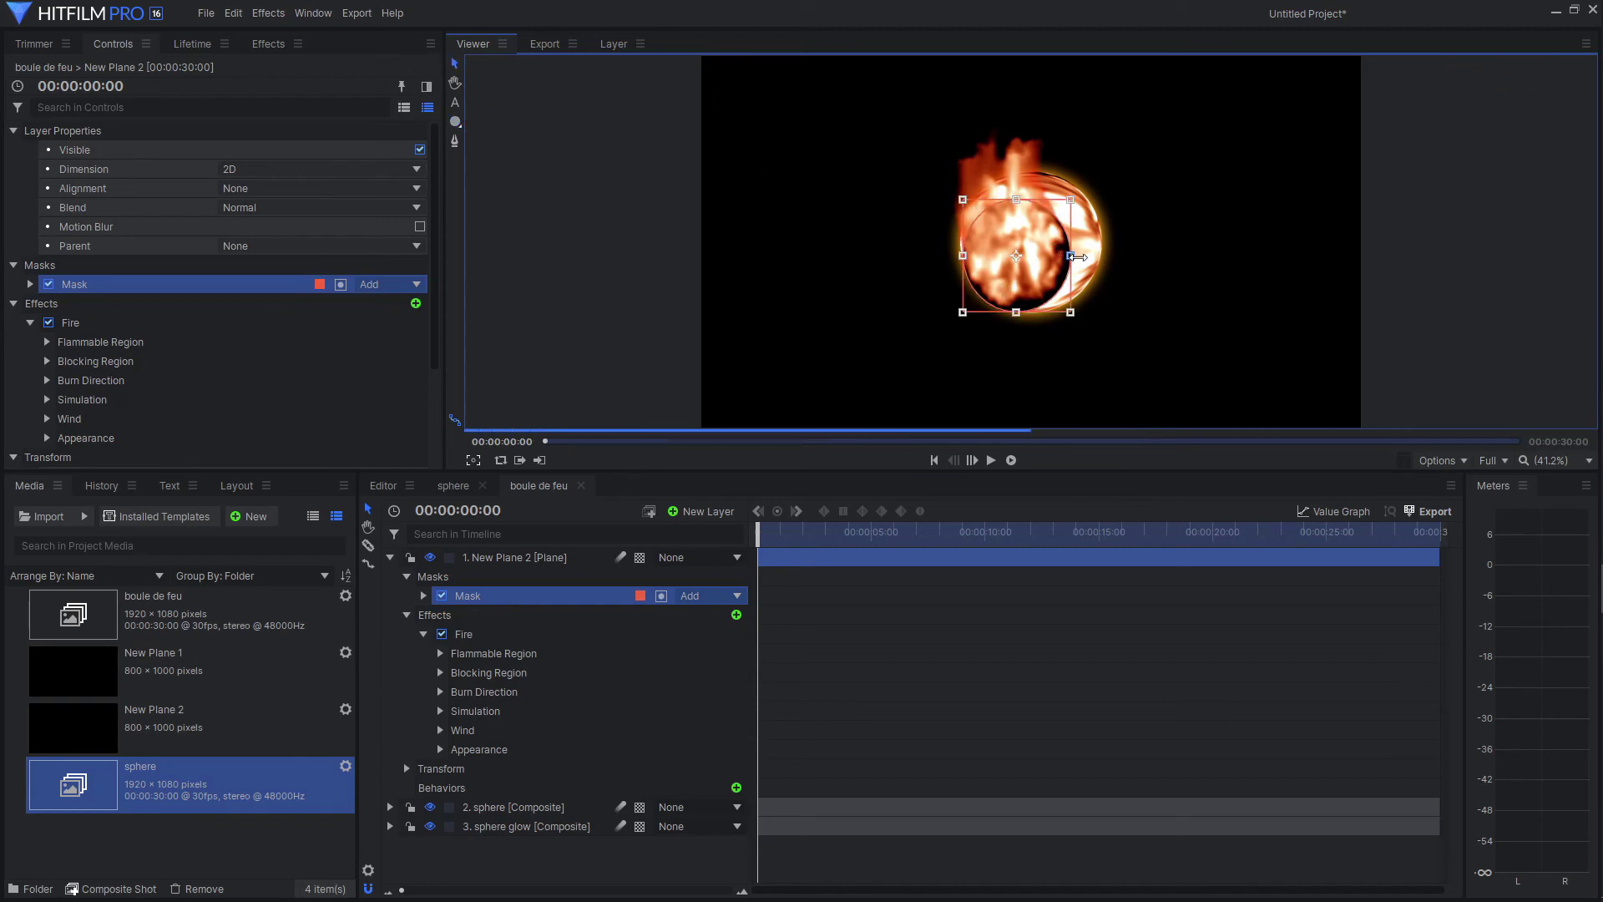
pyautogui.moveTo(1070, 254); pyautogui.dragTo(1109, 255)
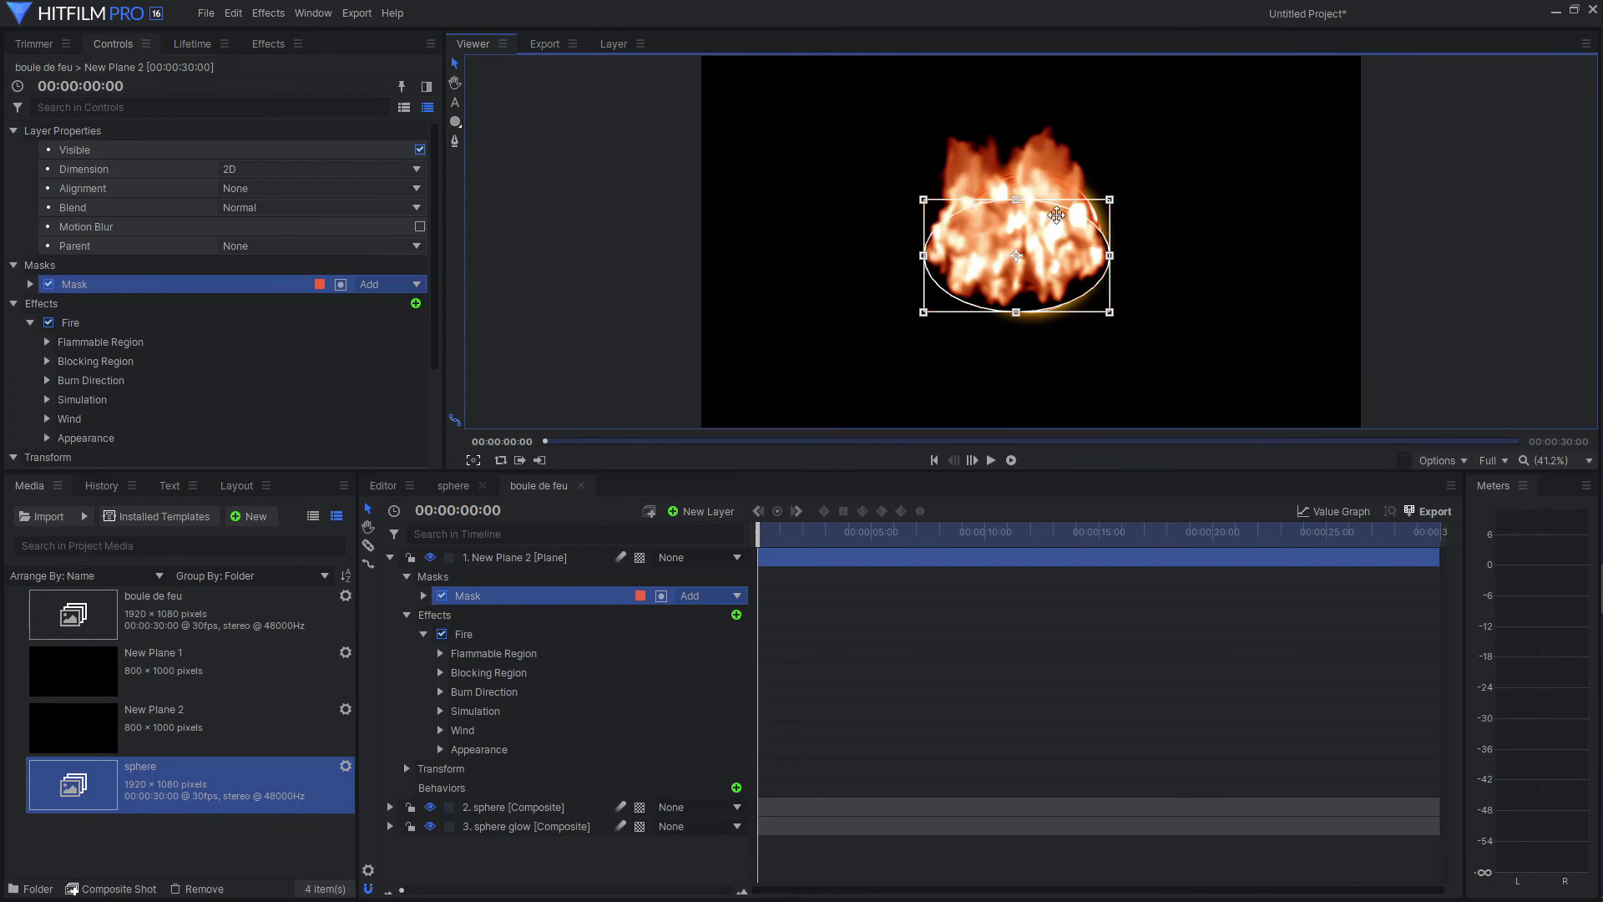
pyautogui.moveTo(1026, 200); pyautogui.dragTo(1042, 159)
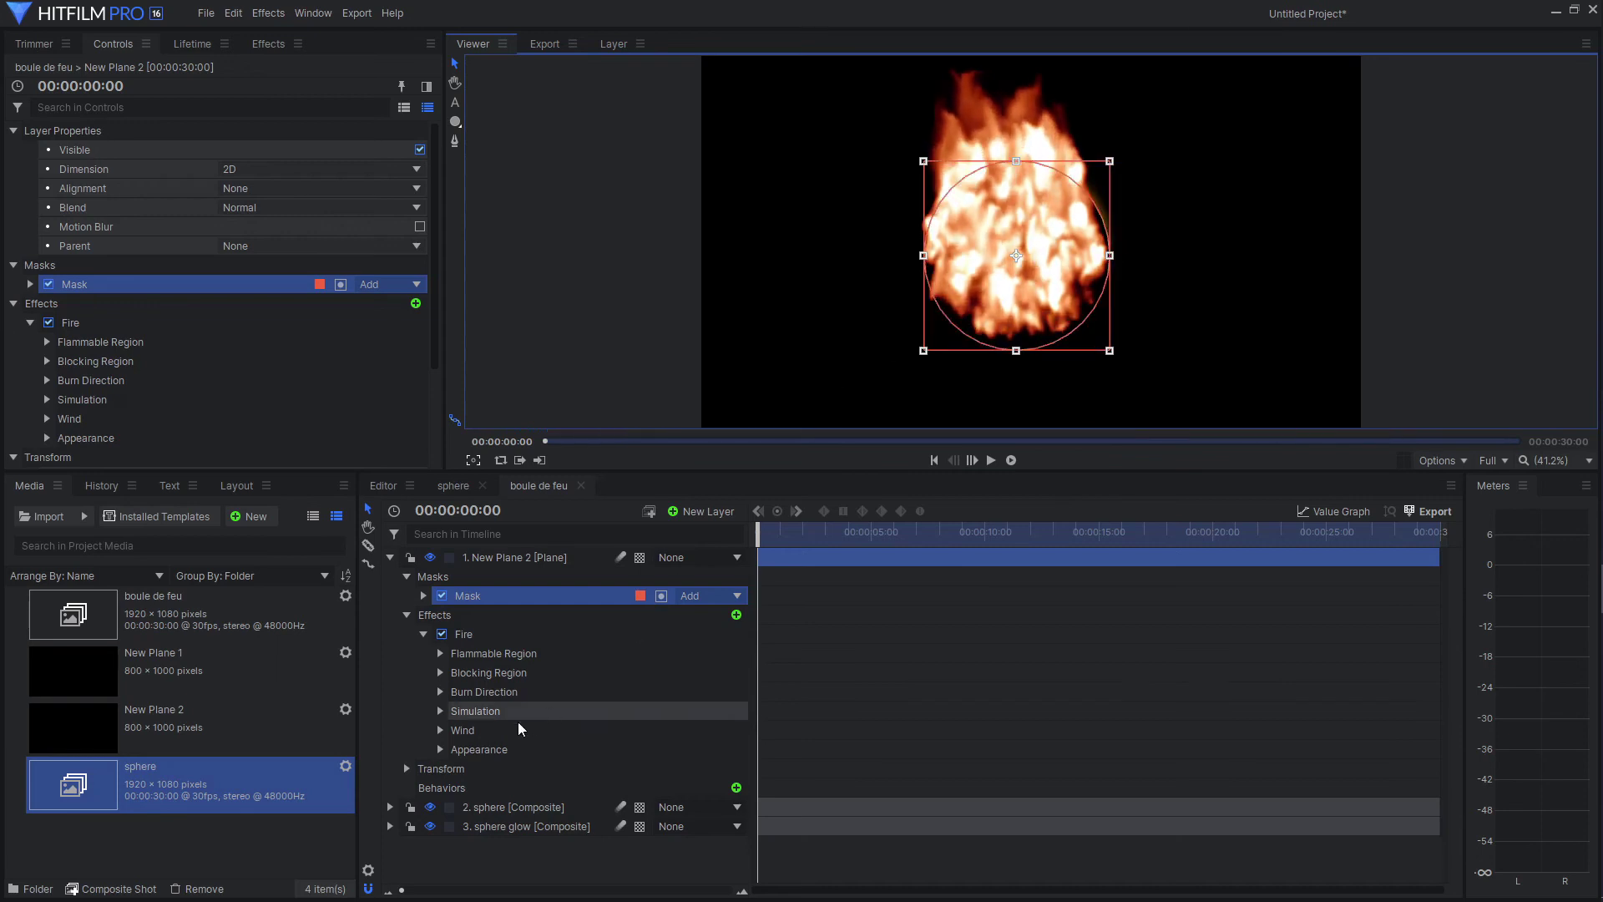
# Step: Lower the plane's opacity to 43%, centre the mask on the sphere and scale it to about 172% by 158%
pyautogui.click(408, 769)
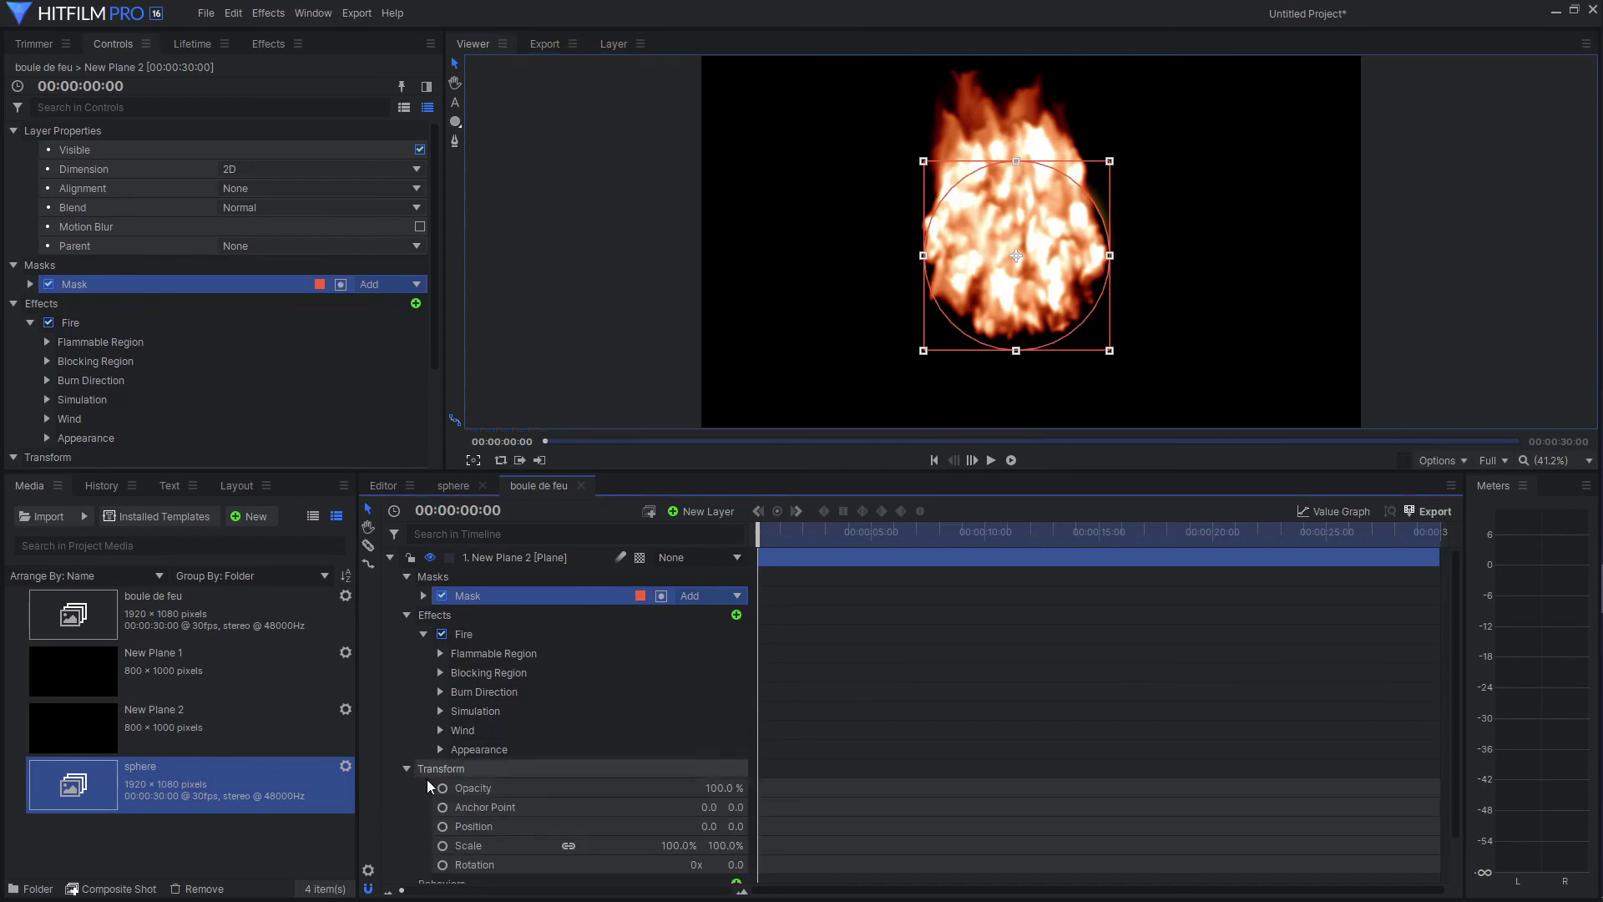
pyautogui.moveTo(724, 788); pyautogui.dragTo(677, 789)
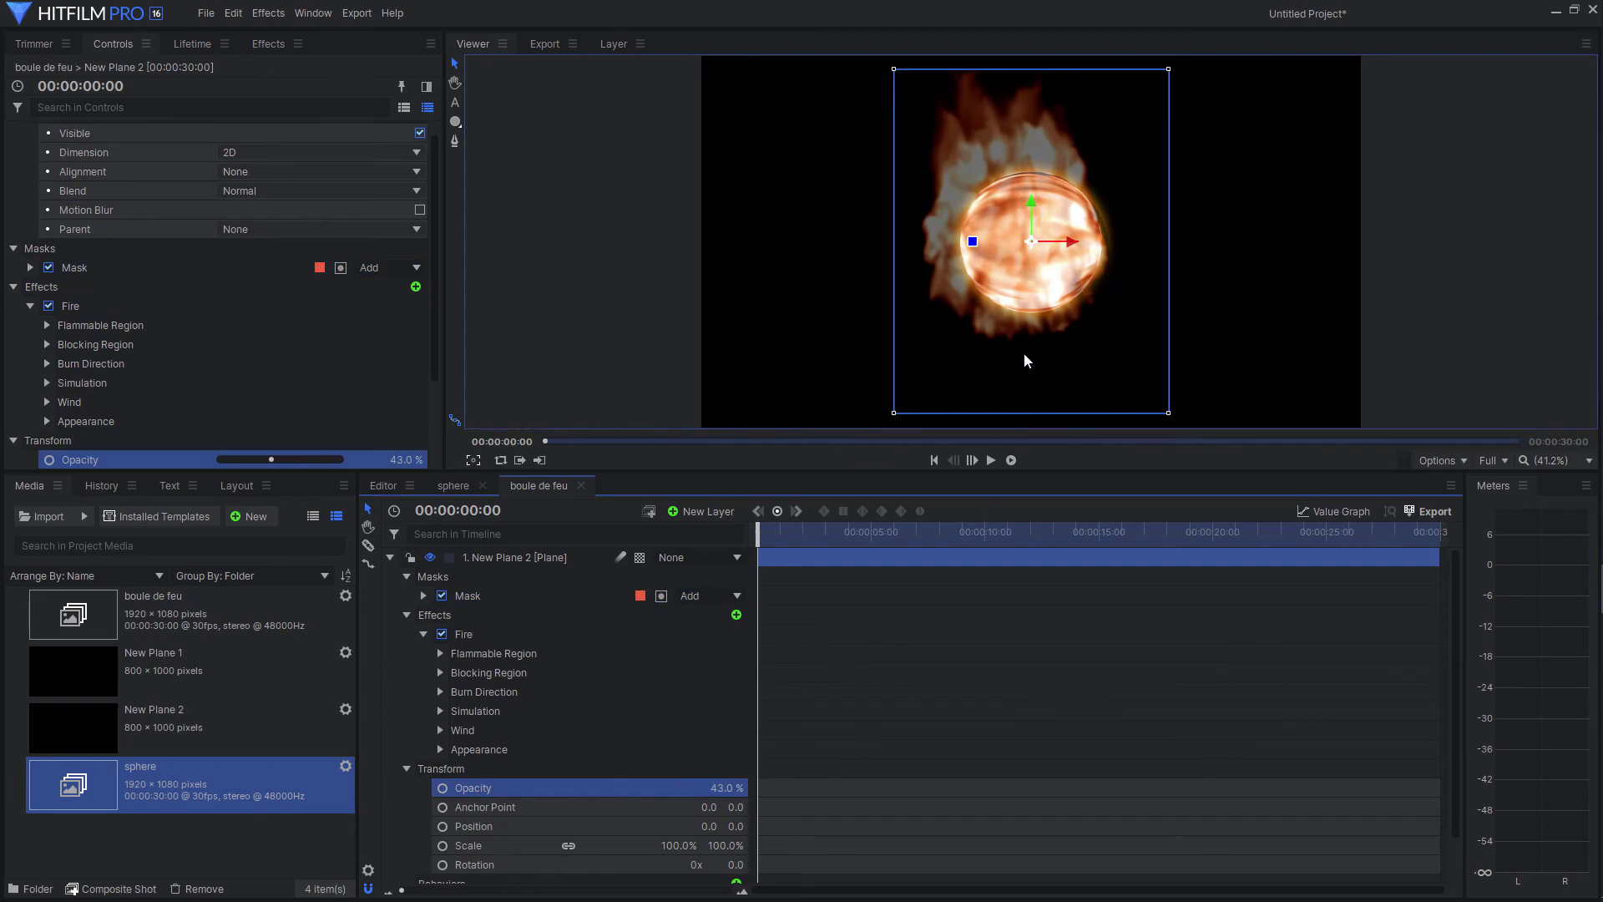
pyautogui.click(503, 596)
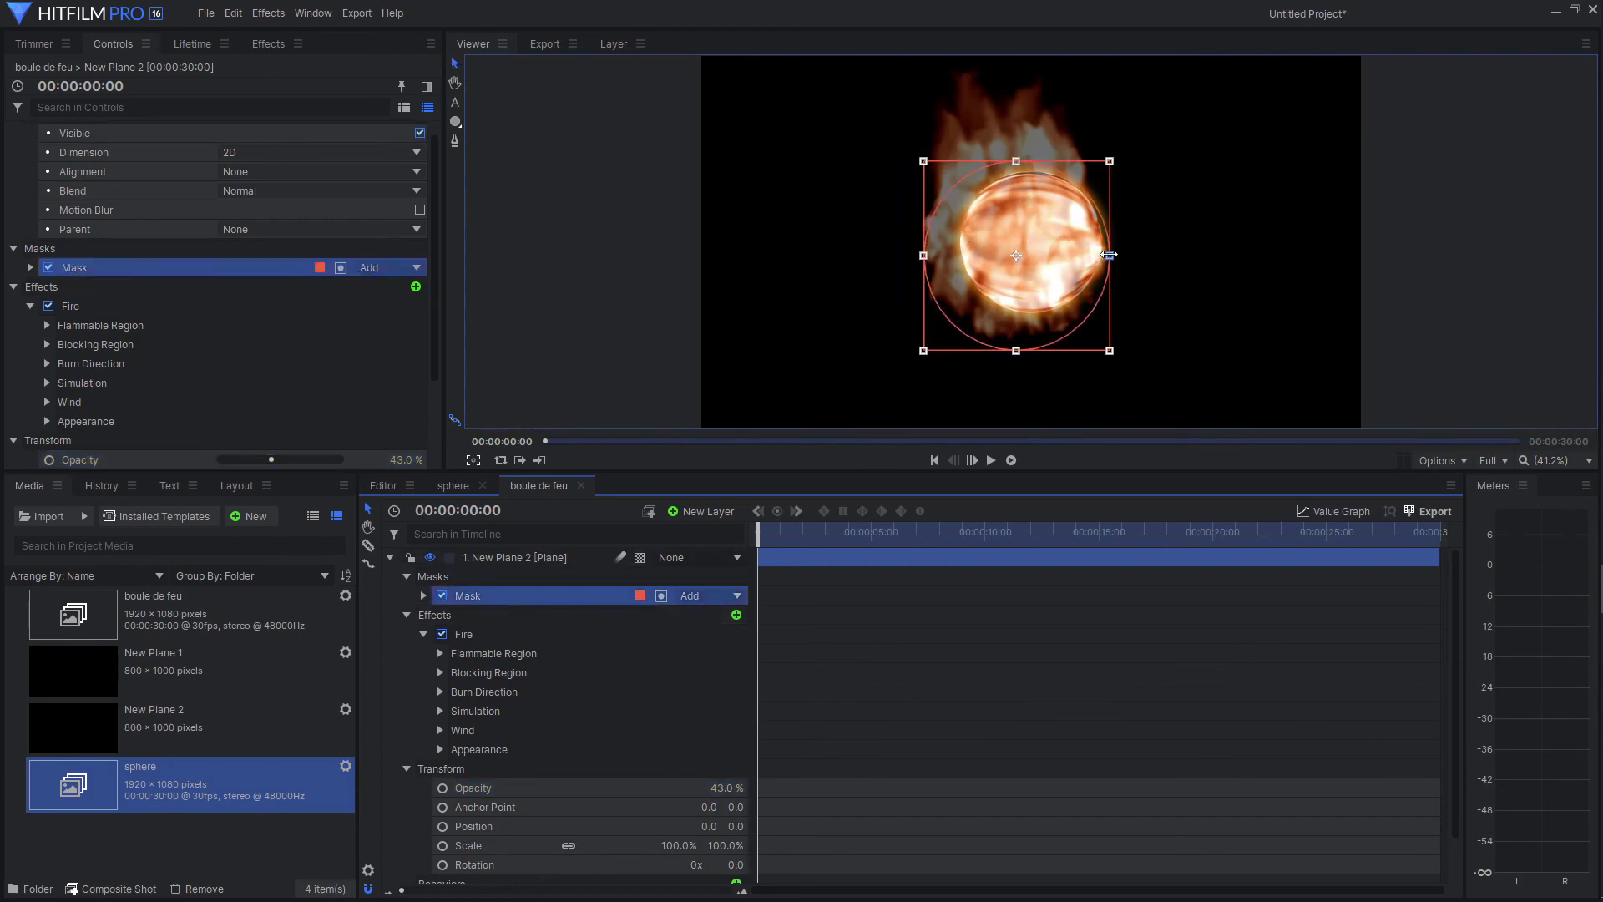
pyautogui.moveTo(1015, 261); pyautogui.dragTo(1033, 253)
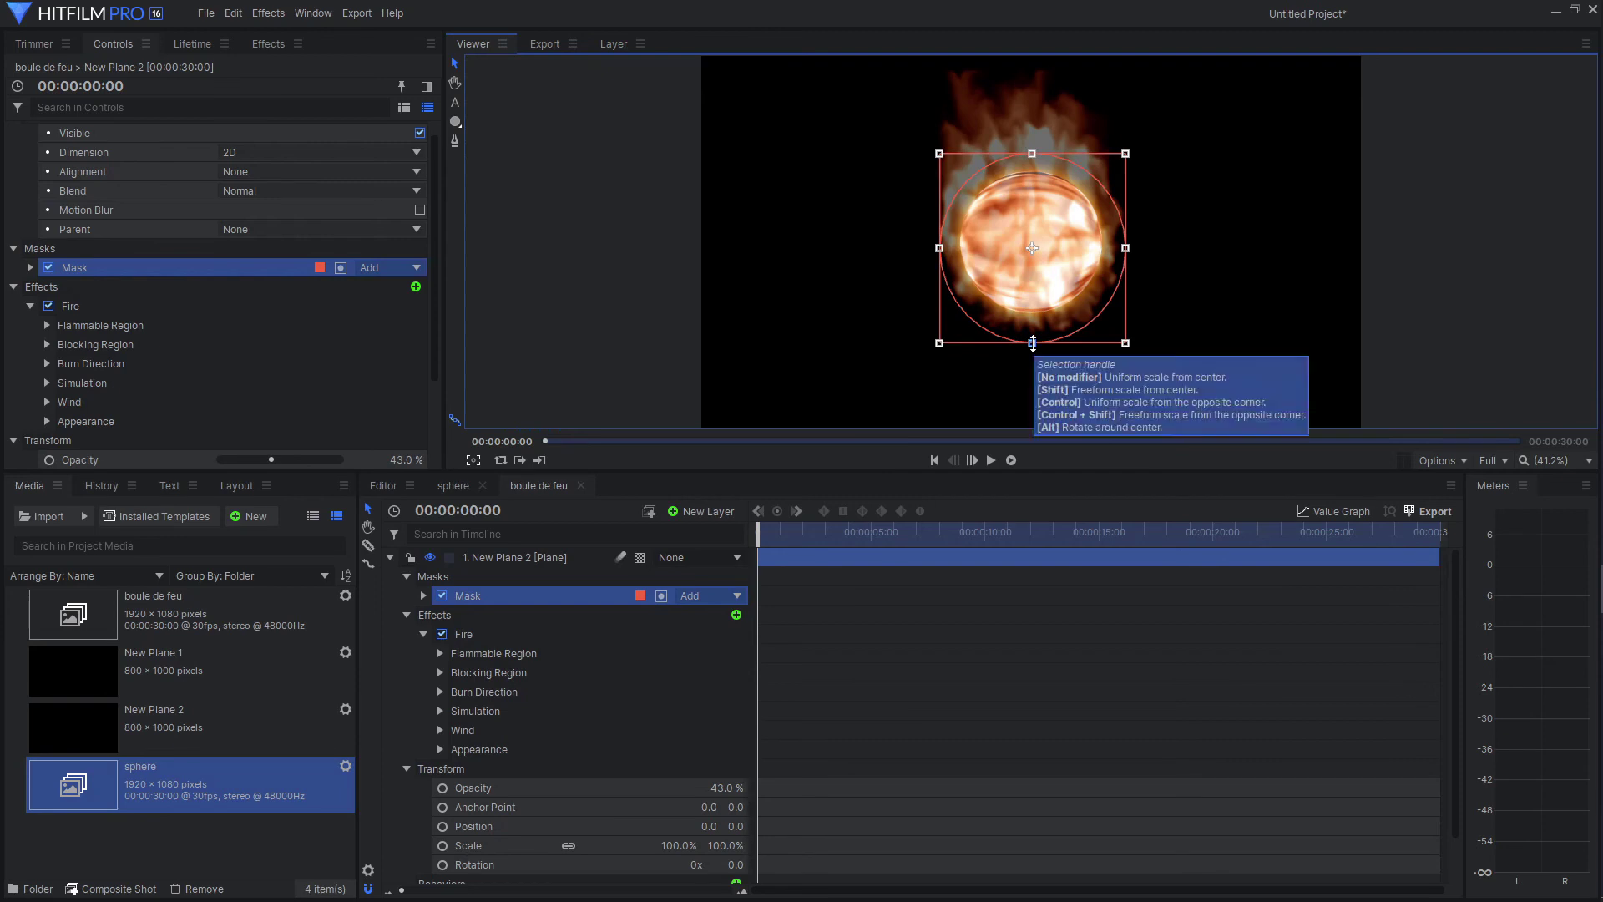
pyautogui.moveTo(1032, 345); pyautogui.dragTo(1033, 339)
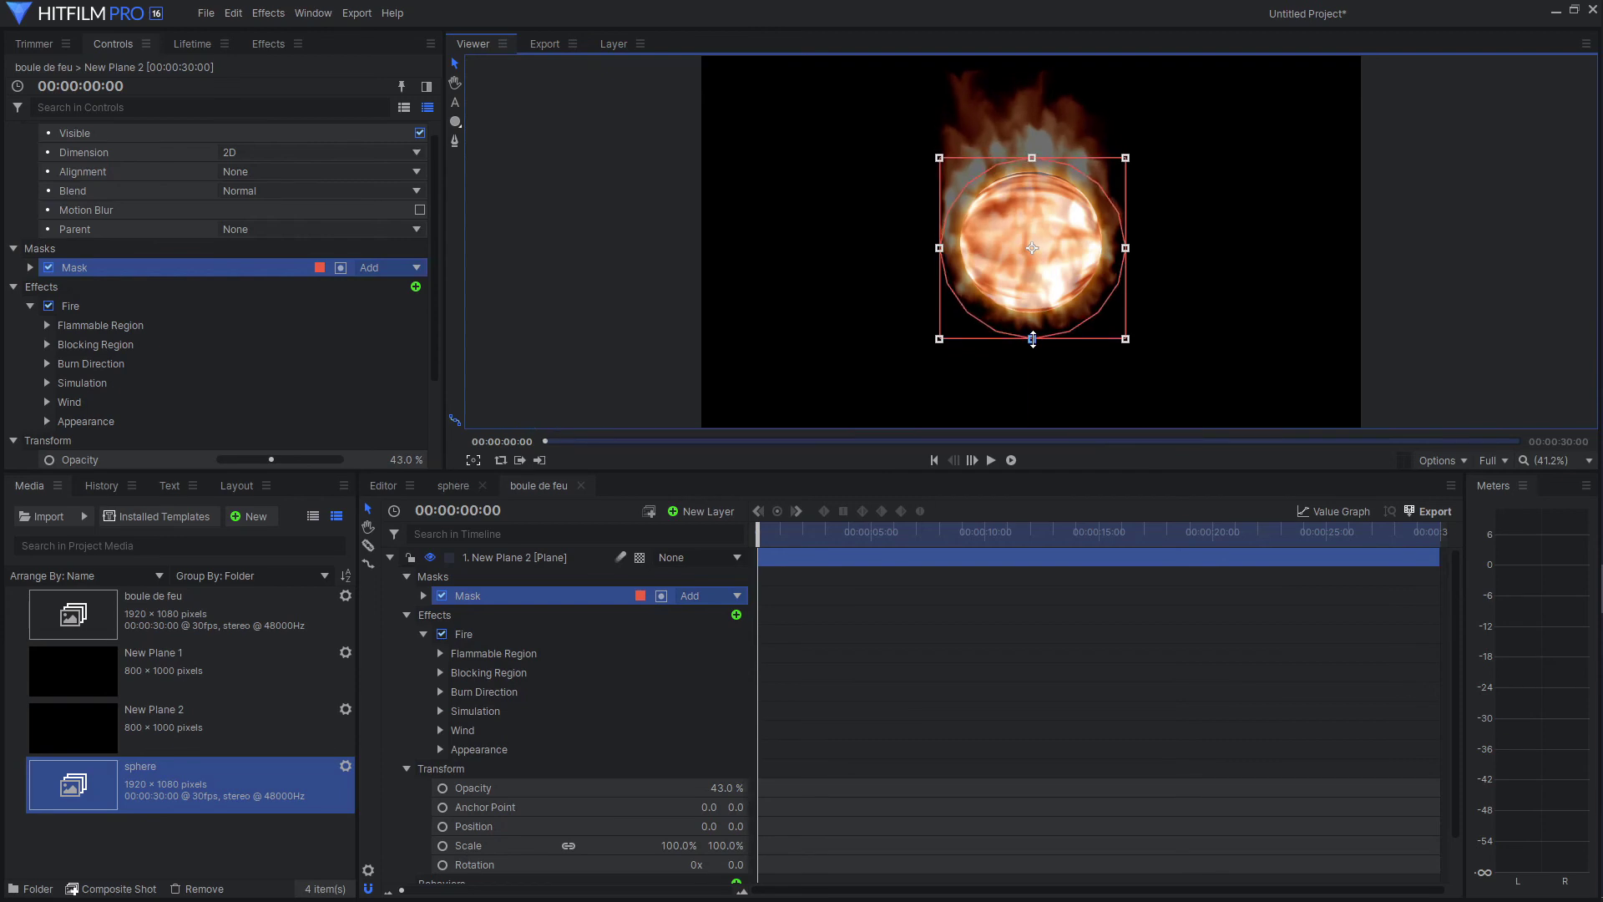
pyautogui.moveTo(1033, 339); pyautogui.dragTo(1033, 338)
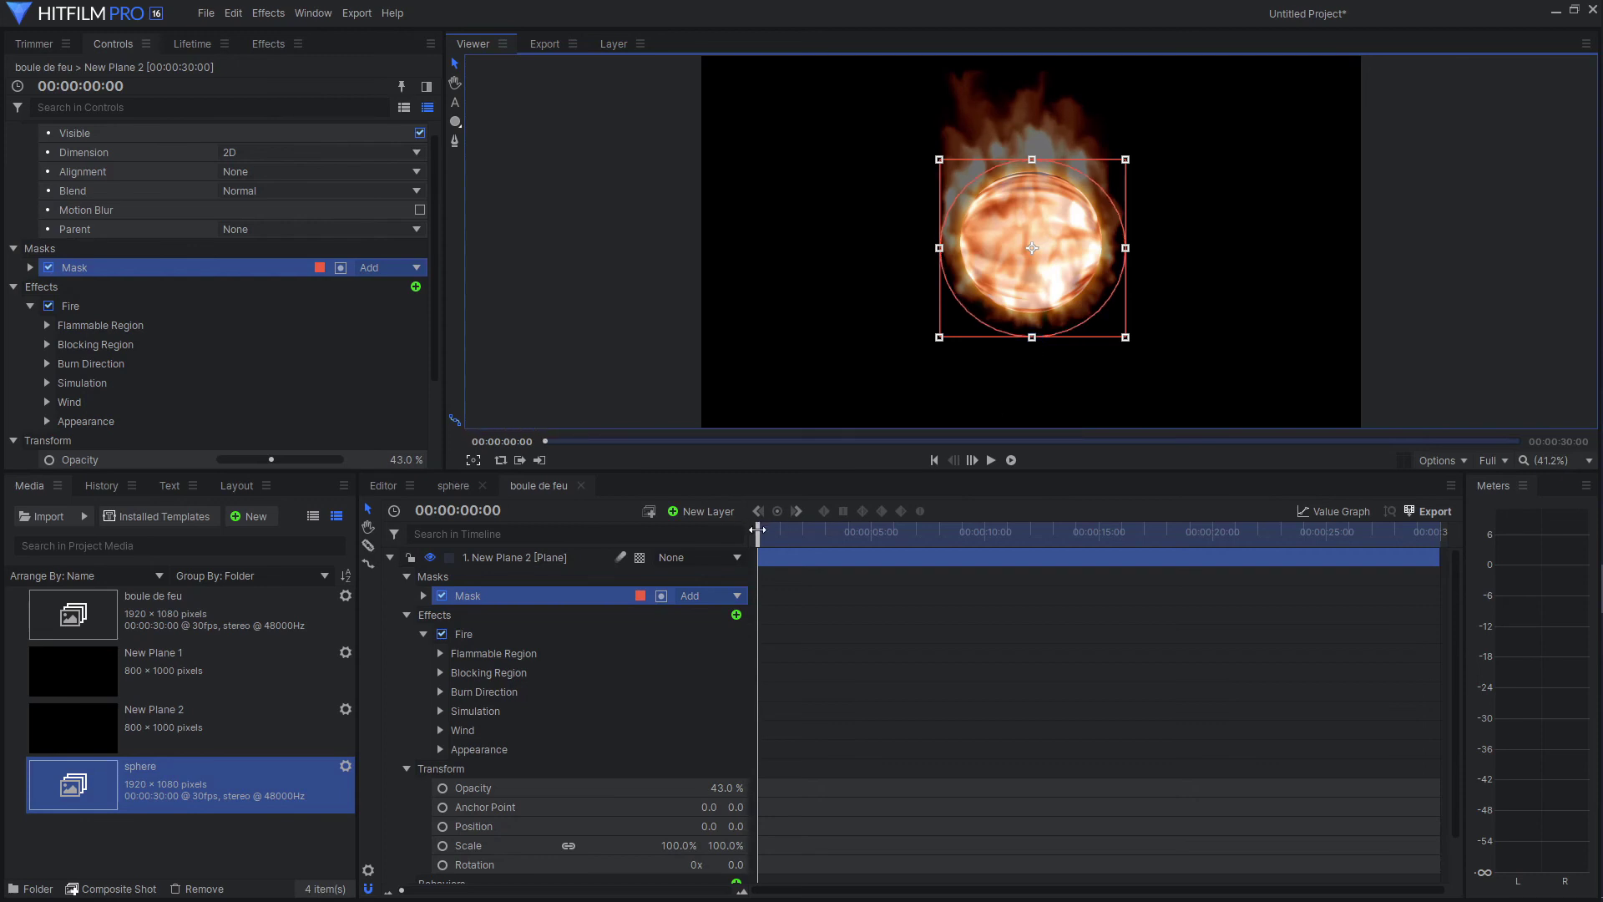
pyautogui.moveTo(756, 529)
pyautogui.mouseDown()
pyautogui.moveTo(917, 535)
pyautogui.moveTo(750, 547)
pyautogui.mouseUp()
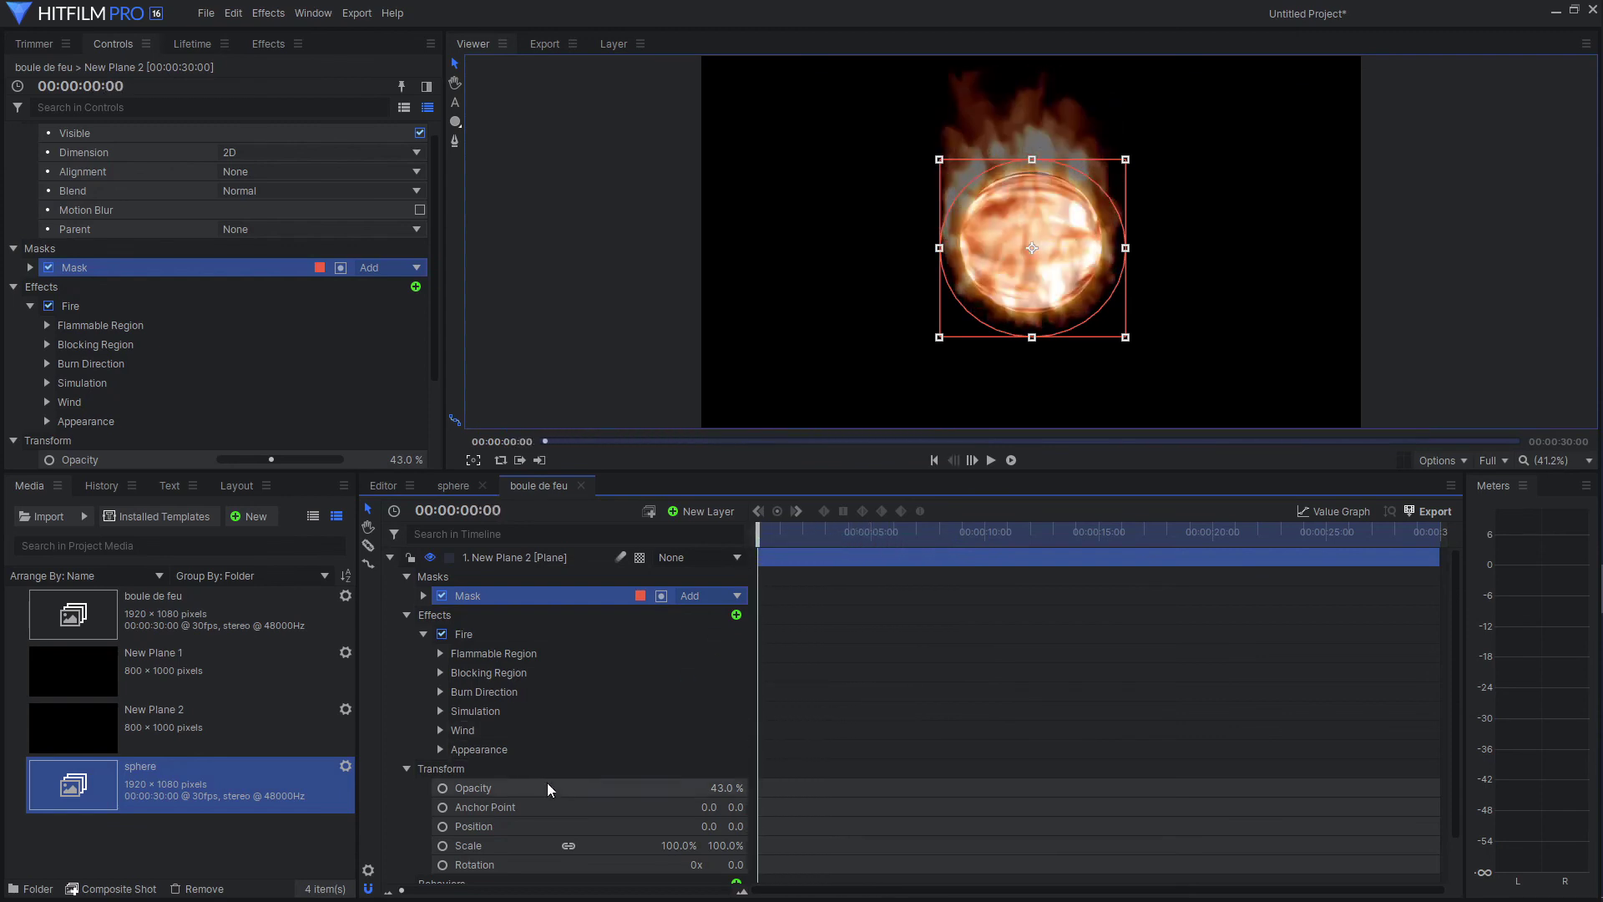
# Step: Restore the New Plane 2 layer's opacity to 100% and preview the fire animation
pyautogui.click(684, 789)
pyautogui.press('Return')
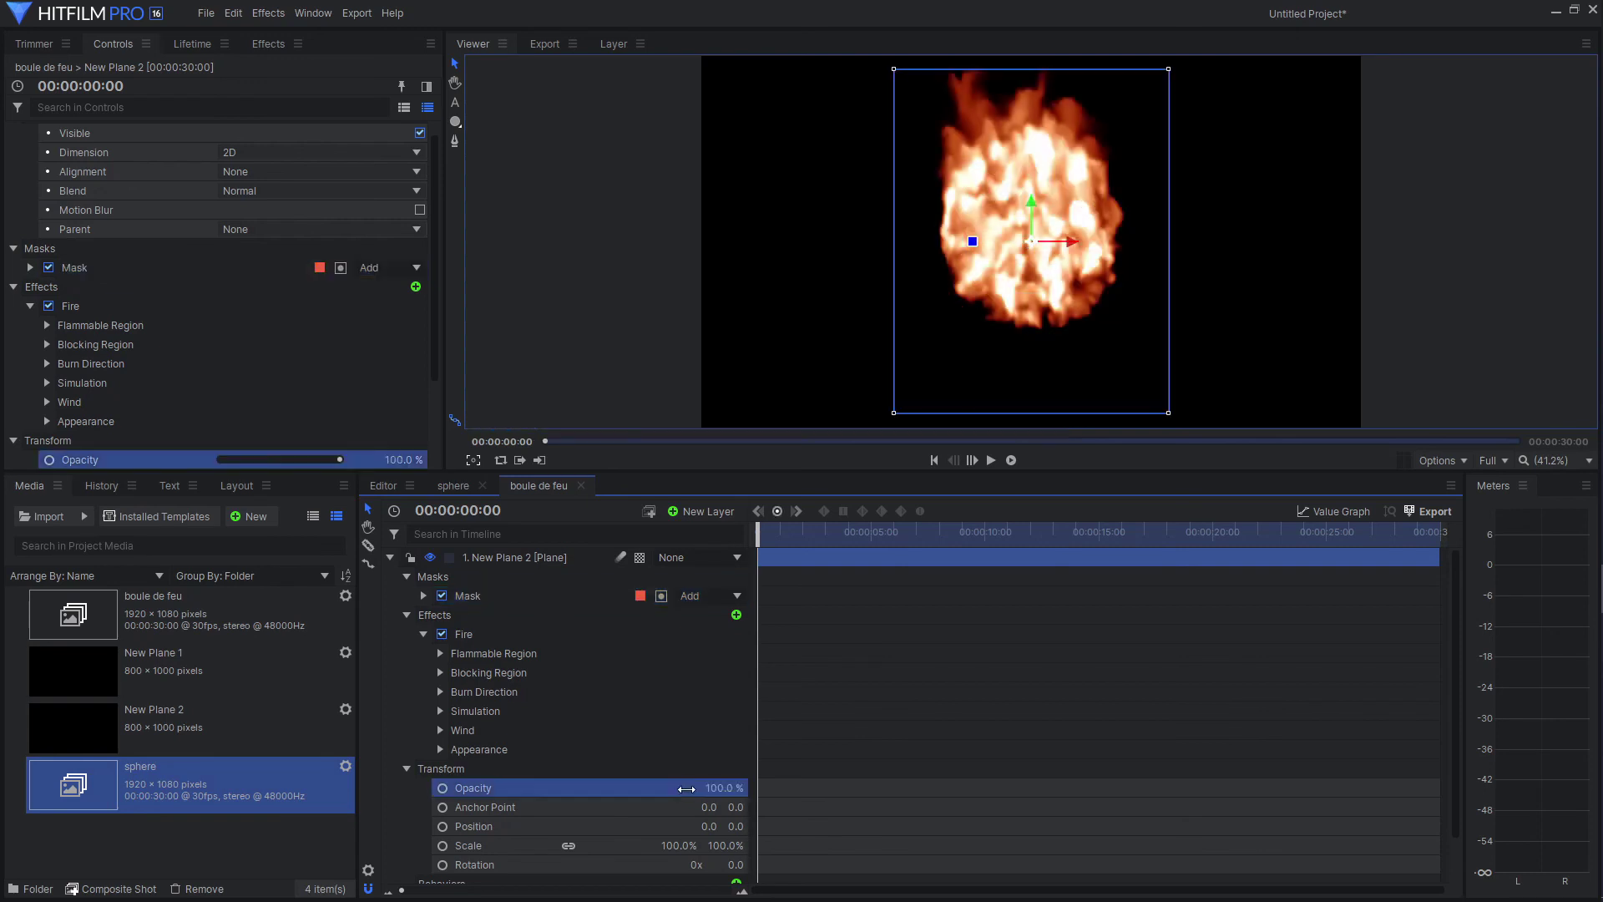
pyautogui.click(992, 460)
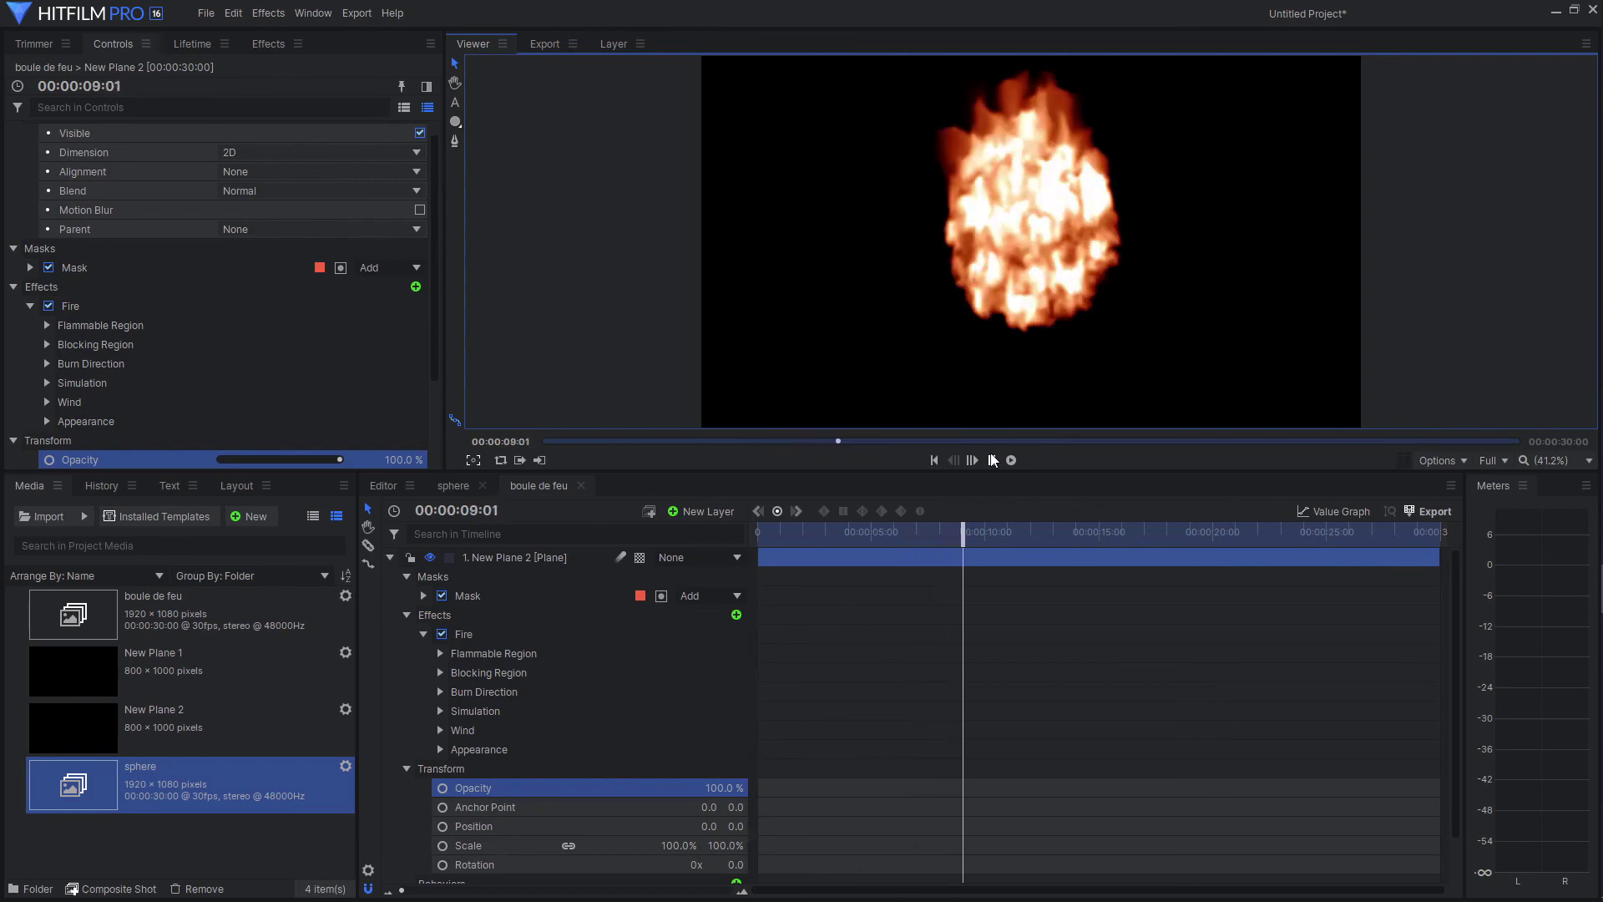
pyautogui.click(993, 460)
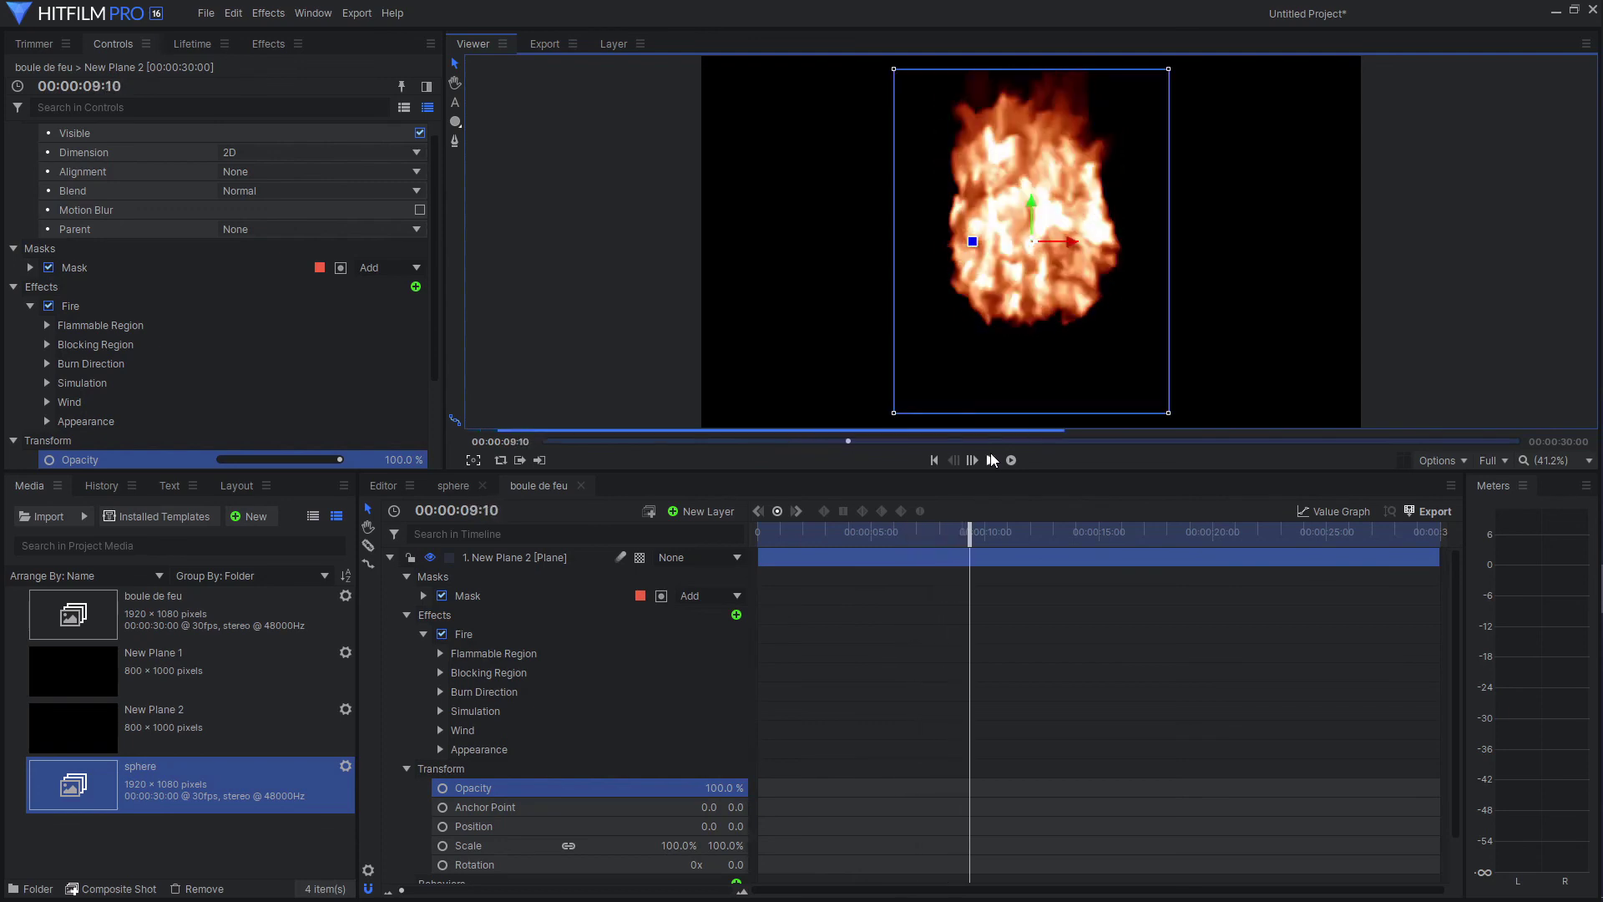
# Step: Reduce the mask's scale to 163.0% wide and 150.2% high, and play the shot from the start
pyautogui.click(423, 595)
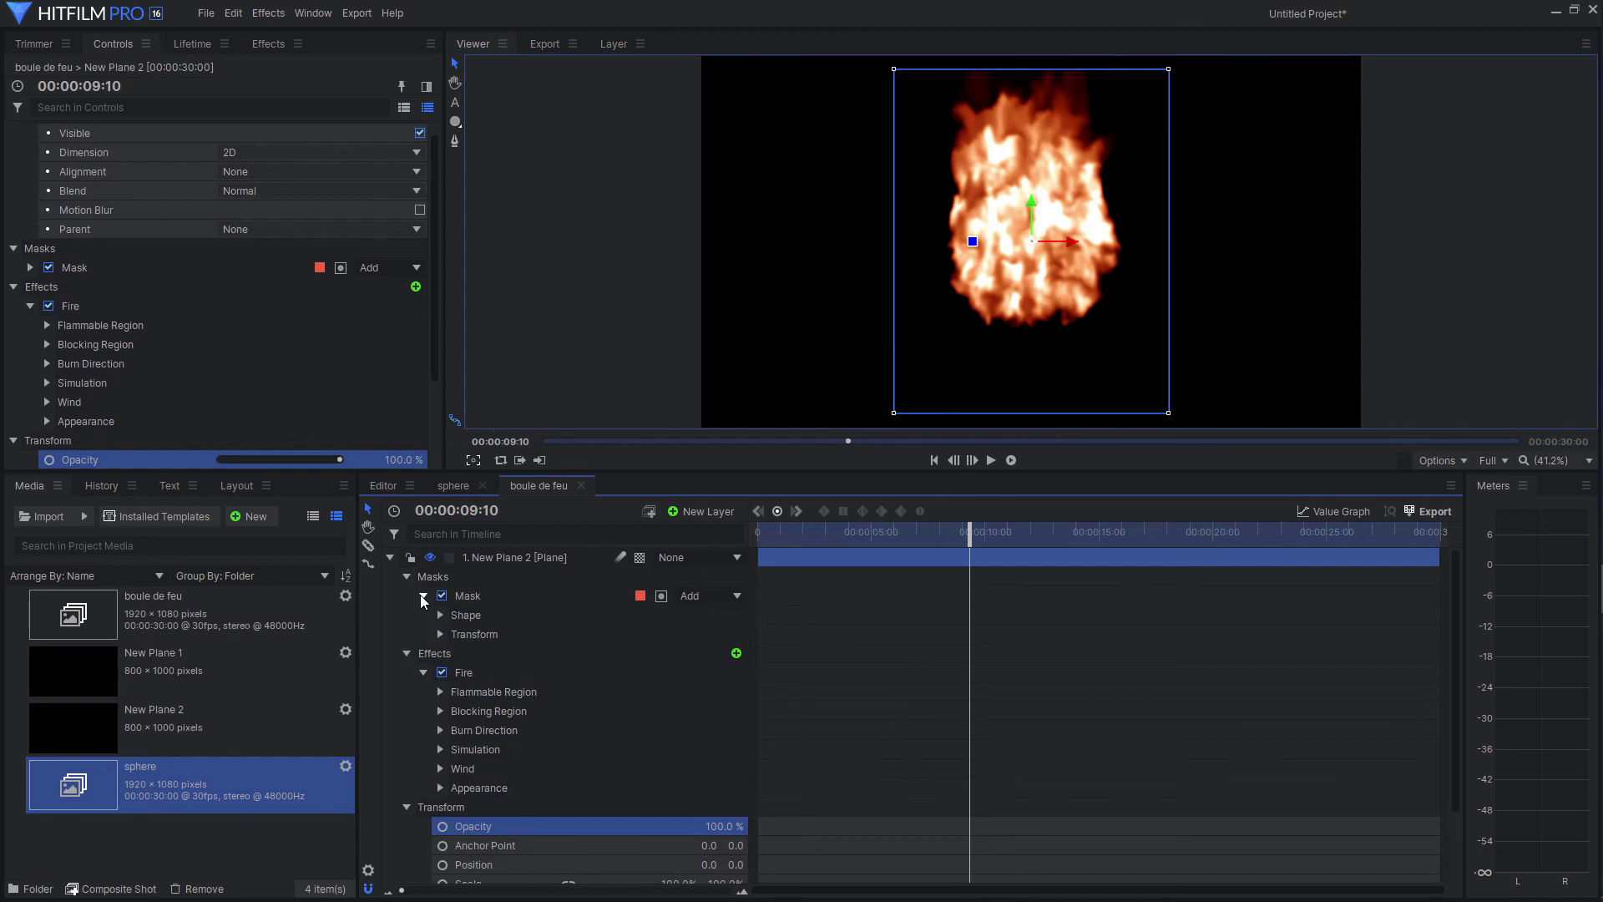
pyautogui.click(439, 634)
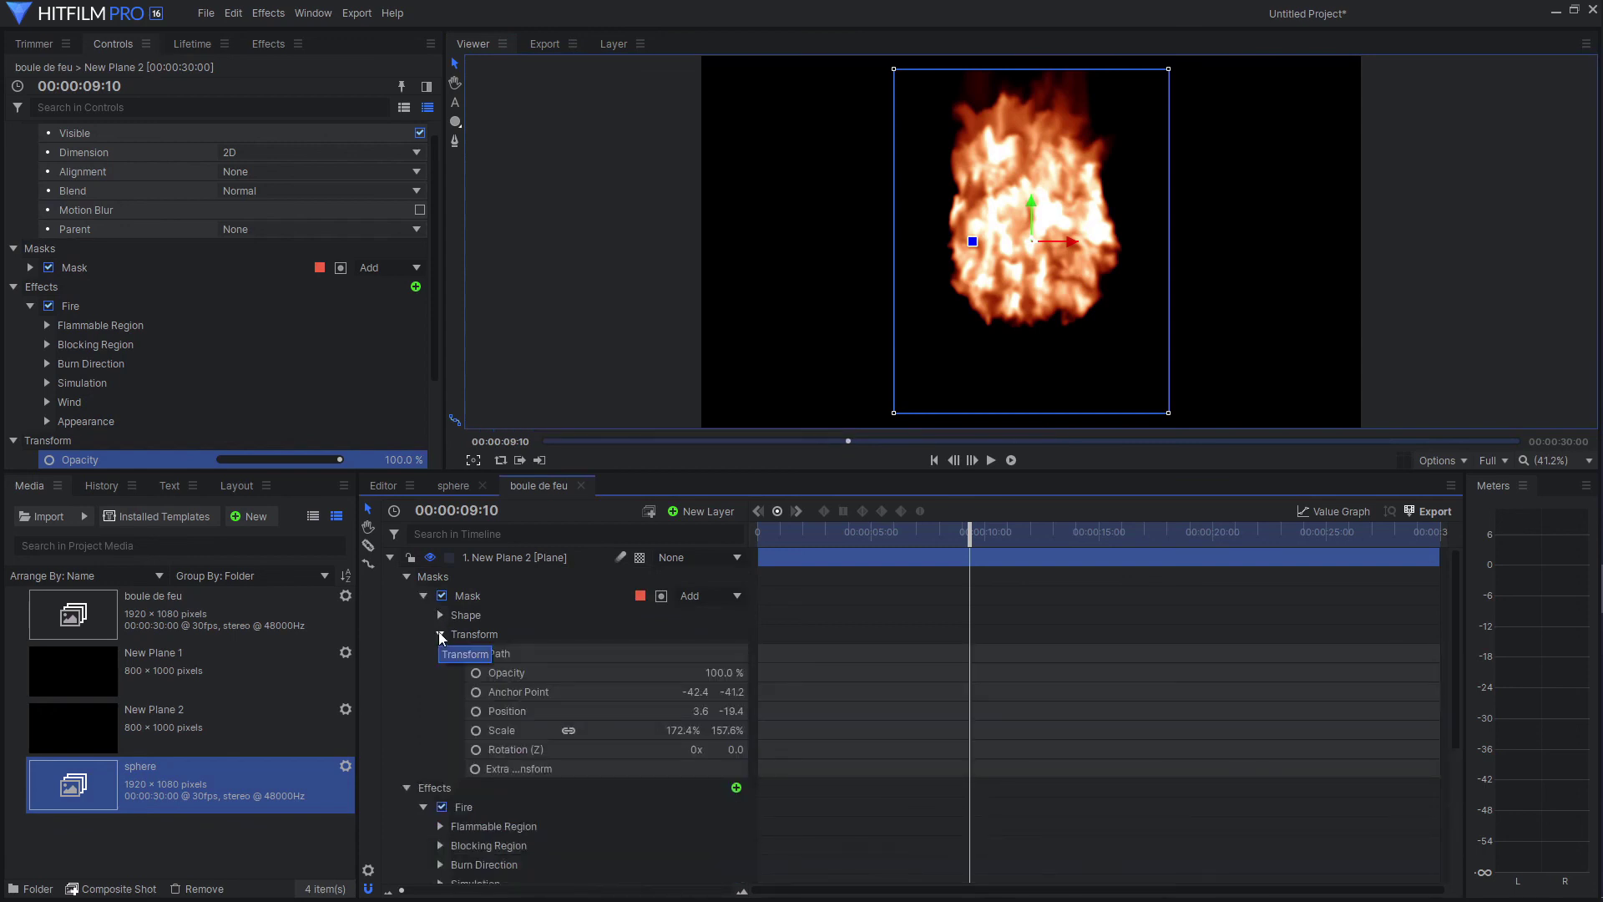
pyautogui.click(495, 596)
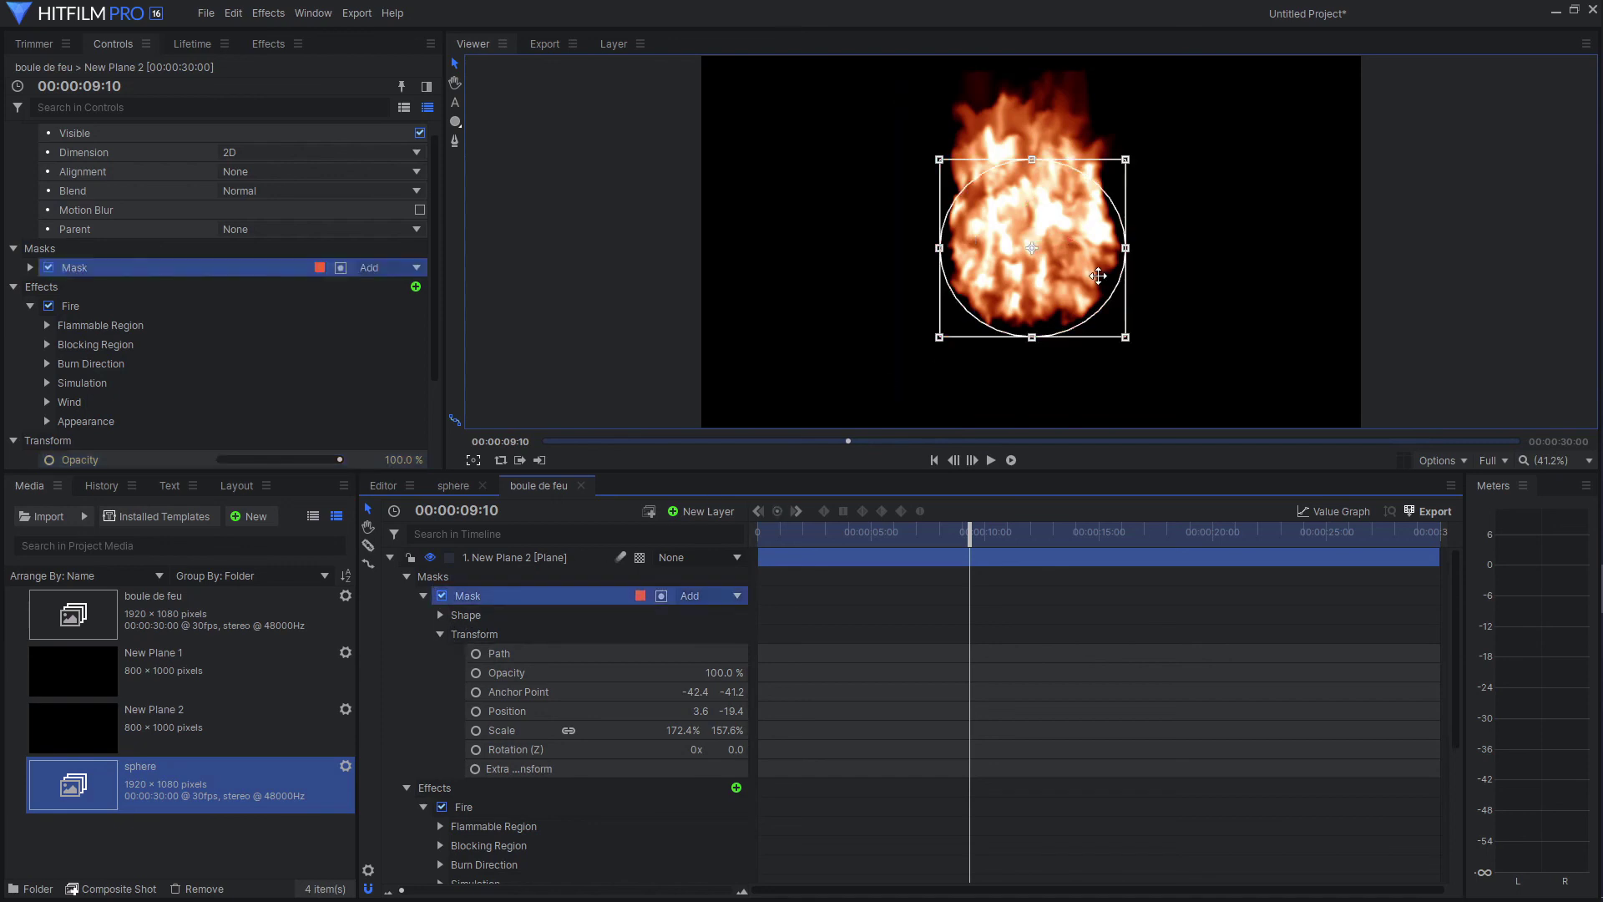
pyautogui.moveTo(1126, 248); pyautogui.dragTo(1121, 248)
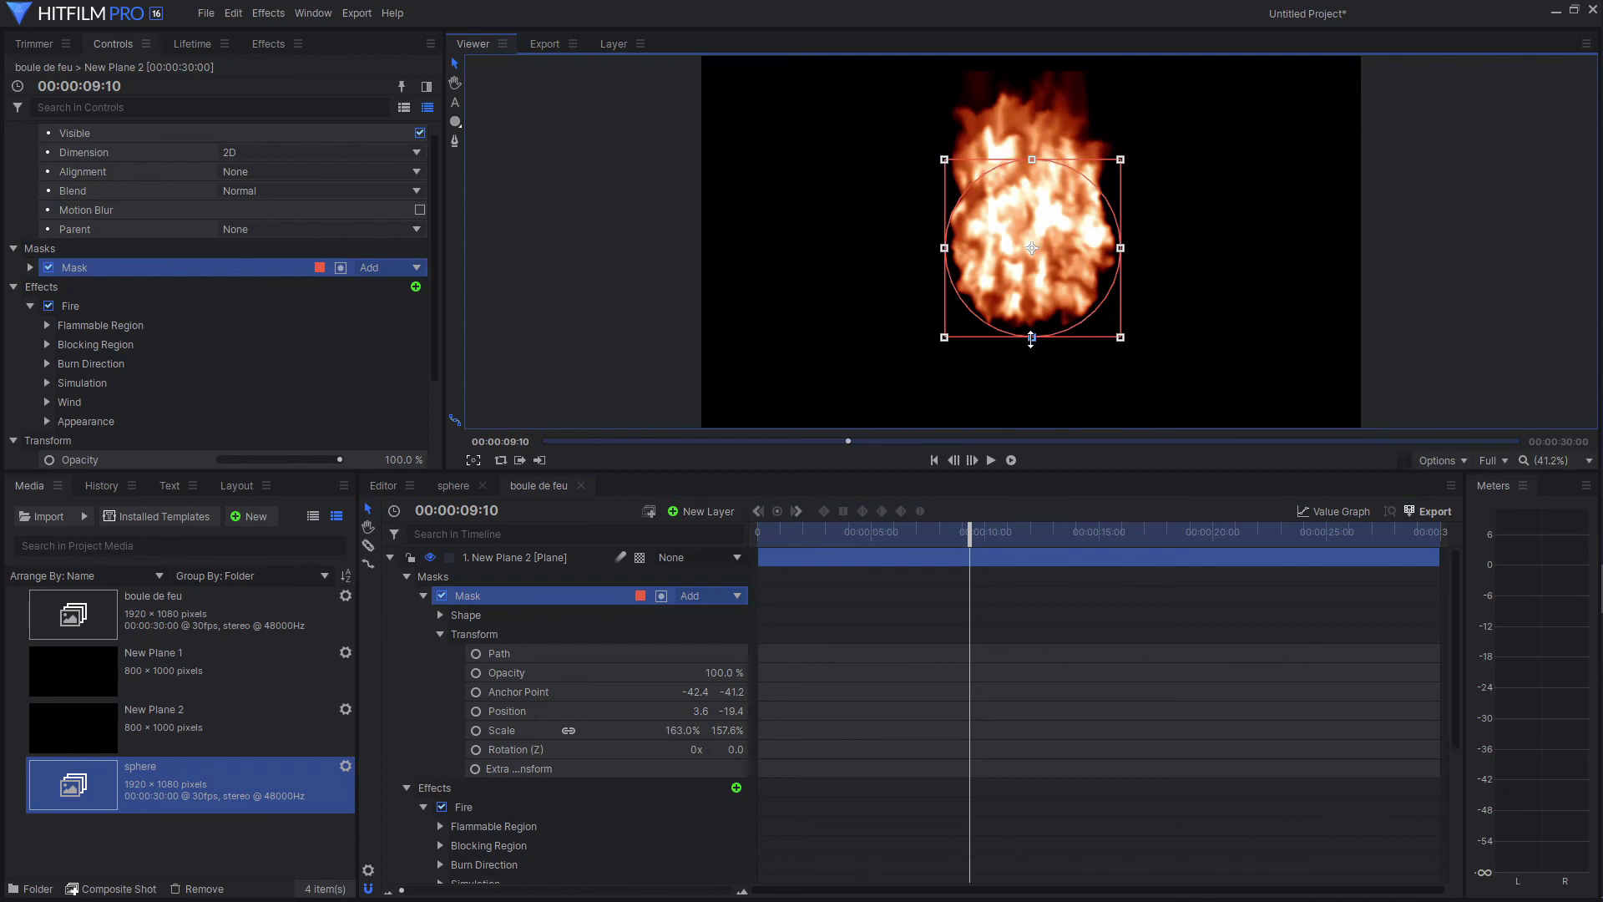
pyautogui.moveTo(1032, 338); pyautogui.dragTo(1032, 332)
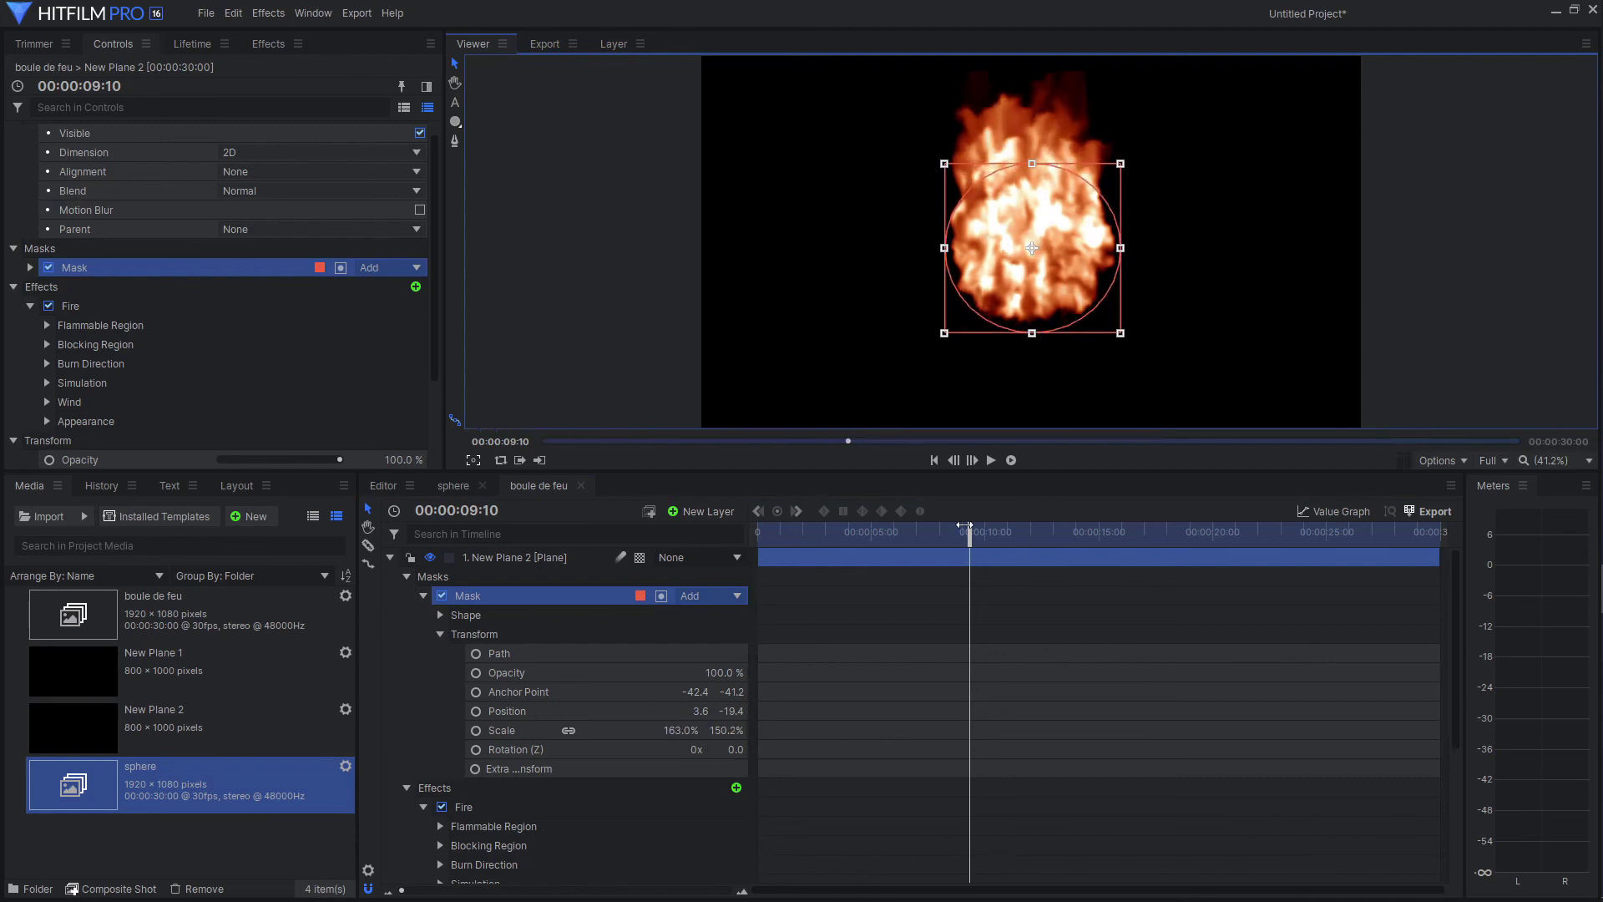
pyautogui.moveTo(973, 534); pyautogui.dragTo(743, 591)
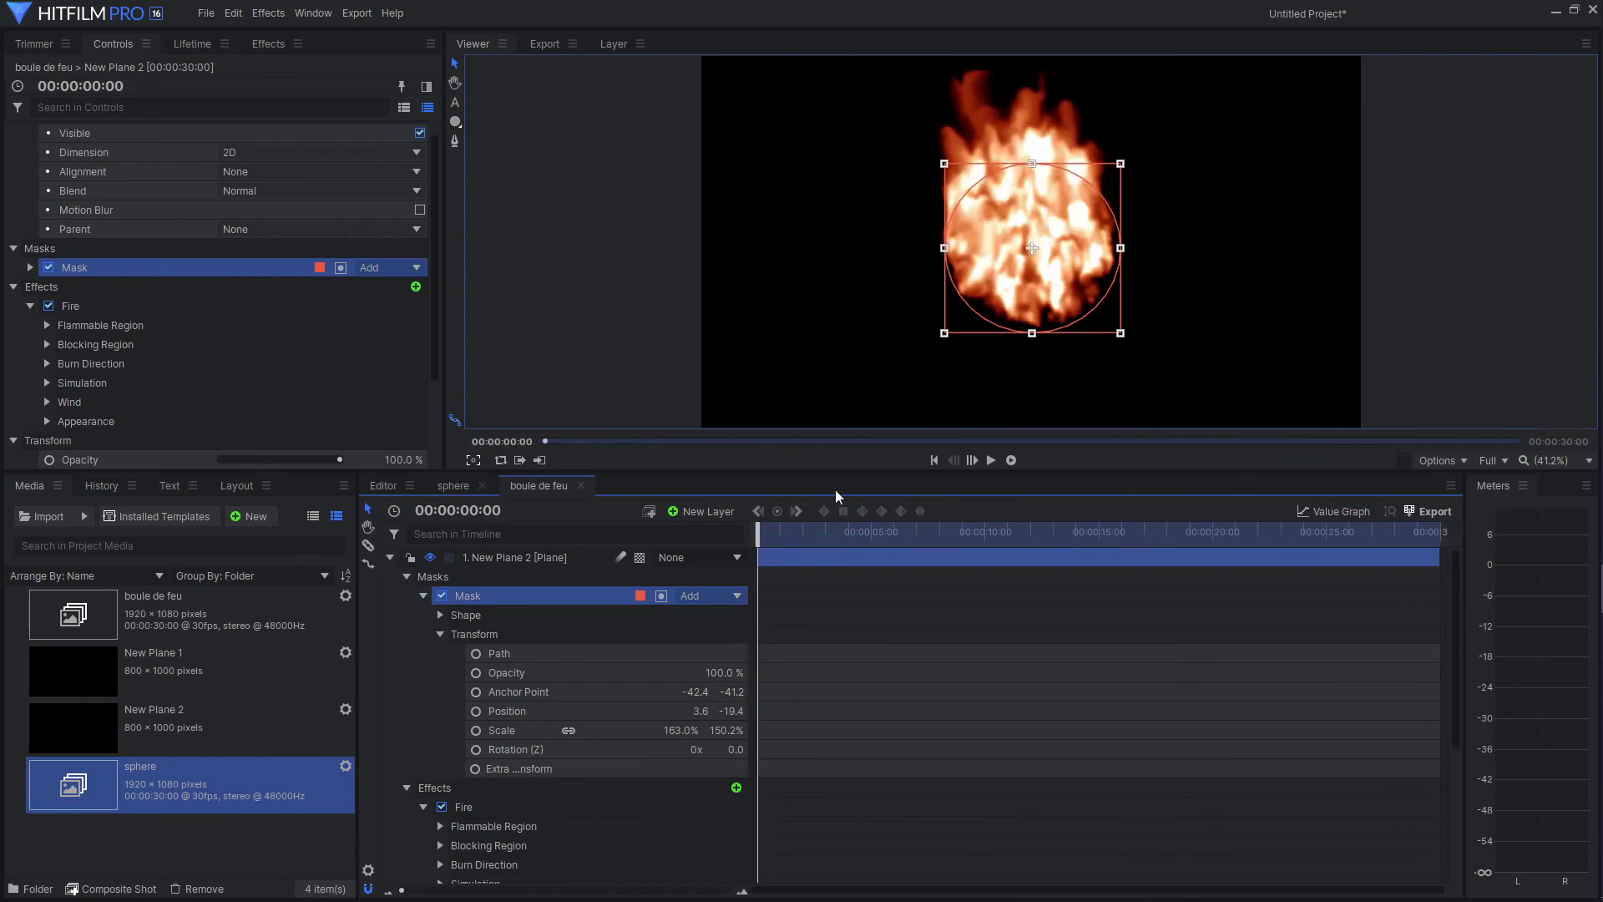
pyautogui.click(990, 459)
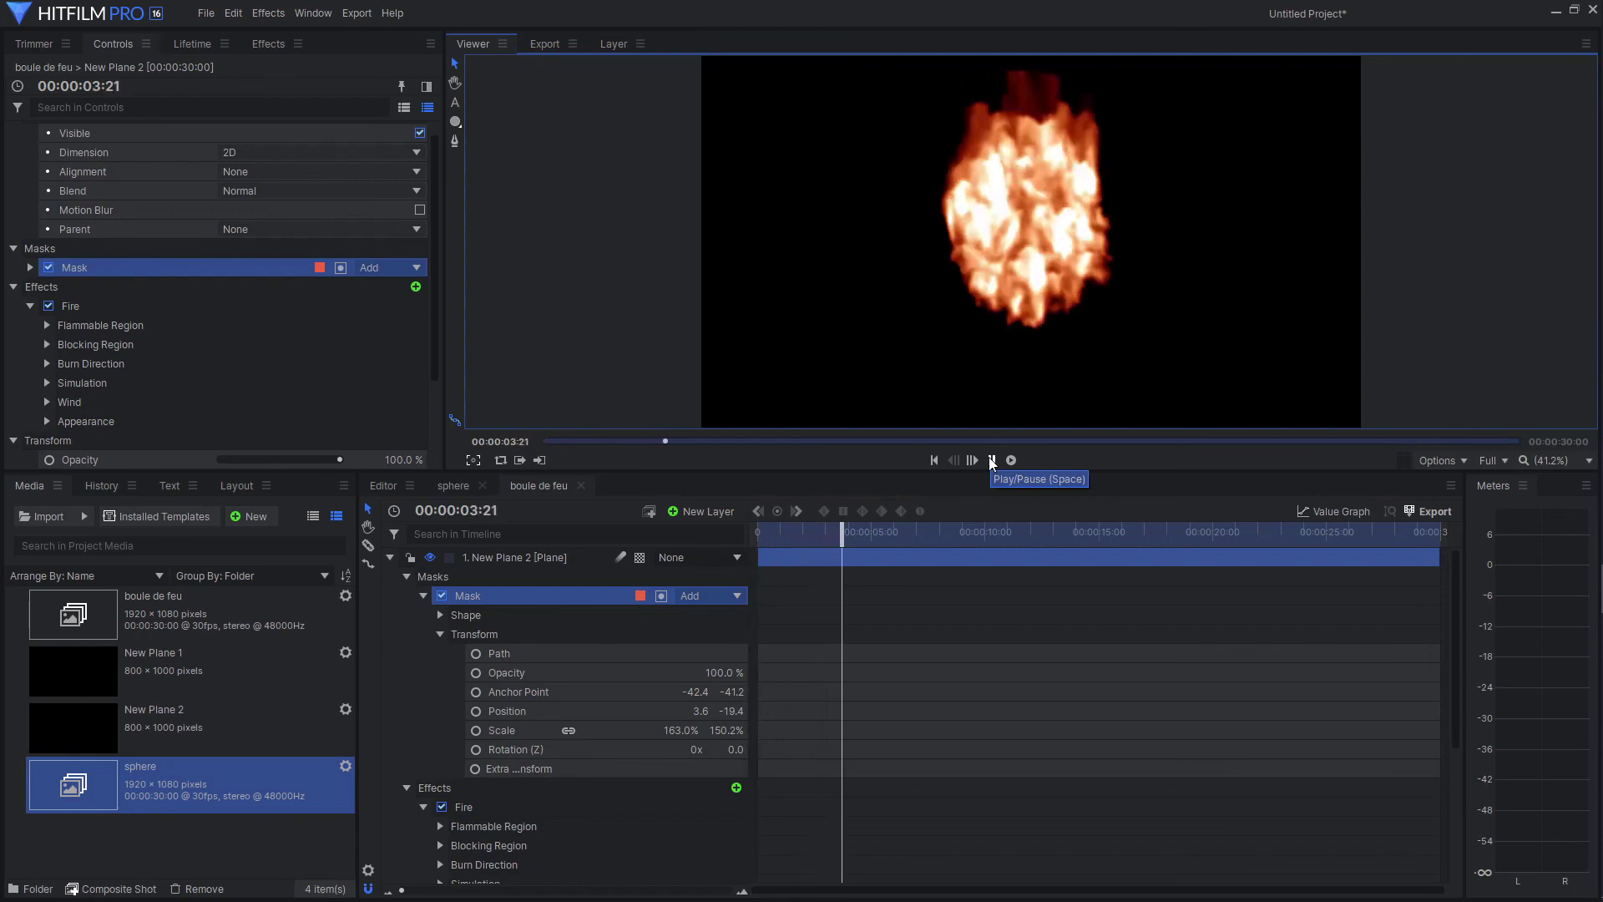
# Step: Stop the preview, slightly reduce the fire mask's height around the sphere, and collapse the New Plane 2 layer's properties
pyautogui.click(992, 460)
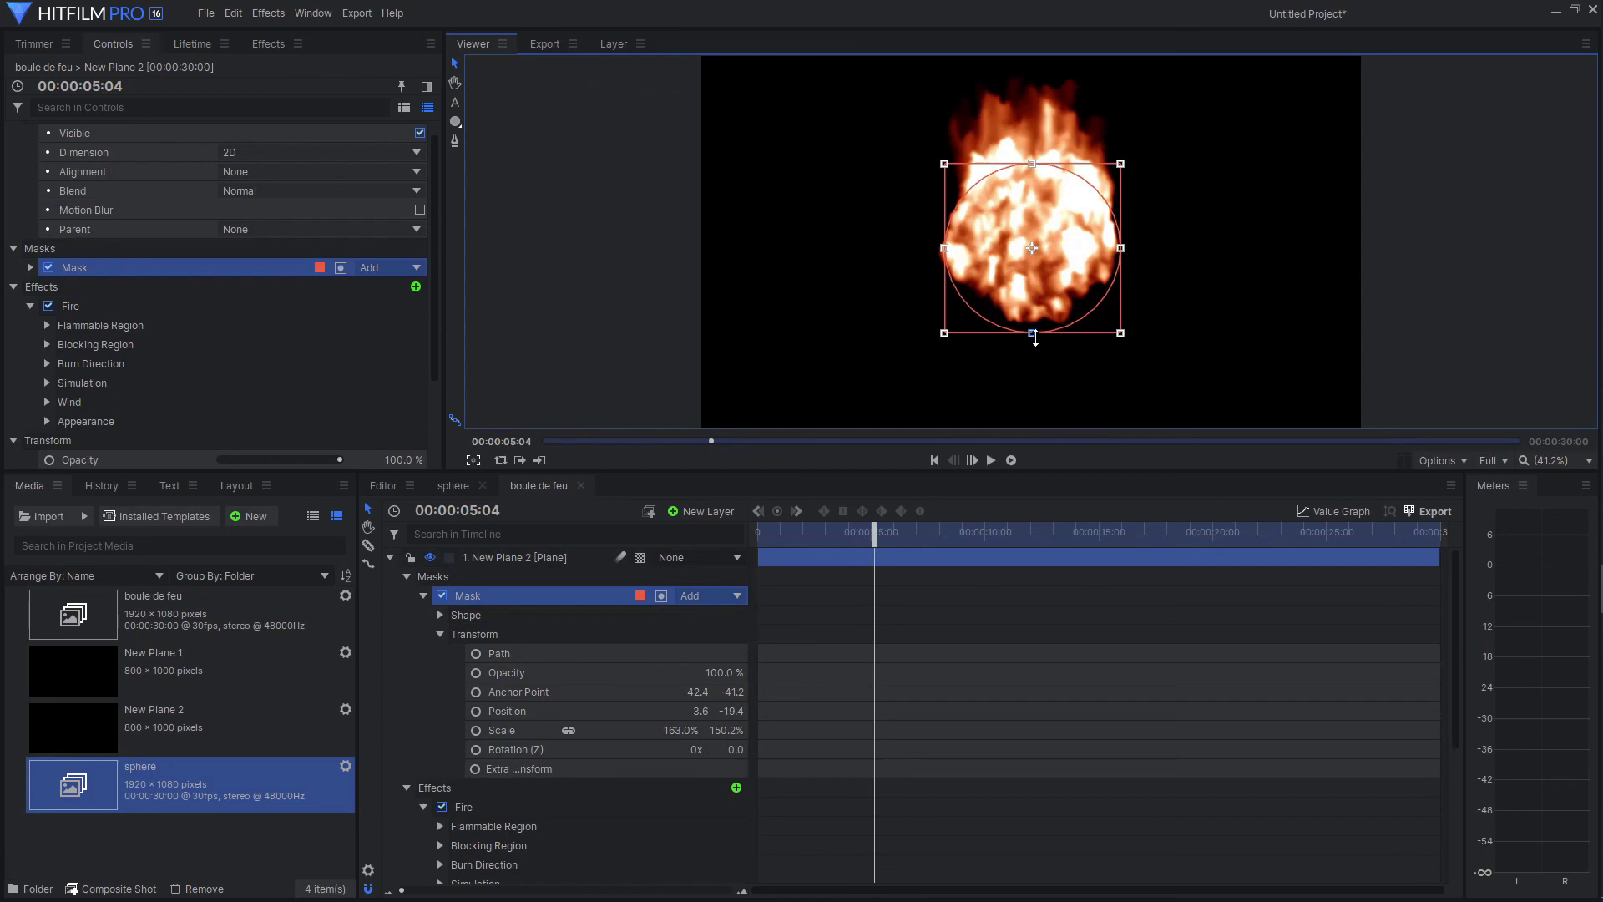
pyautogui.moveTo(1035, 336); pyautogui.dragTo(1036, 335)
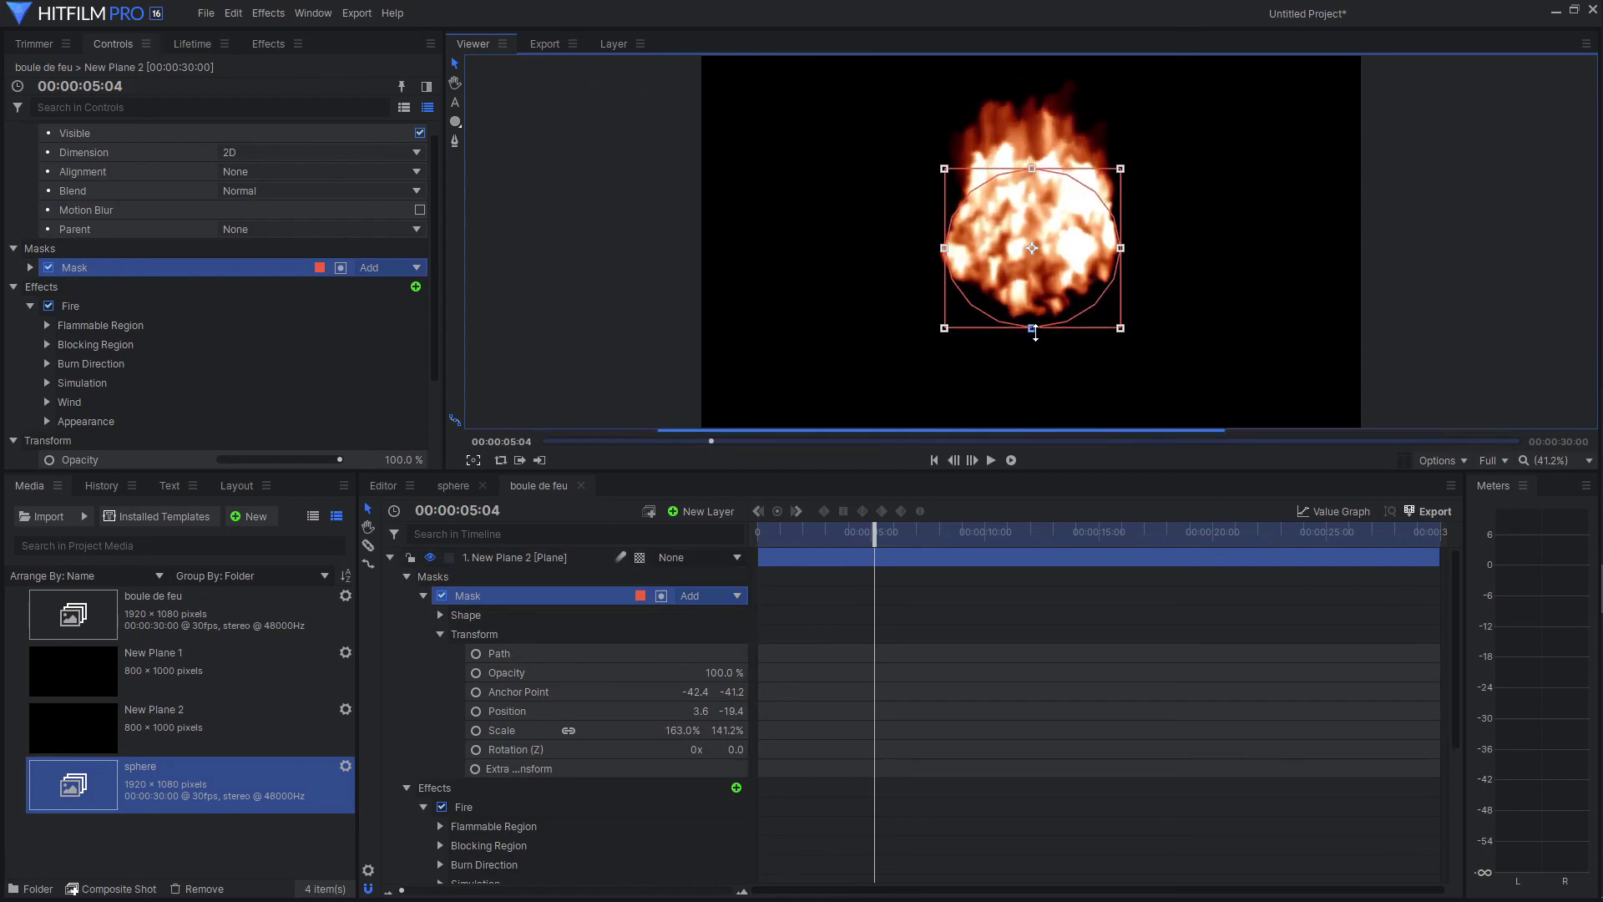
pyautogui.moveTo(1030, 172); pyautogui.dragTo(1033, 168)
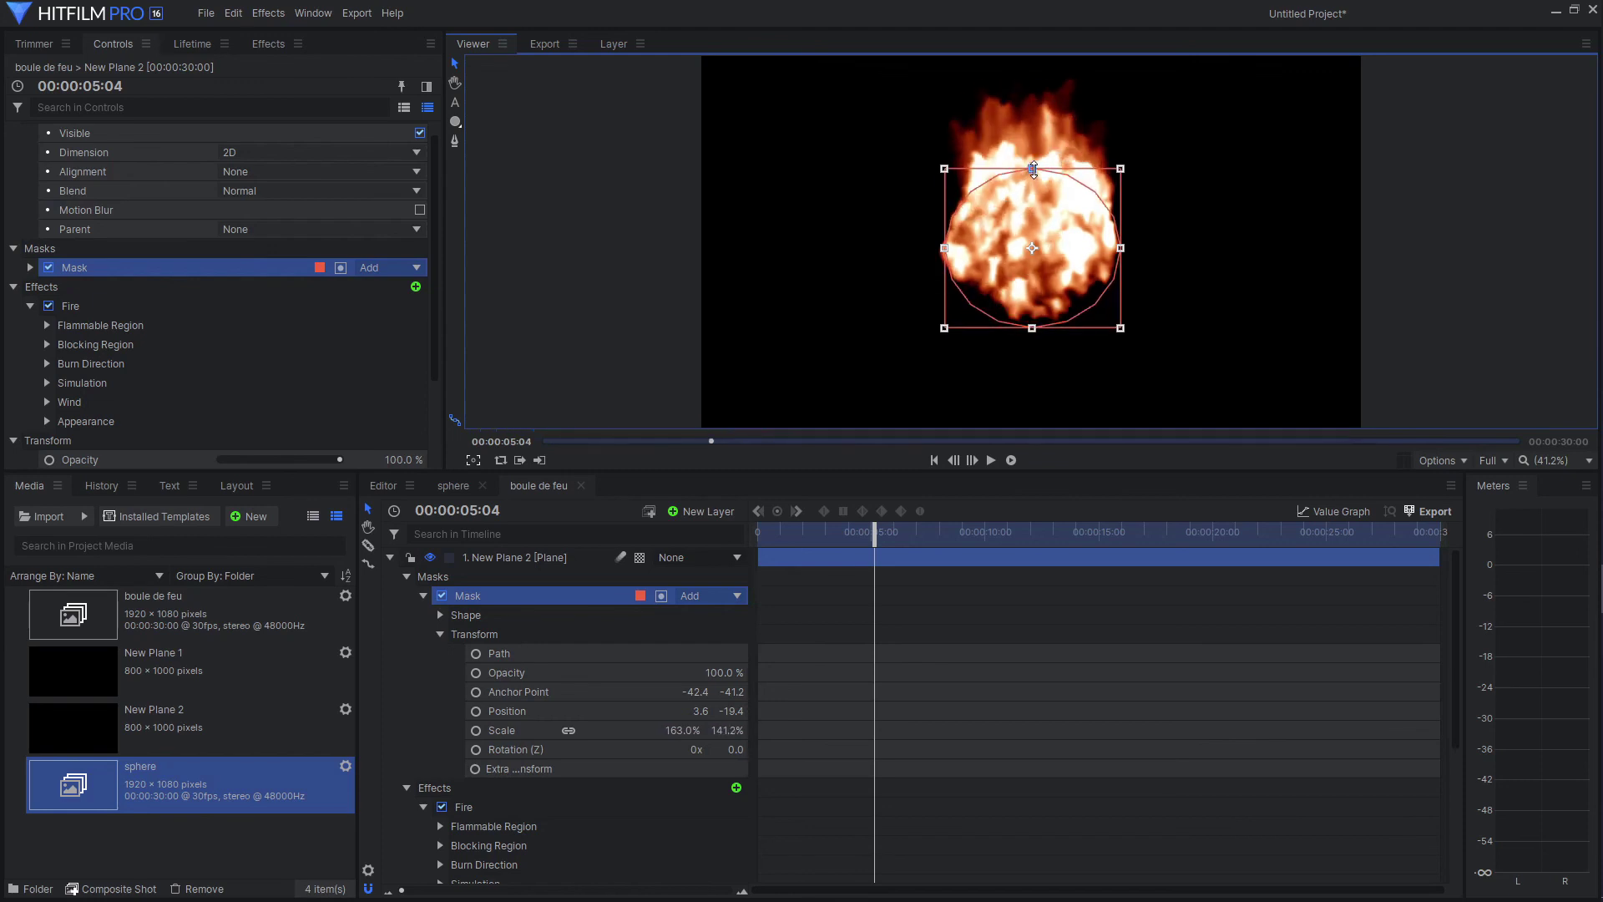
pyautogui.click(390, 557)
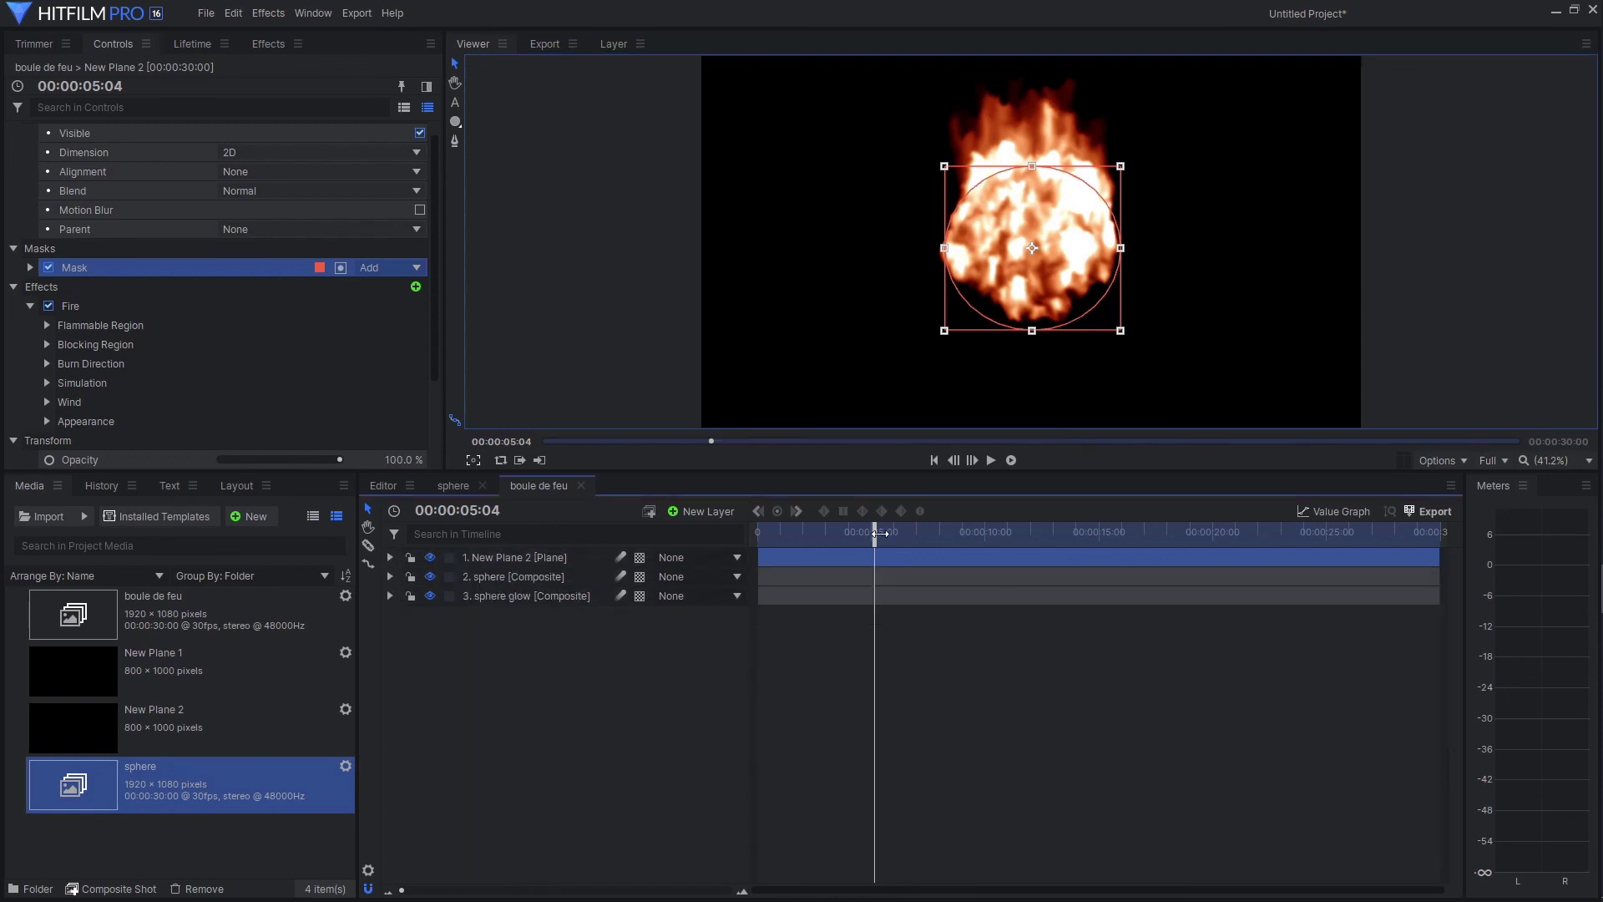
# Step: Set the New Plane 2 layer's blend mode to Add and preview the fireball from the start of the shot
pyautogui.moveTo(879, 533); pyautogui.dragTo(758, 533)
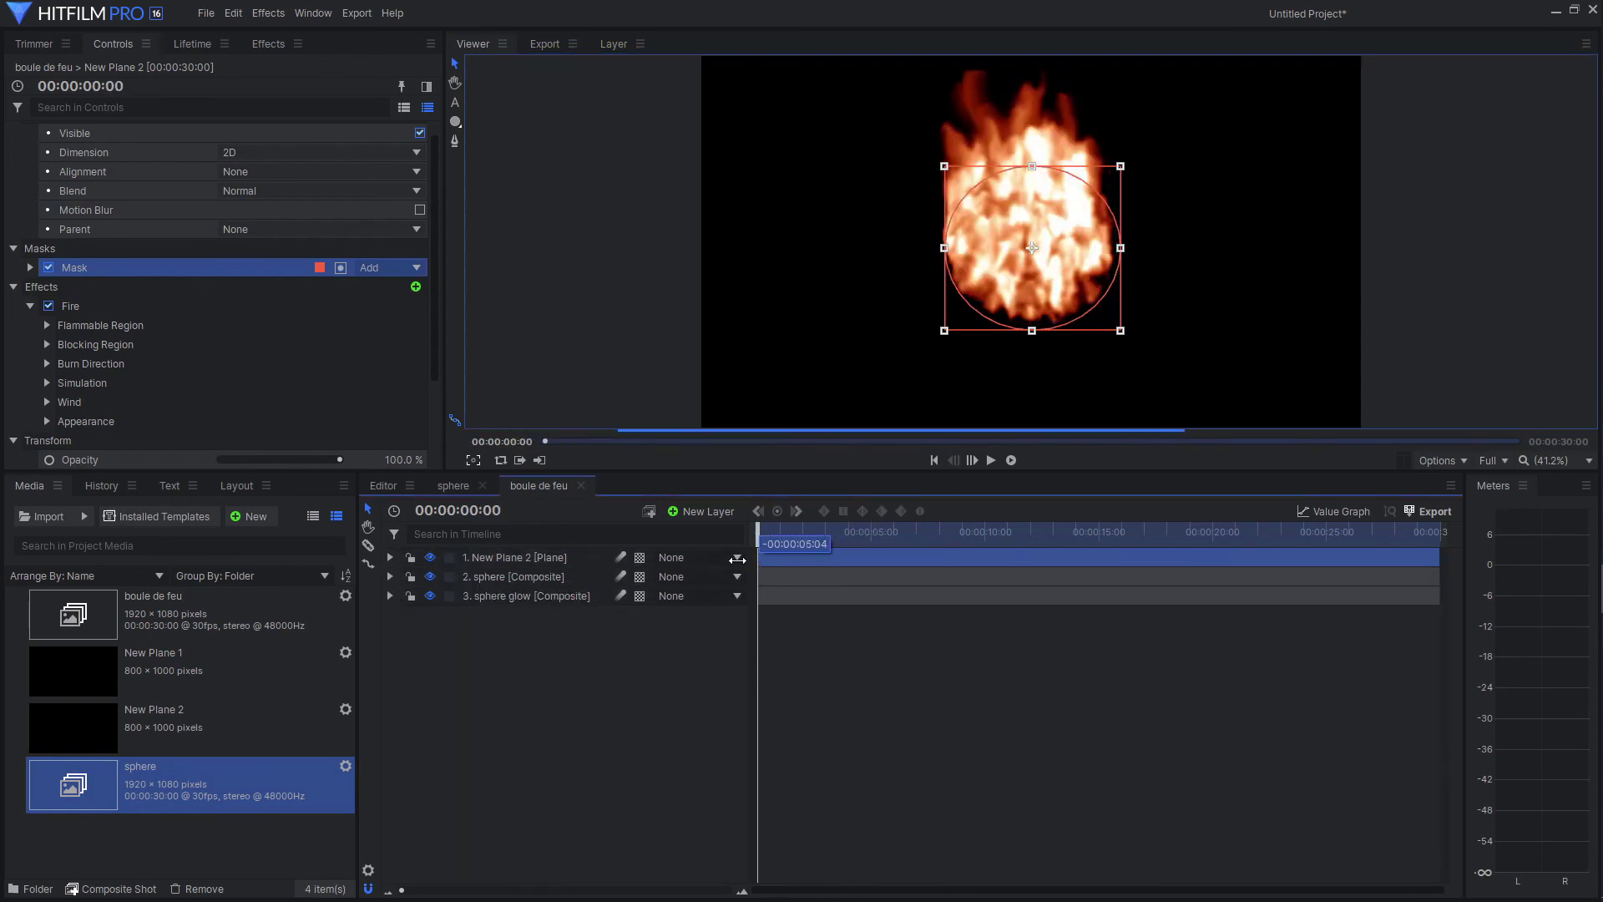
pyautogui.click(579, 563)
pyautogui.rightClick(579, 560)
pyautogui.moveTo(772, 127)
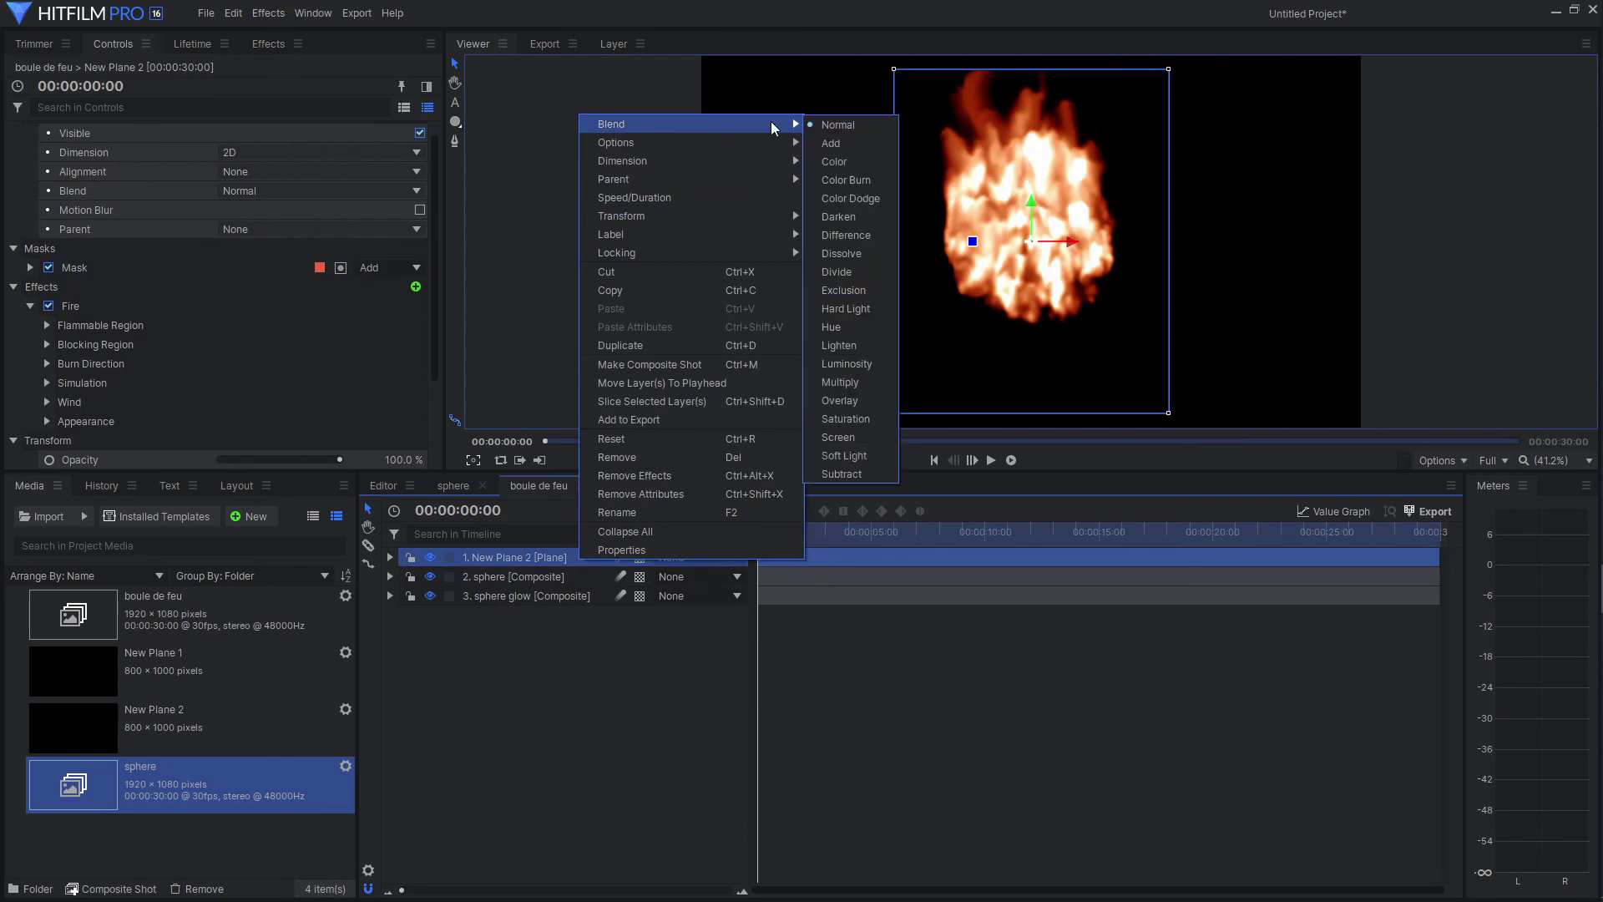
pyautogui.click(839, 140)
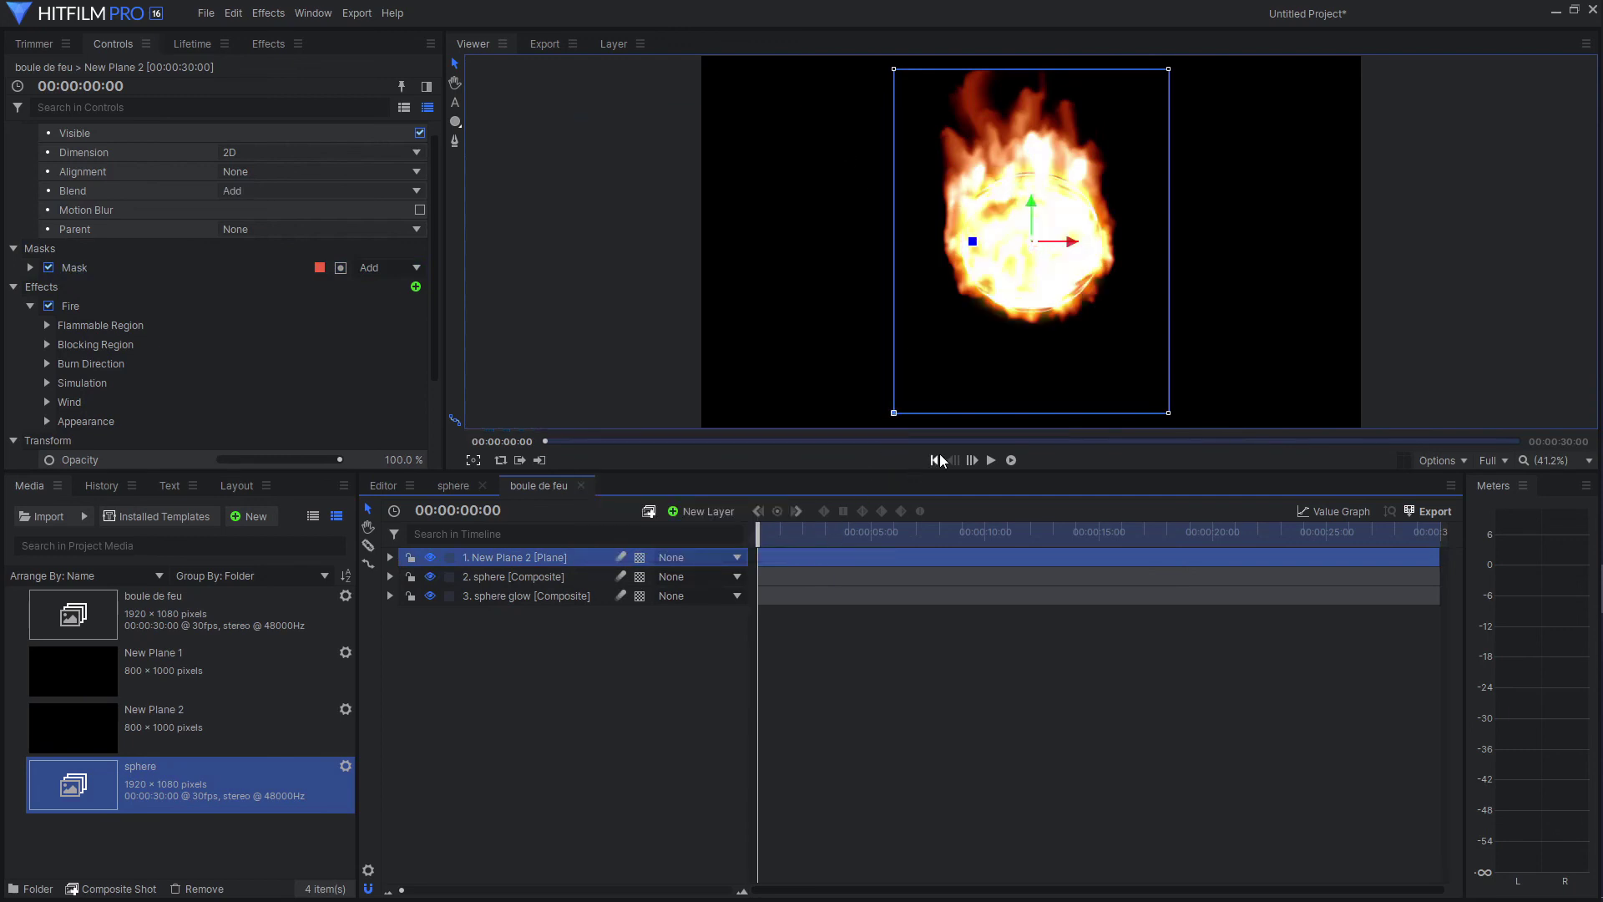
pyautogui.click(991, 460)
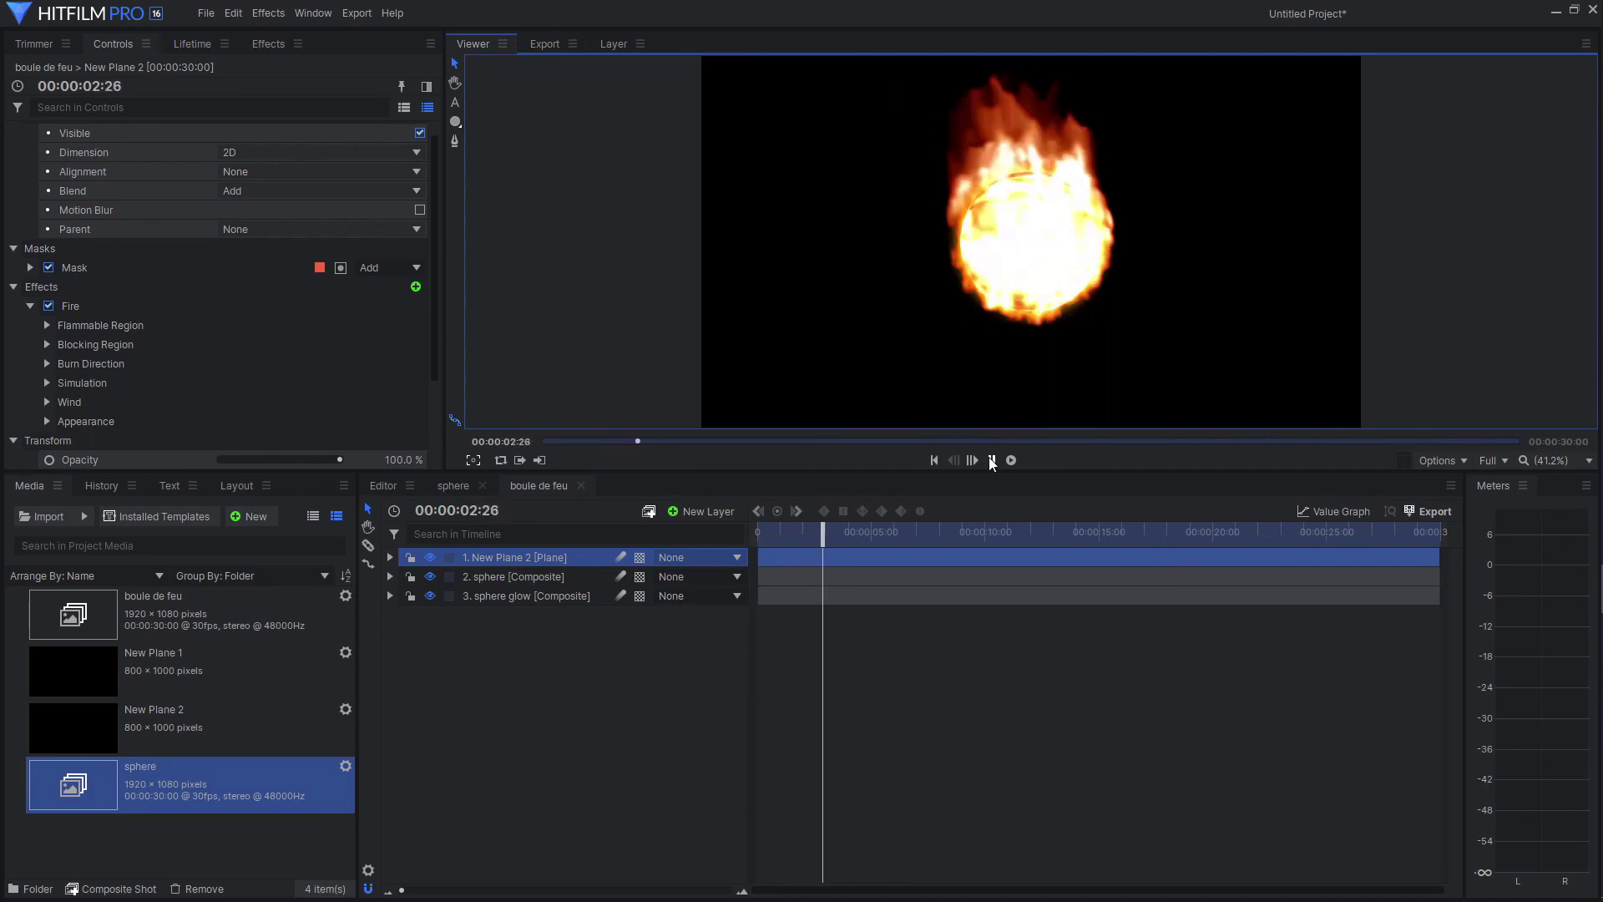
pyautogui.click(992, 460)
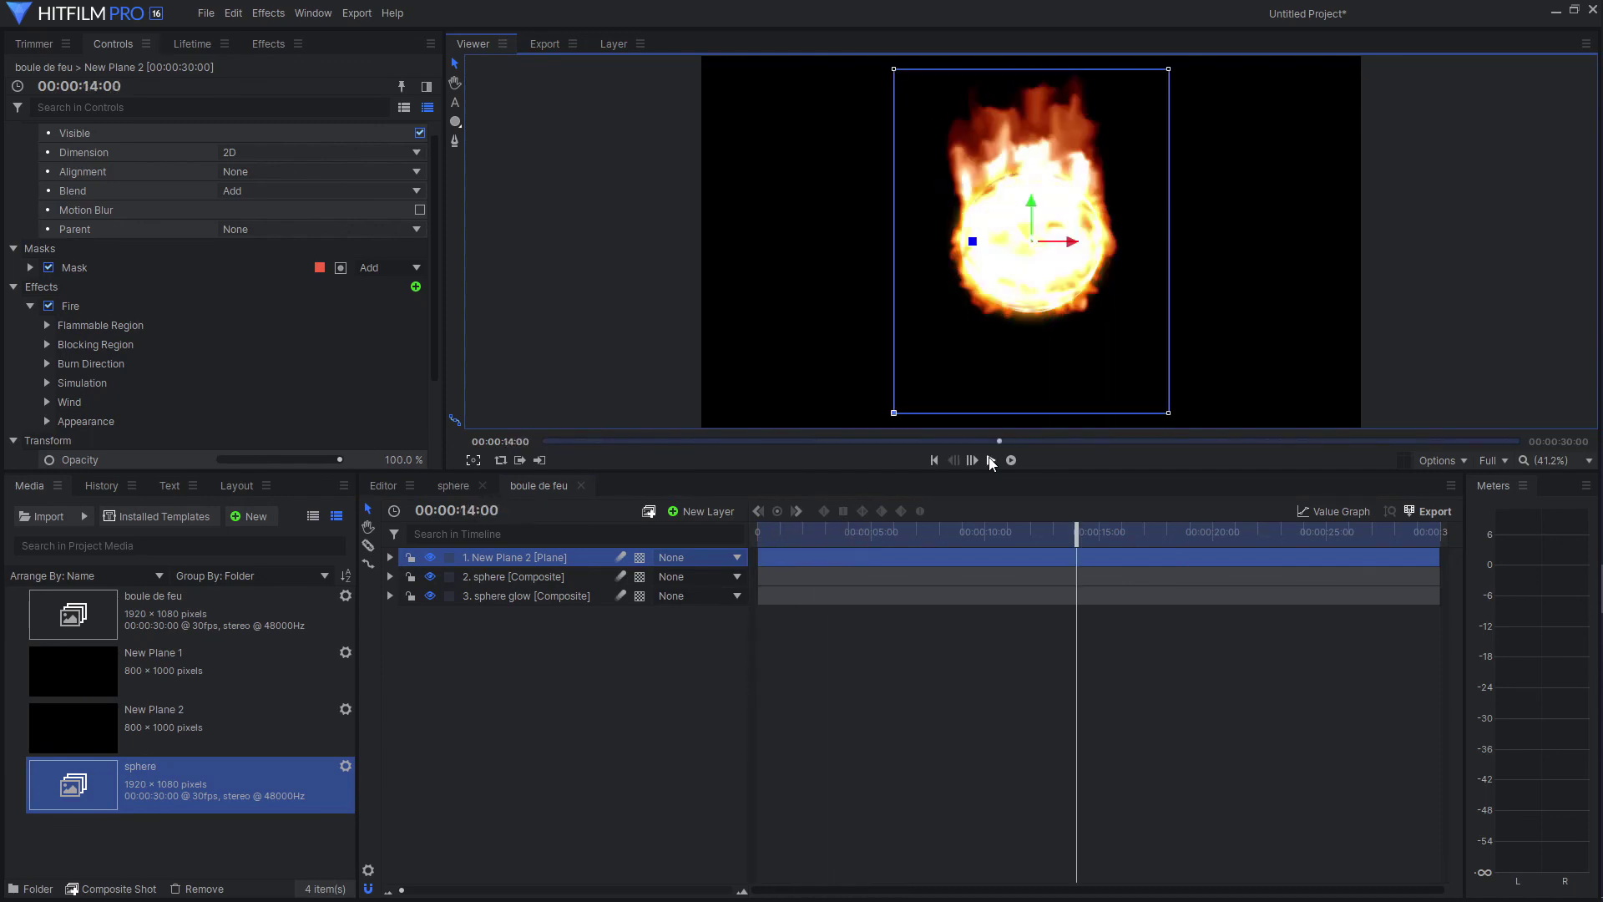